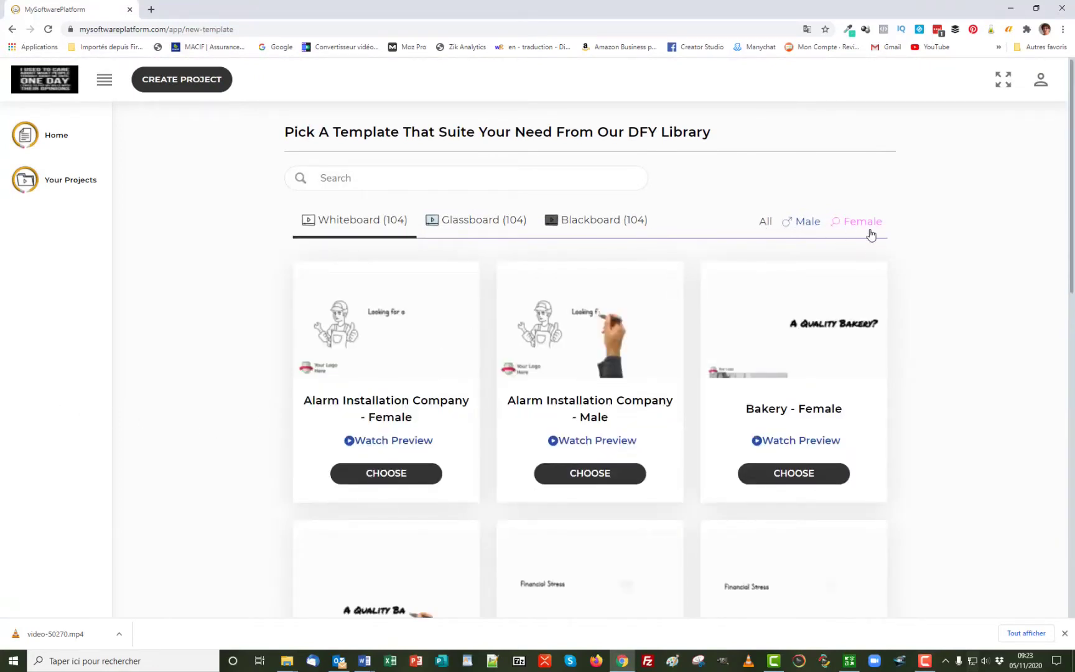
# Step: Filter the template library to male templates and translate the page into French
pyautogui.click(807, 222)
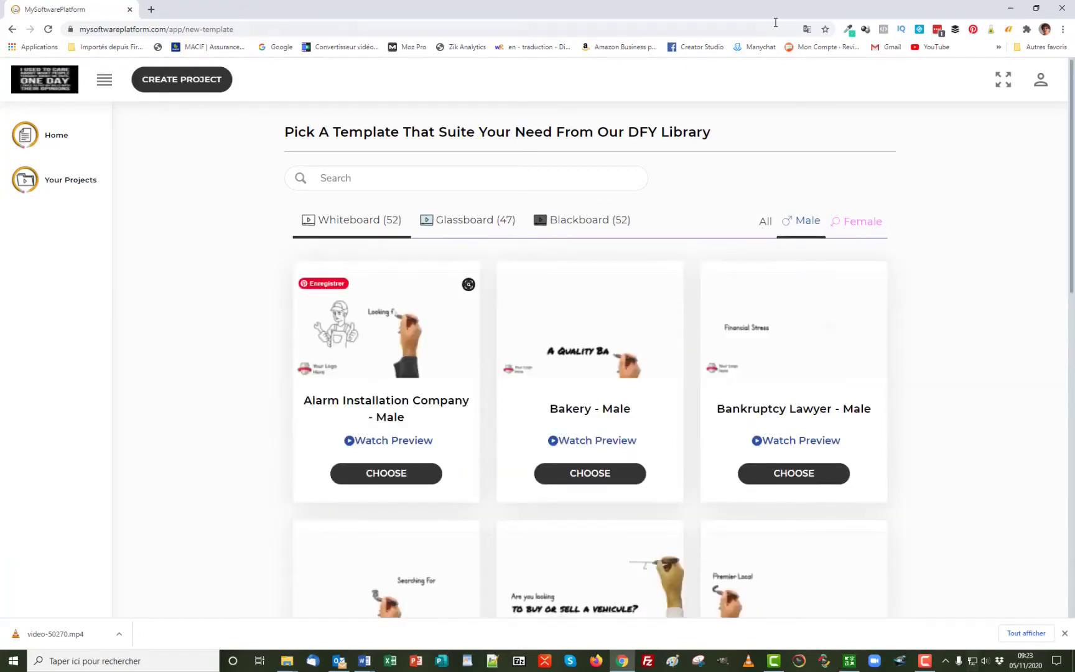
pyautogui.click(807, 29)
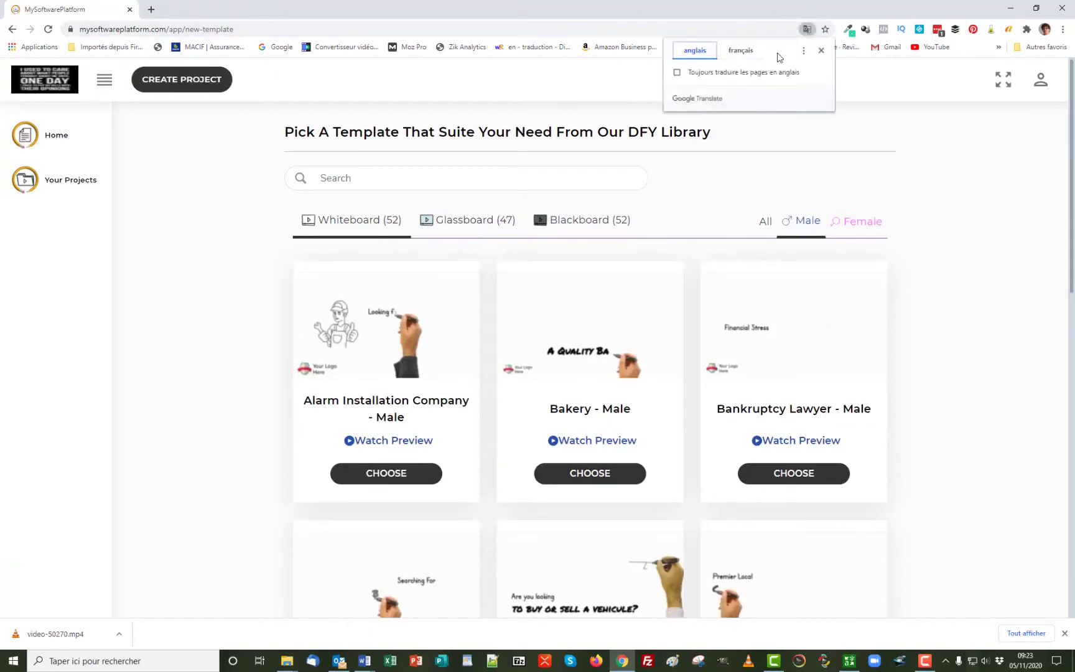
pyautogui.click(741, 52)
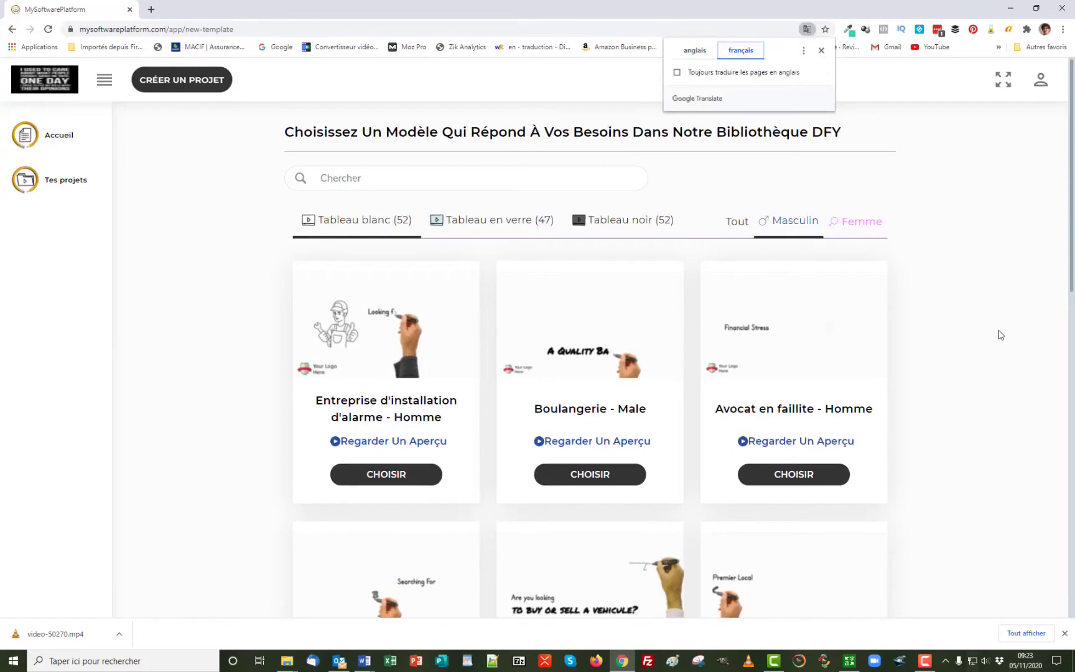
pyautogui.click(821, 51)
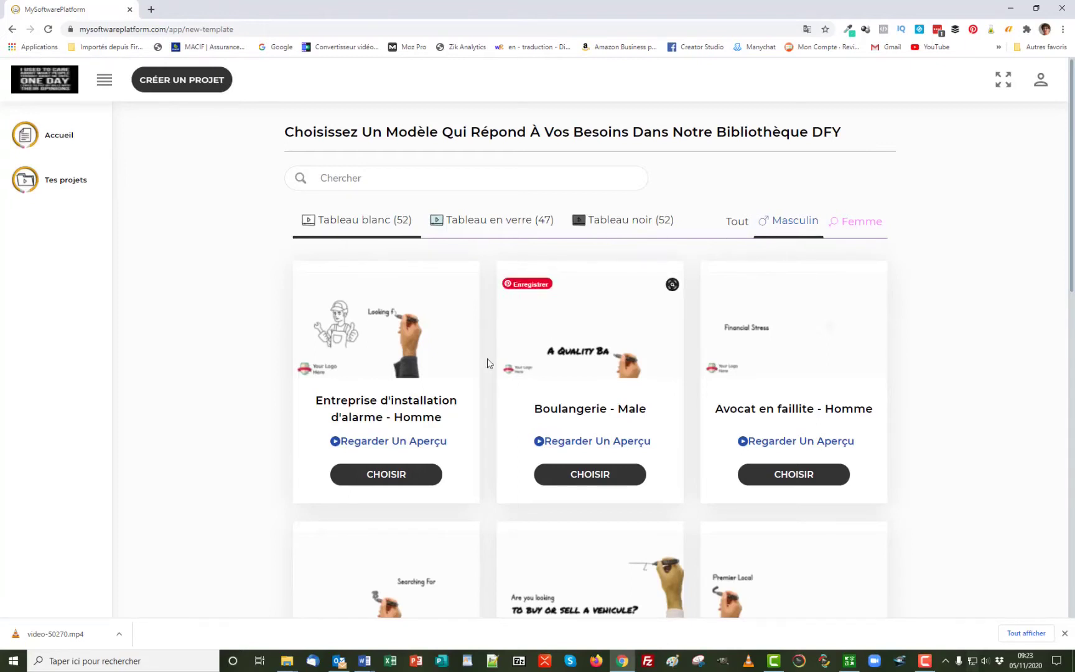
# Step: Choose the "Agent immobilier - Homme" whiteboard template for the new project
pyautogui.scroll(-1, 470, 319)
pyautogui.scroll(-2, 470, 318)
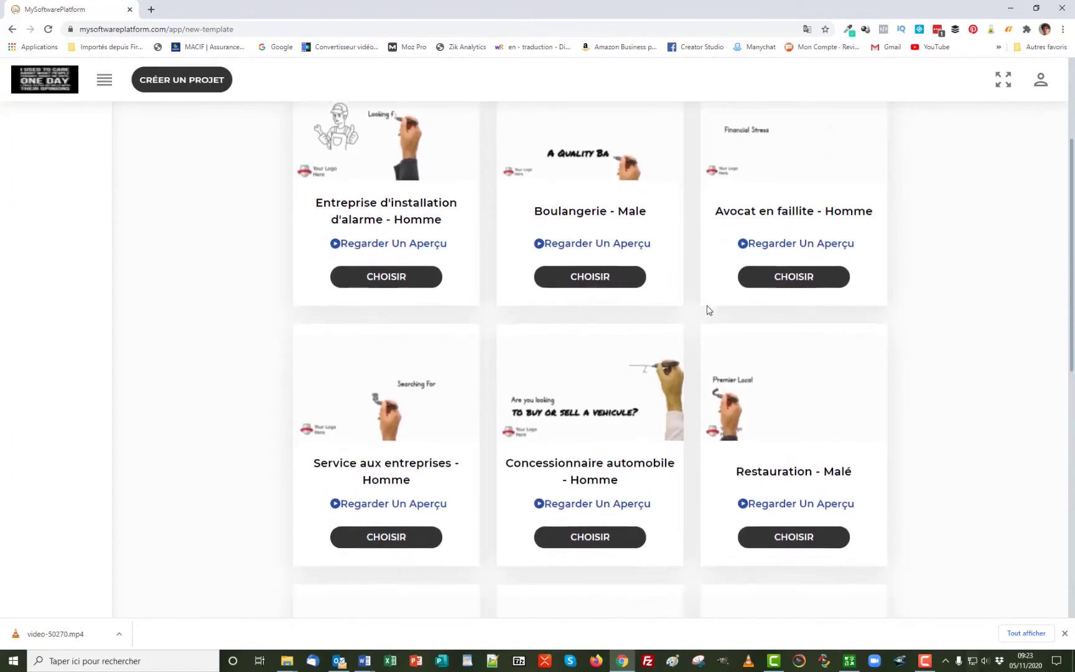
pyautogui.scroll(-3, 708, 310)
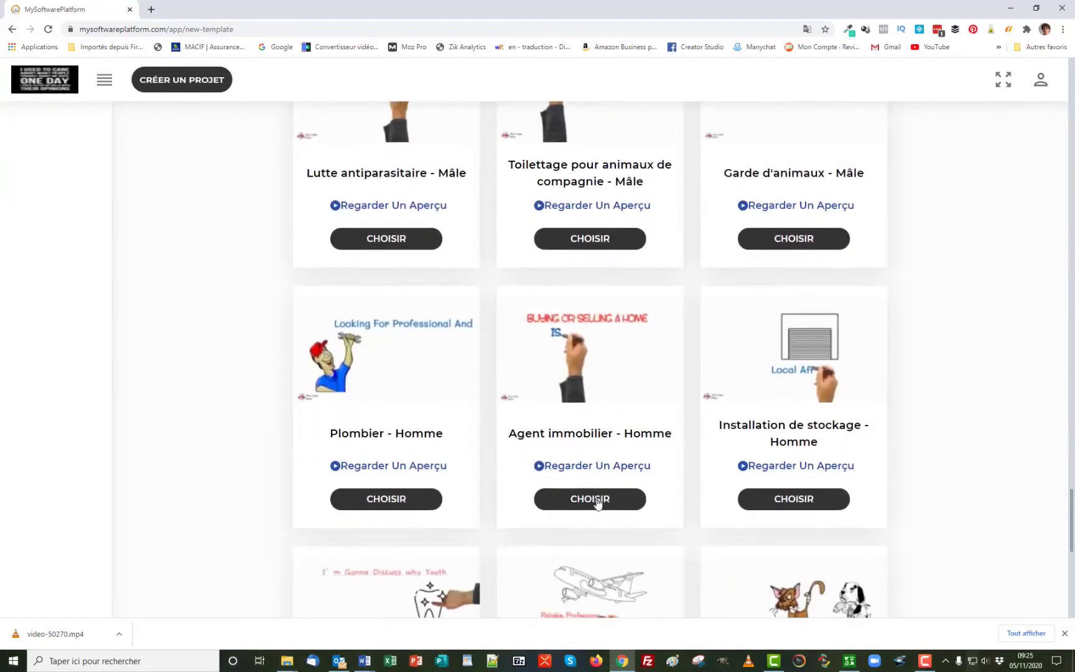
pyautogui.click(597, 501)
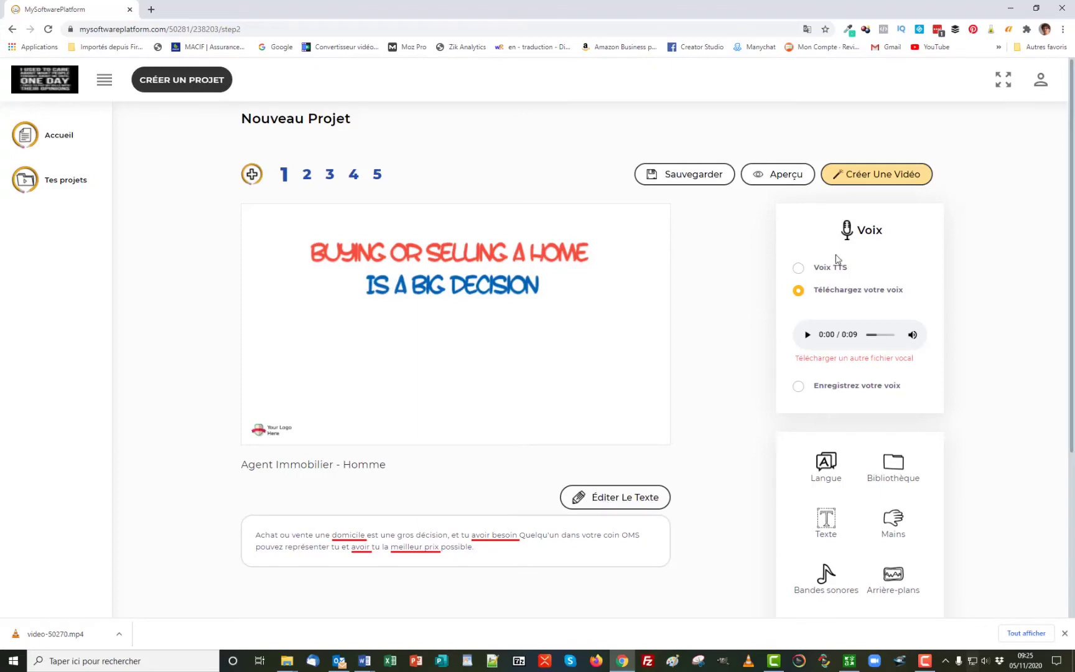
# Step: Switch scene 1 to a TTS voice and open its narration text for editing
pyautogui.click(798, 269)
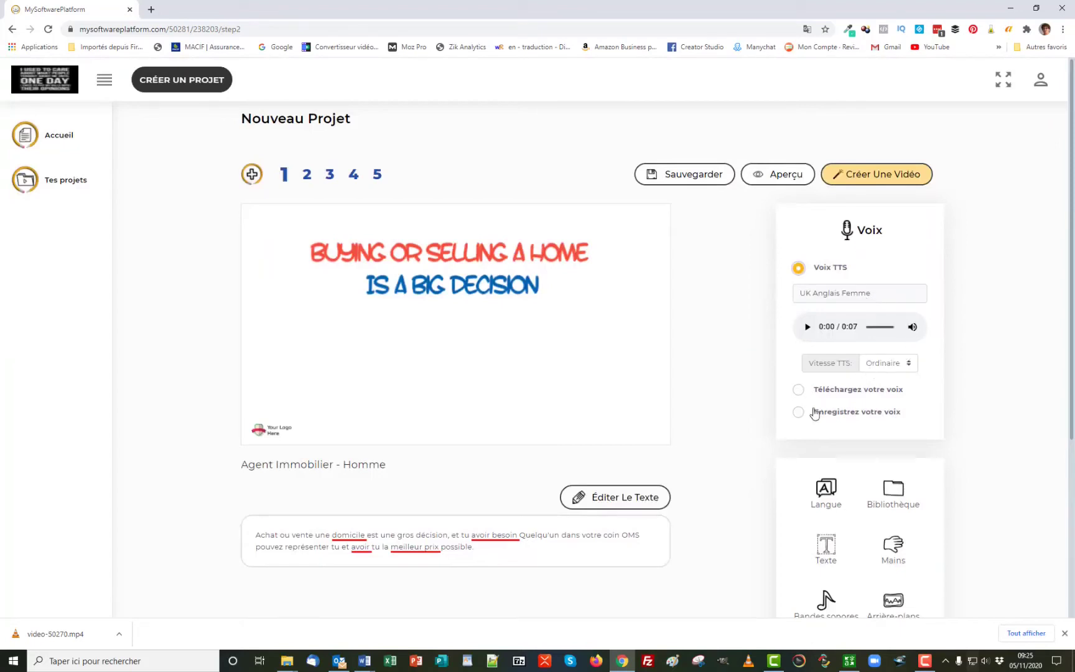
pyautogui.scroll(-2, 678, 429)
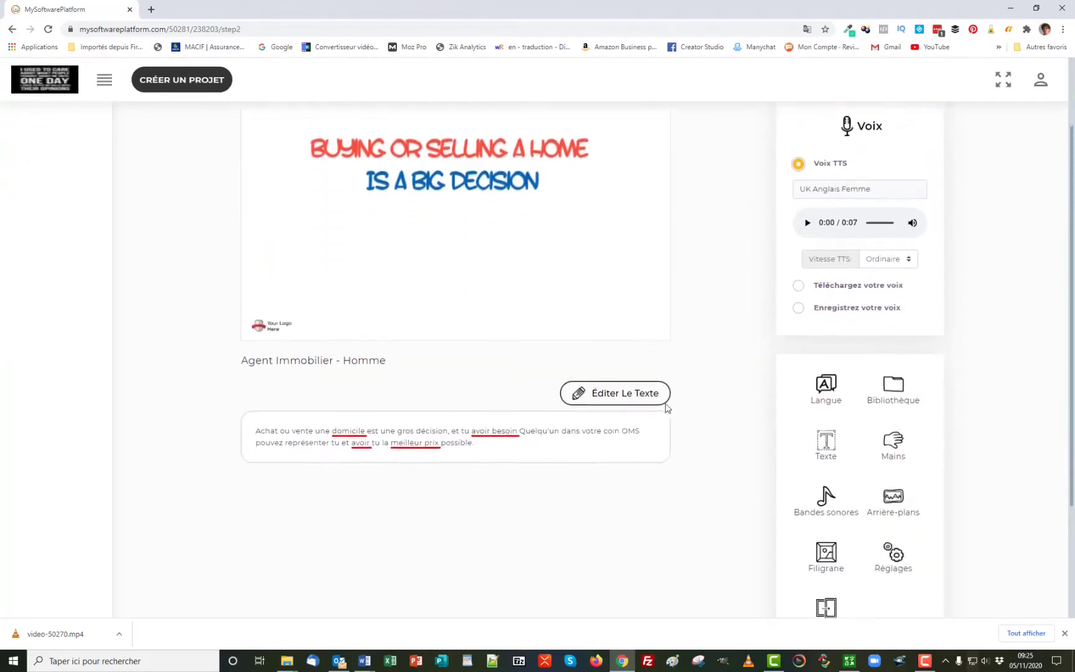
pyautogui.click(607, 388)
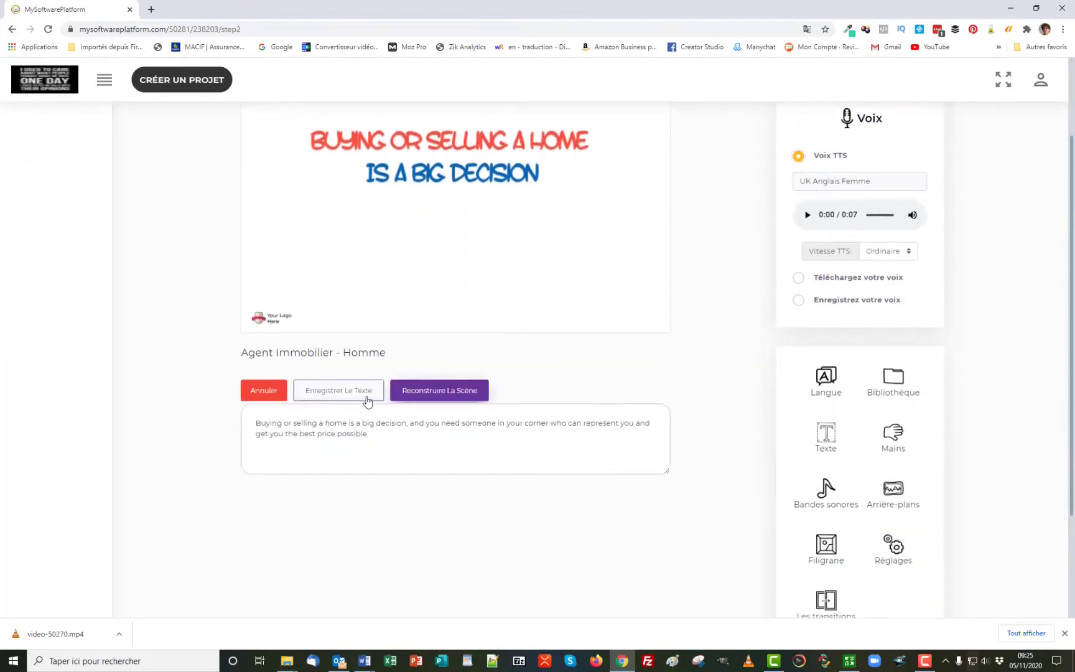
pyautogui.click(303, 396)
pyautogui.click(361, 395)
pyautogui.scroll(2, 900, 301)
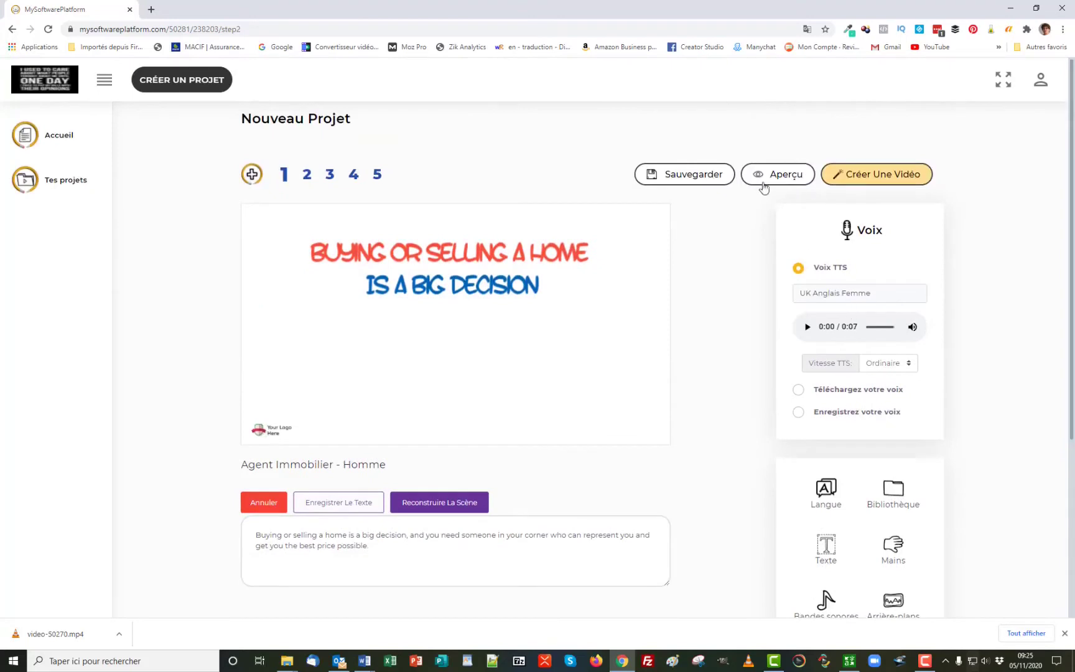
pyautogui.click(853, 298)
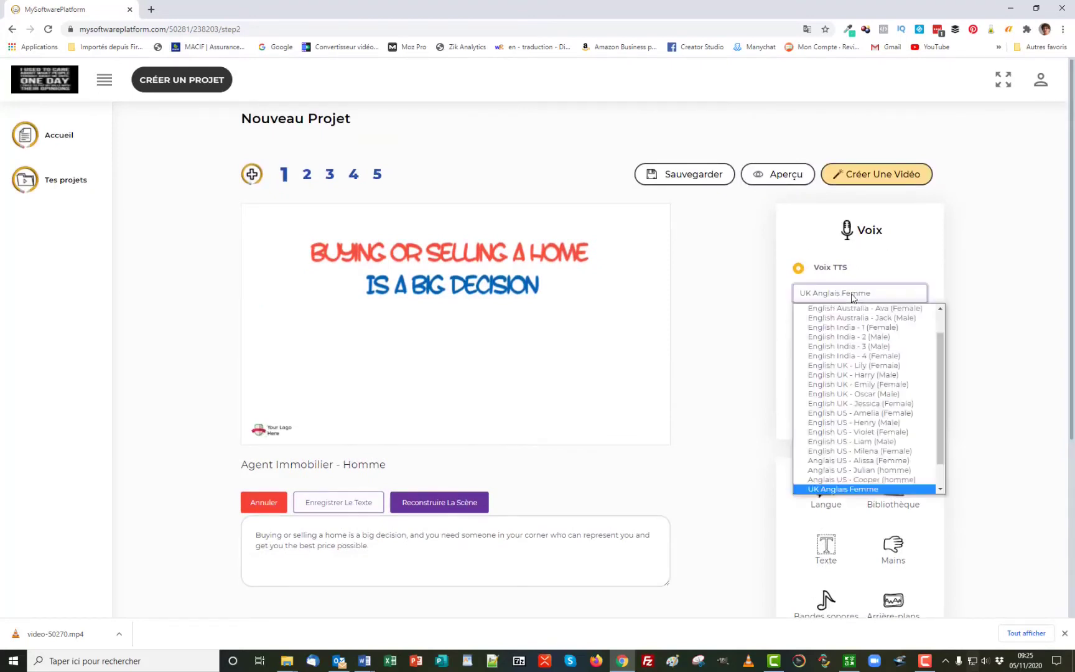
pyautogui.scroll(-1, 856, 371)
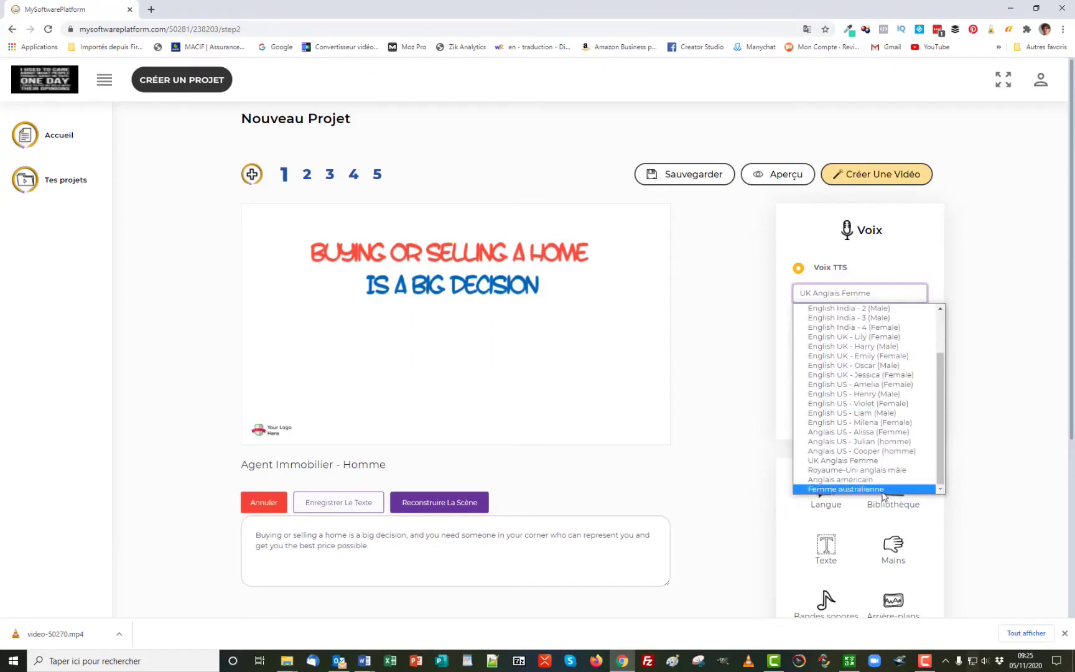
pyautogui.scroll(1, 878, 458)
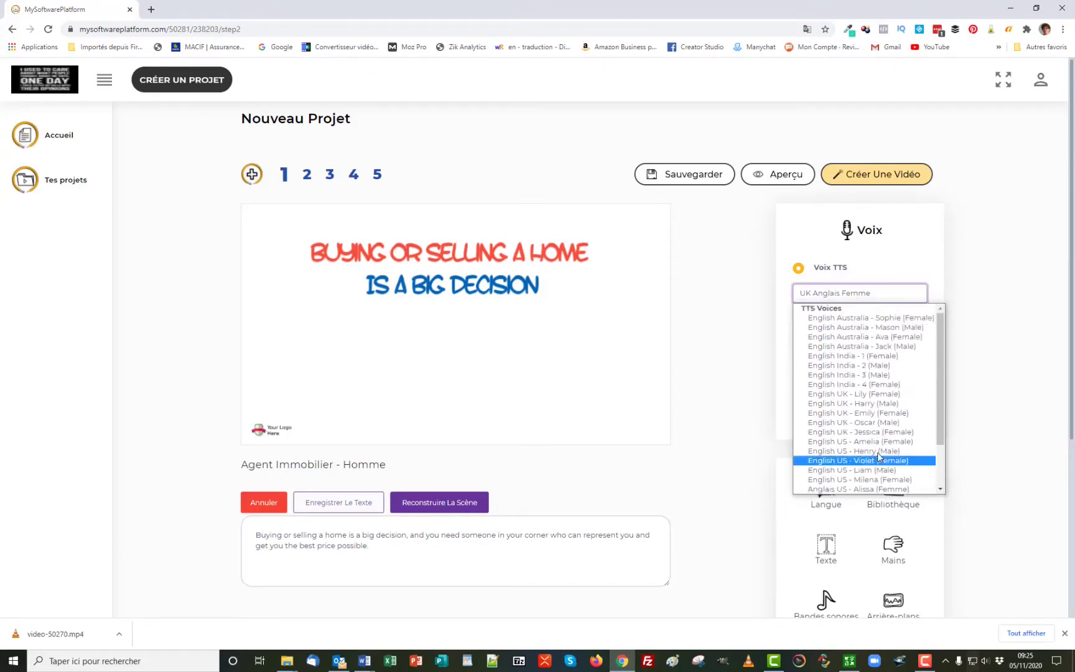
pyautogui.click(836, 291)
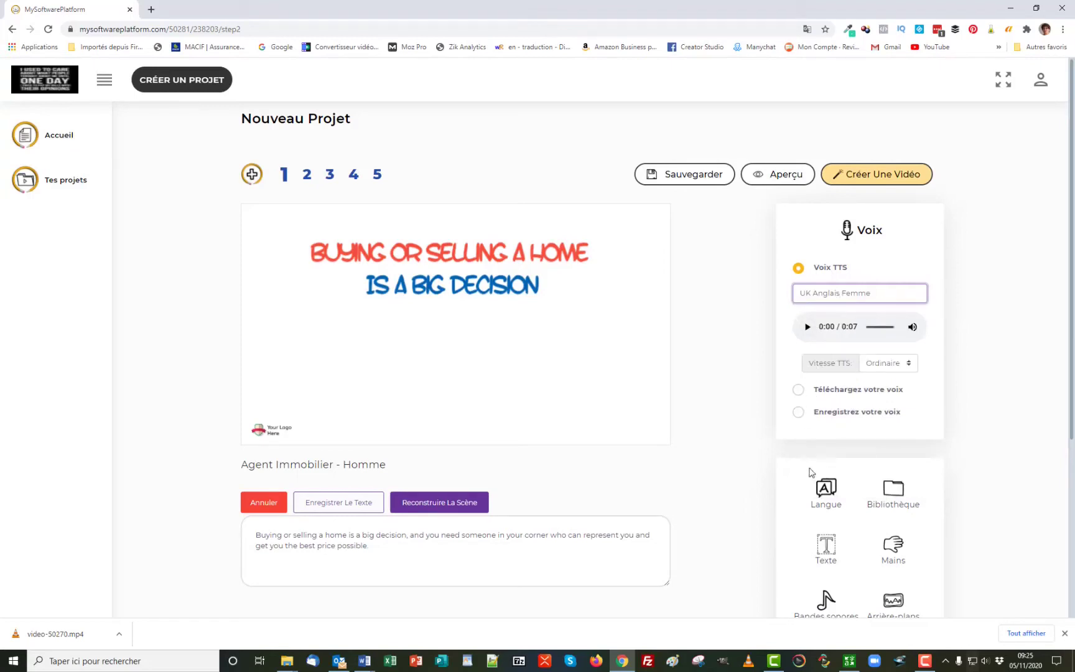
# Step: Update the project's speech language to français with automatic translation
pyautogui.click(830, 491)
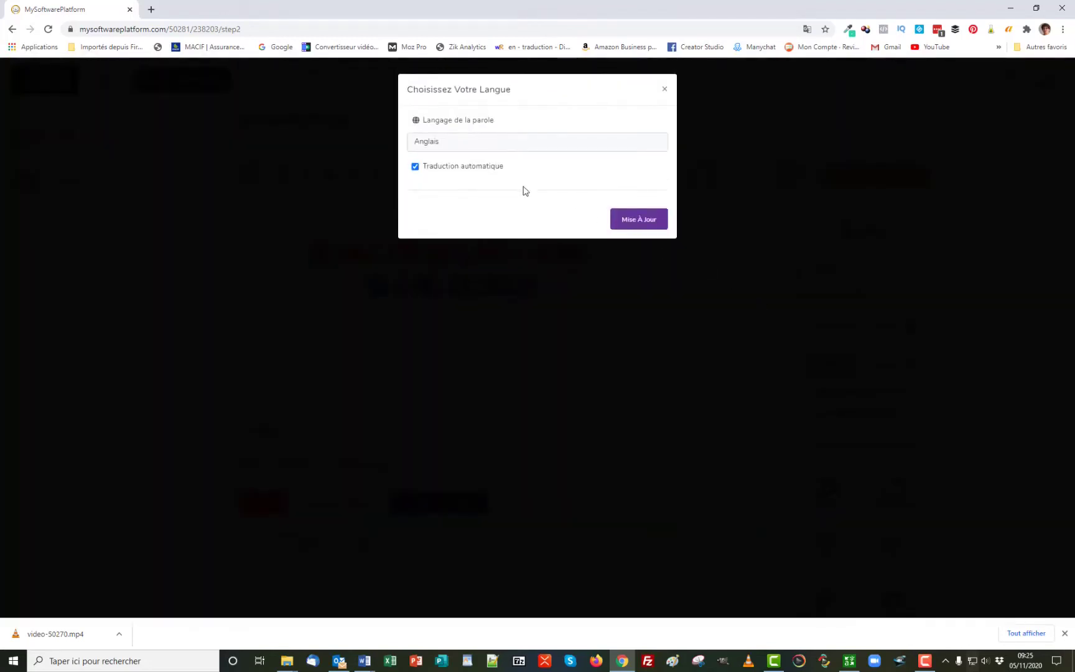
pyautogui.click(520, 147)
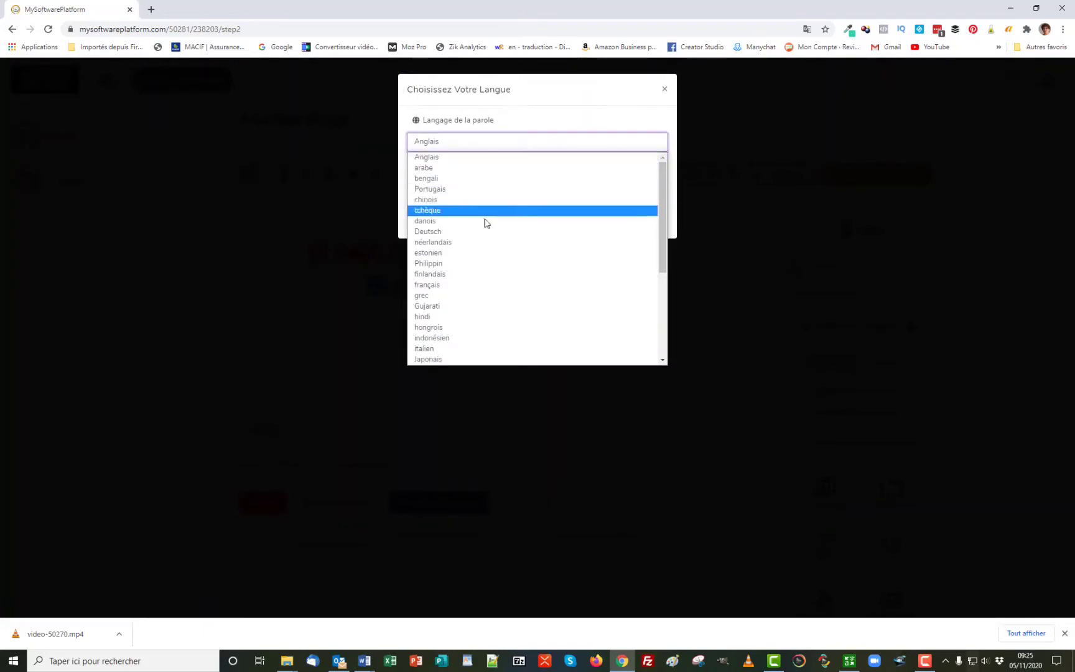
pyautogui.scroll(-3, 454, 279)
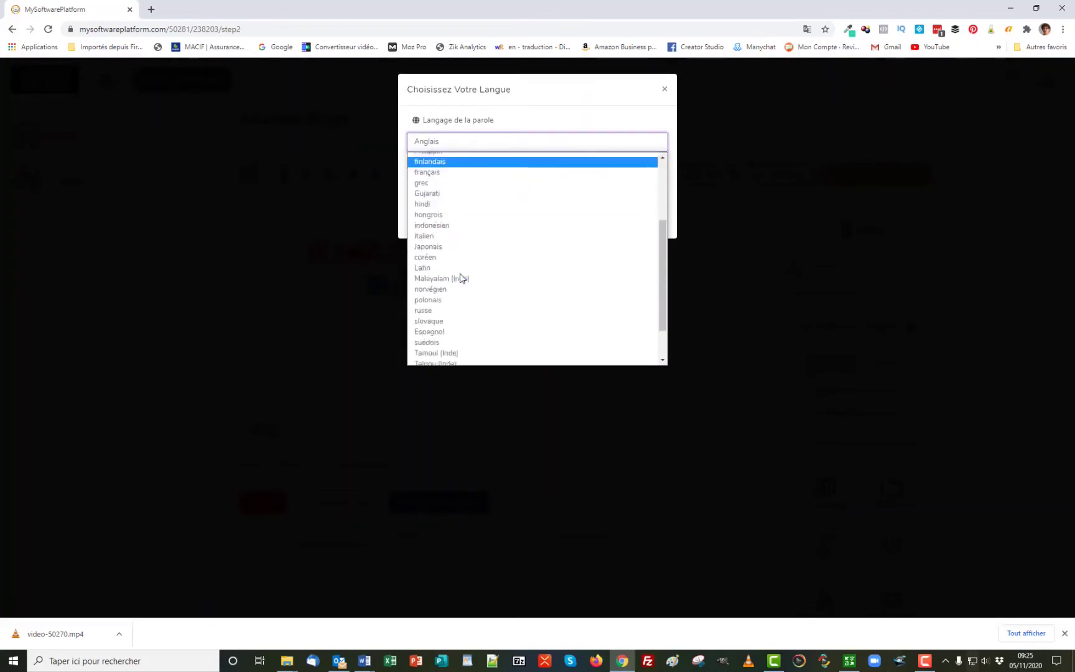
pyautogui.scroll(3, 434, 243)
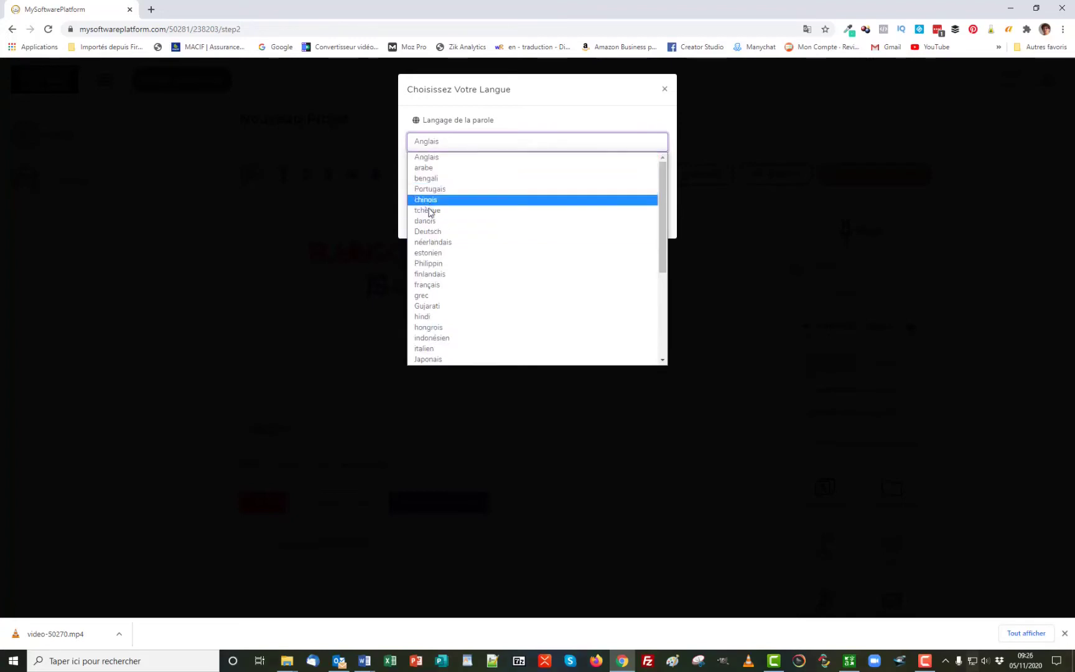
pyautogui.click(433, 286)
pyautogui.click(434, 285)
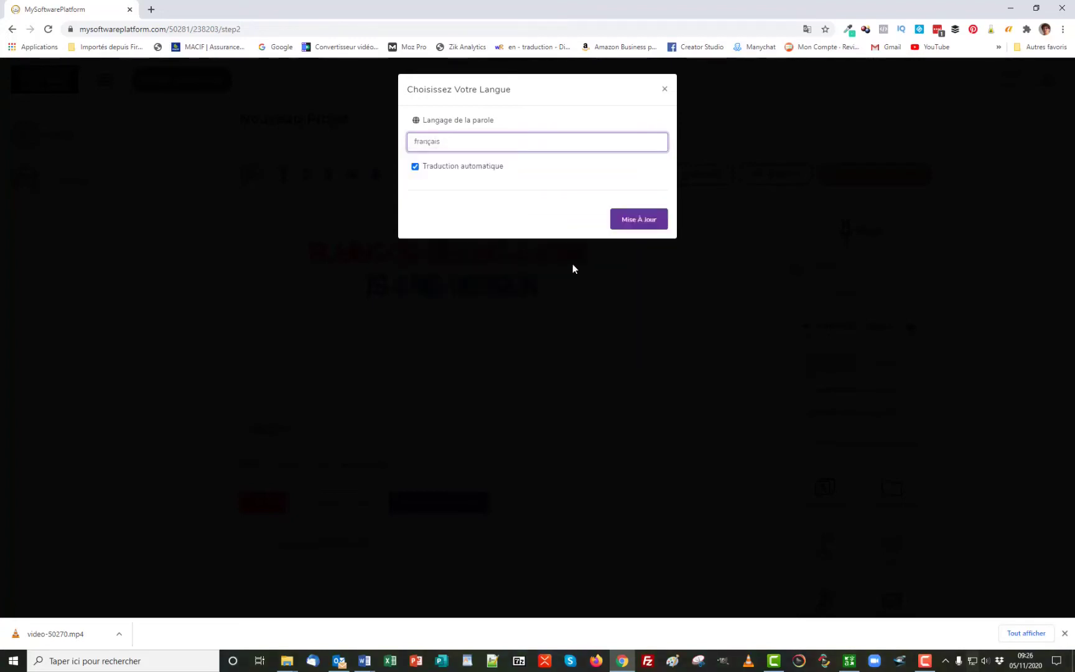
pyautogui.click(638, 221)
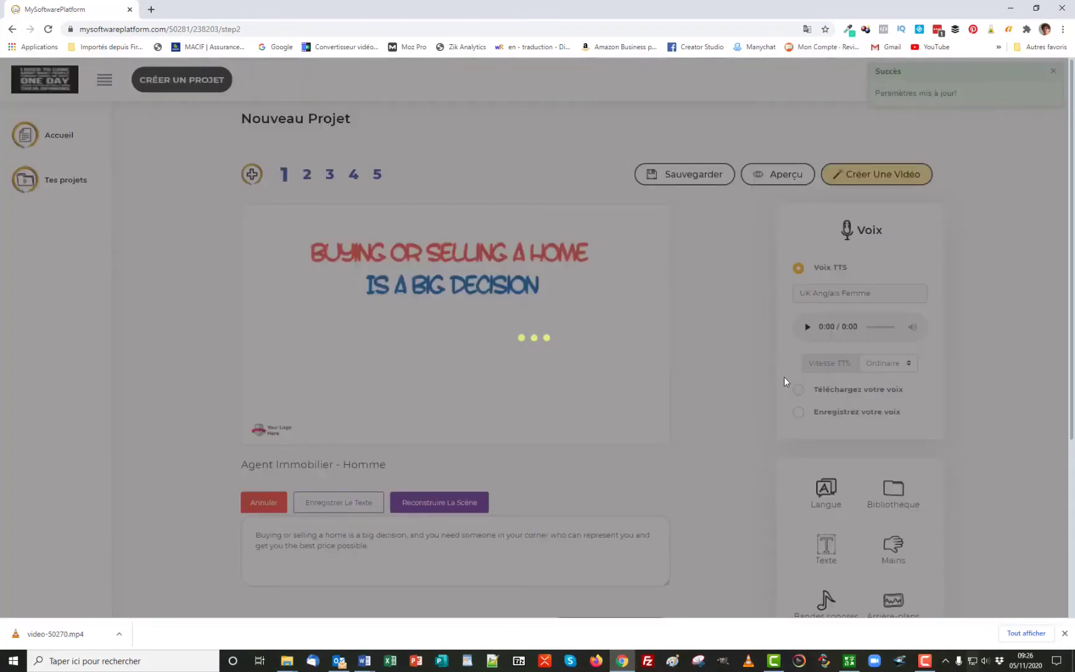
# Step: Set scene 1's TTS voice to French - Hugo (Male) and play the narration
pyautogui.scroll(-4, 629, 336)
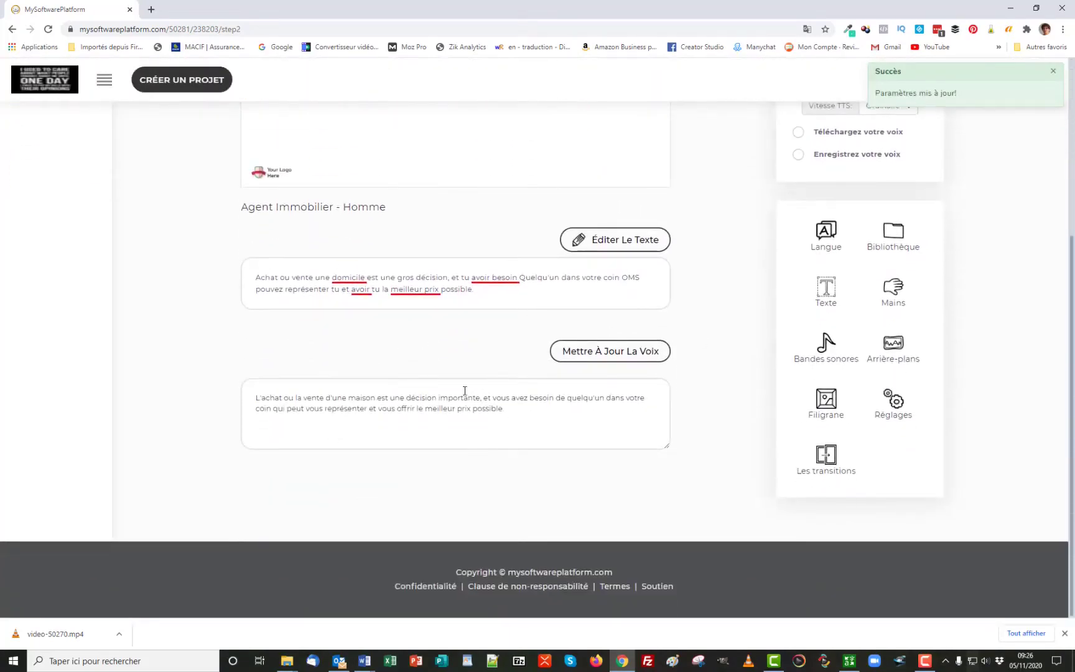
pyautogui.scroll(4, 732, 425)
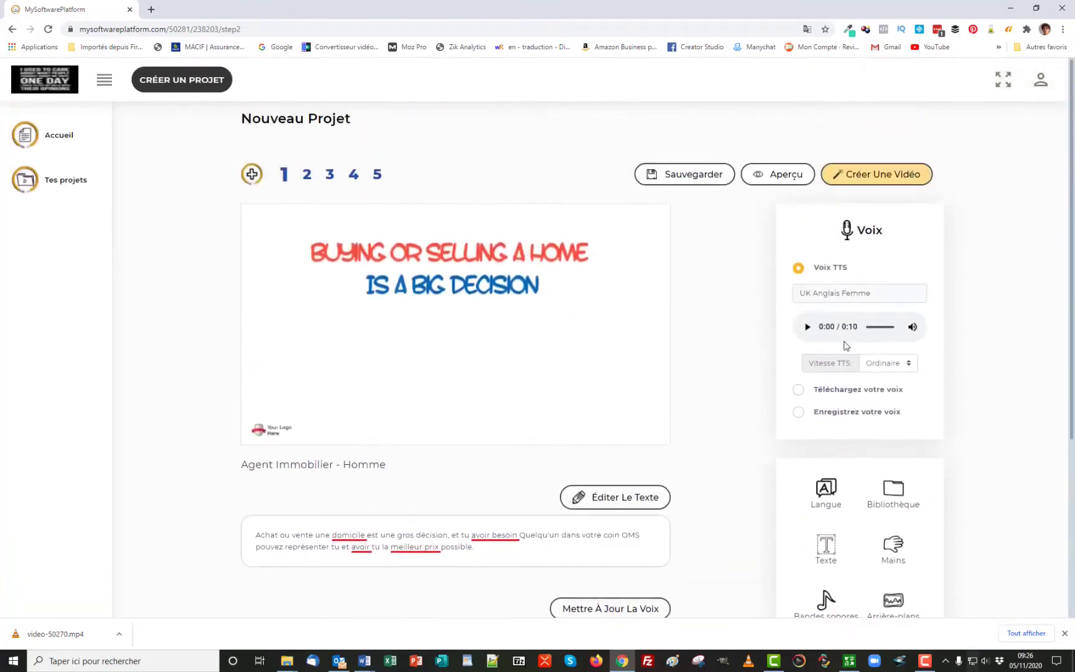
pyautogui.click(835, 293)
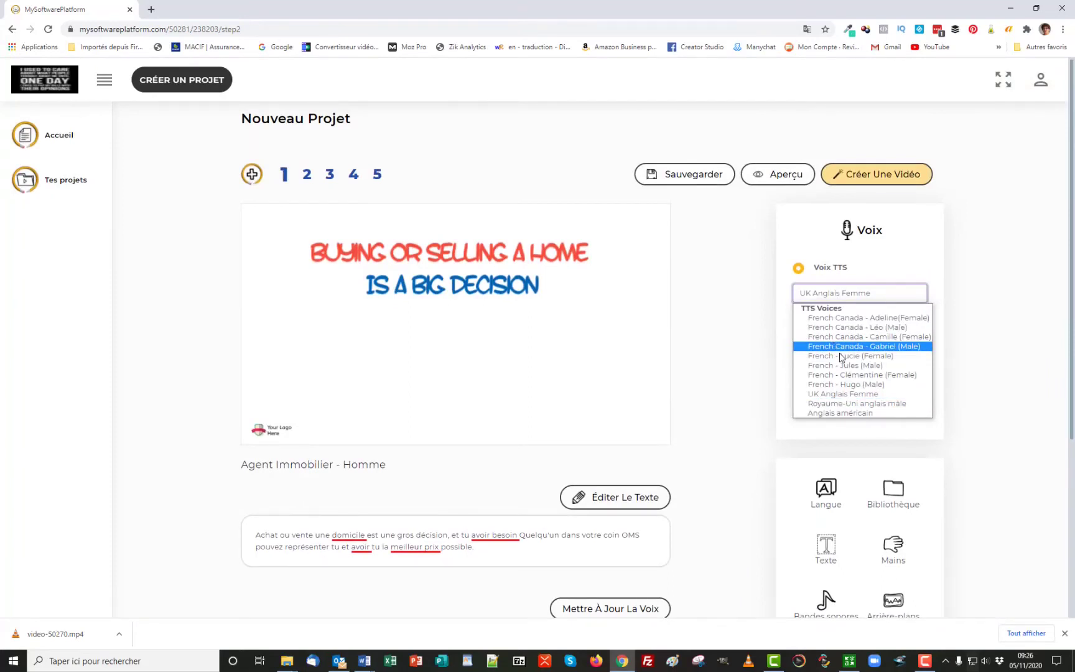
pyautogui.click(839, 385)
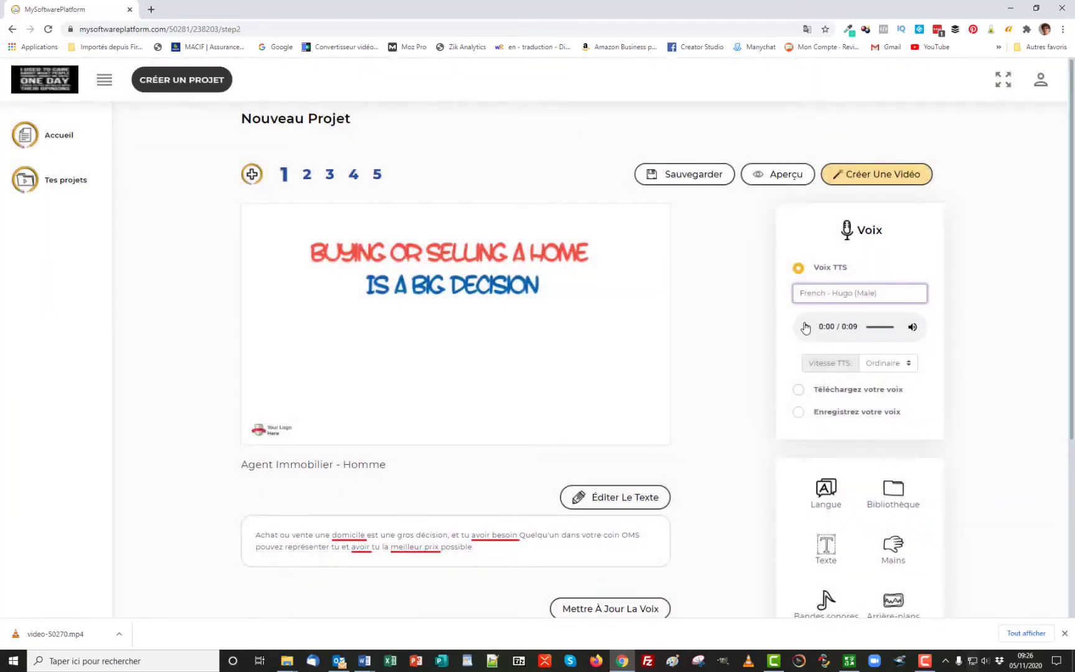
pyautogui.click(806, 327)
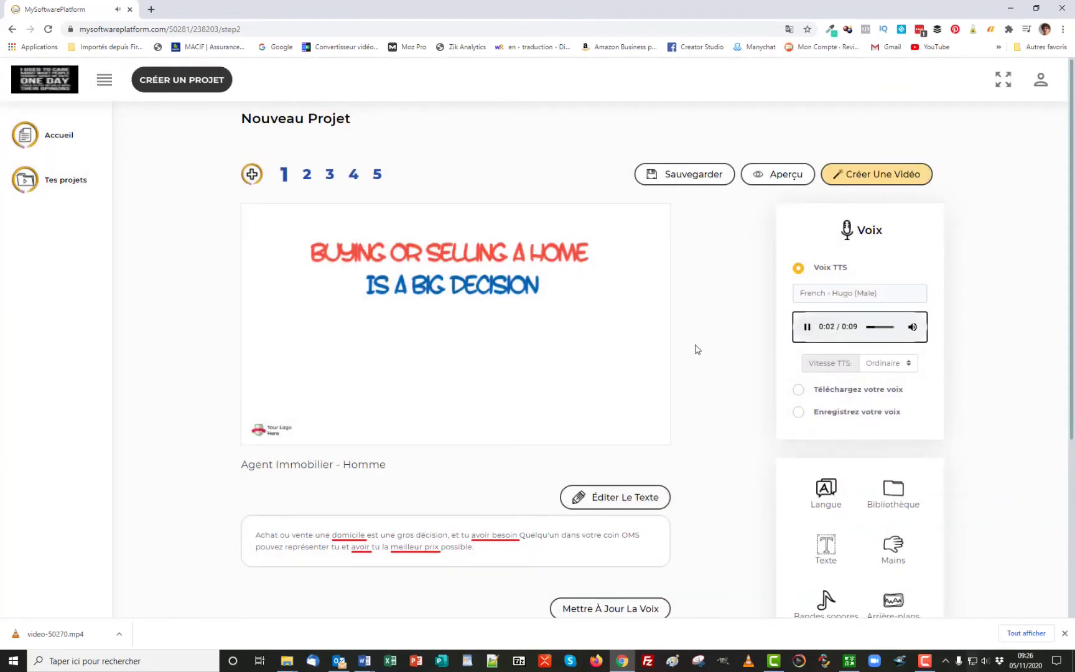
pyautogui.scroll(-3, 695, 350)
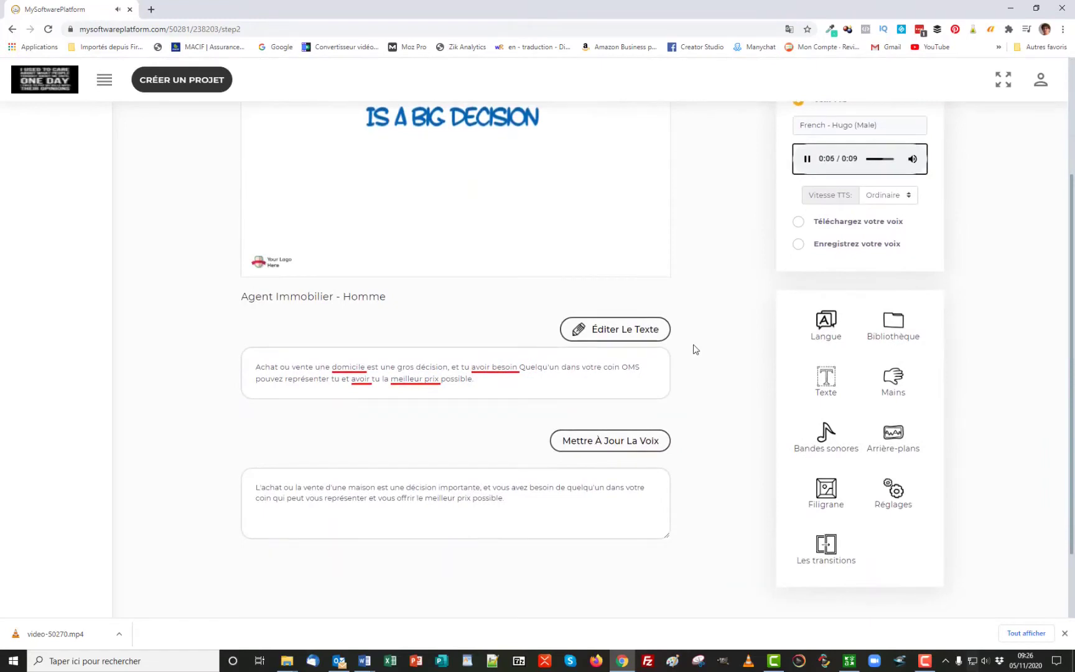
pyautogui.scroll(3, 696, 349)
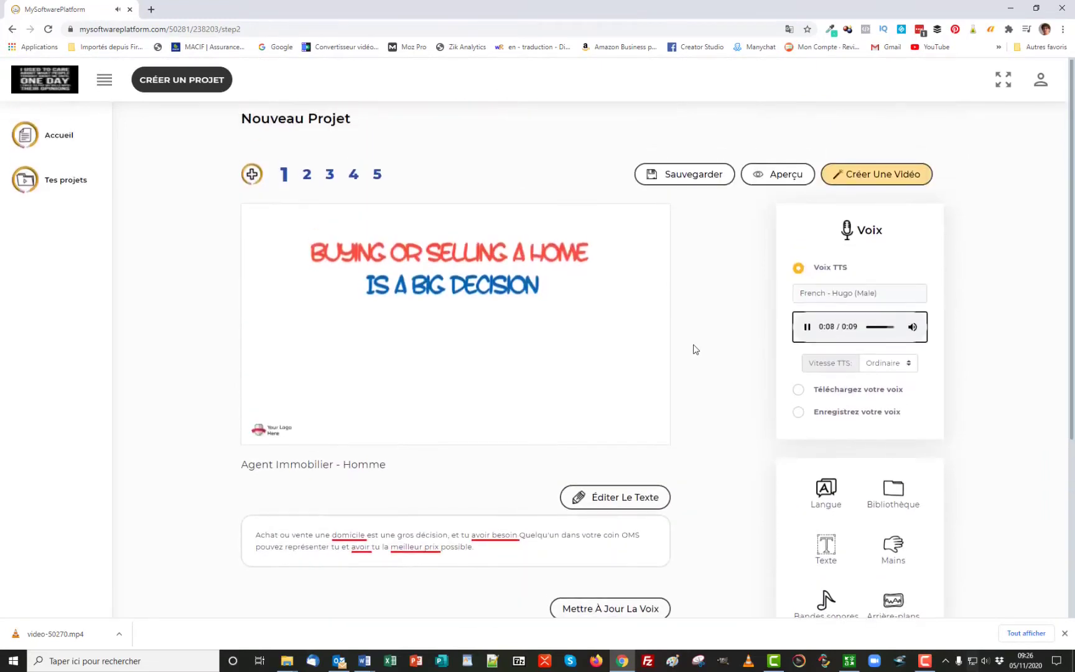
# Step: Replace the blue line "Is A Big Decision" on scene 1 with "C'est une grande décision"
pyautogui.click(543, 289)
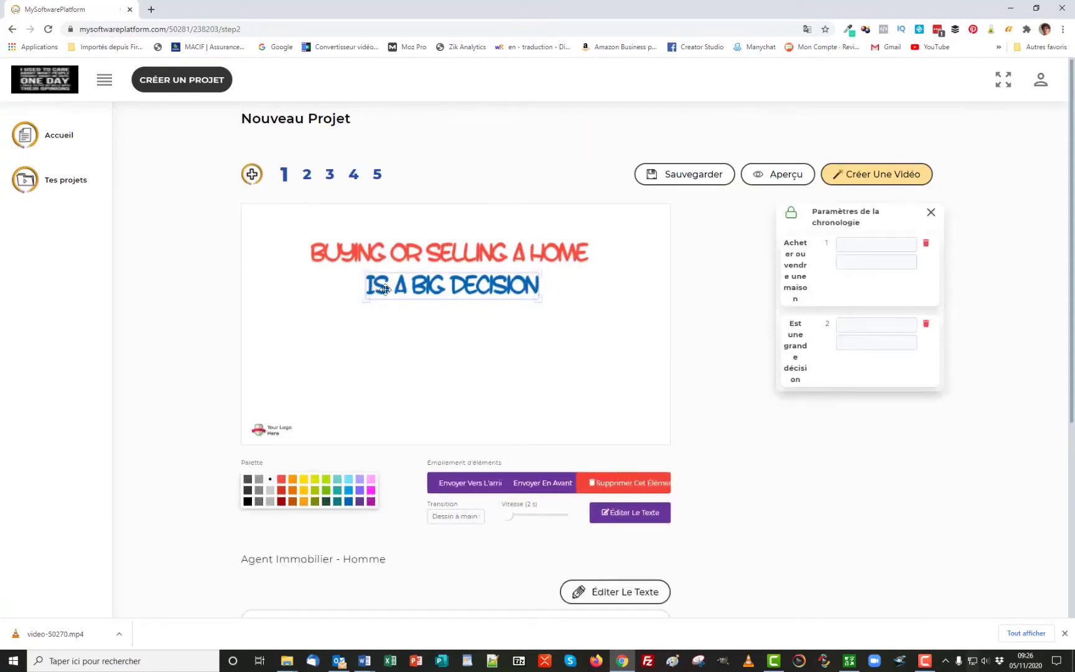
pyautogui.click(638, 521)
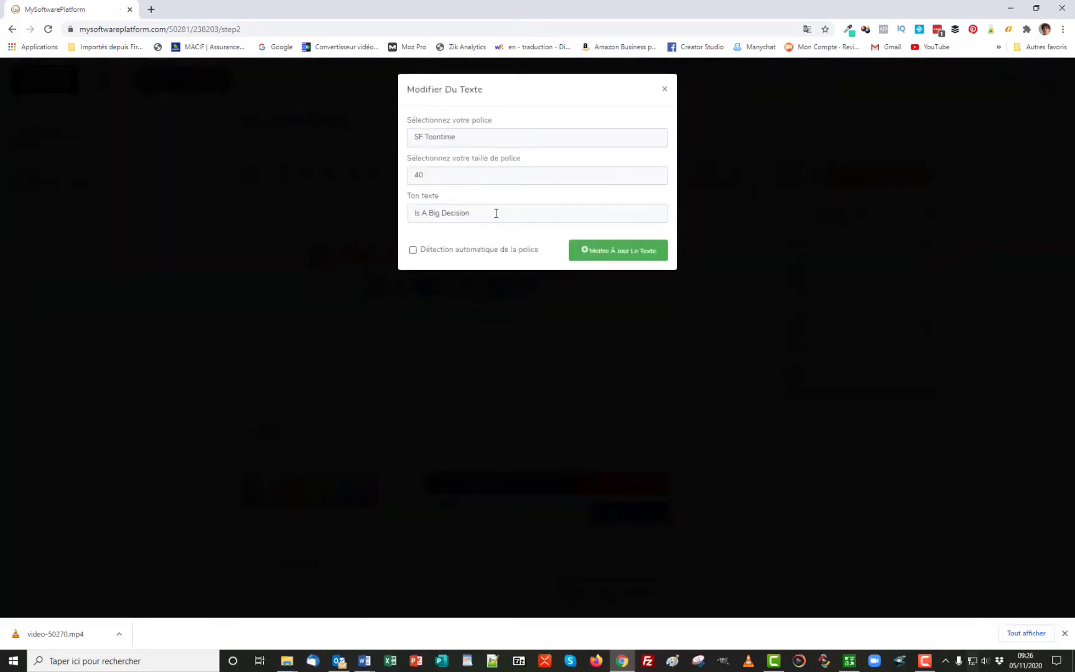
pyautogui.moveTo(496, 212); pyautogui.dragTo(386, 213)
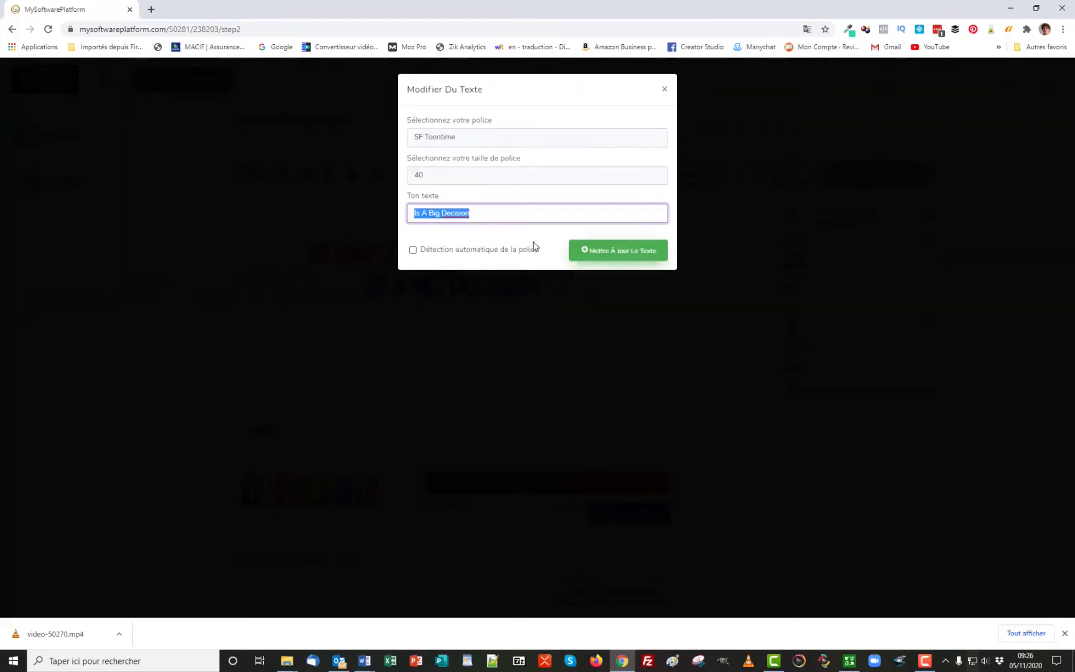
pyautogui.write('C')
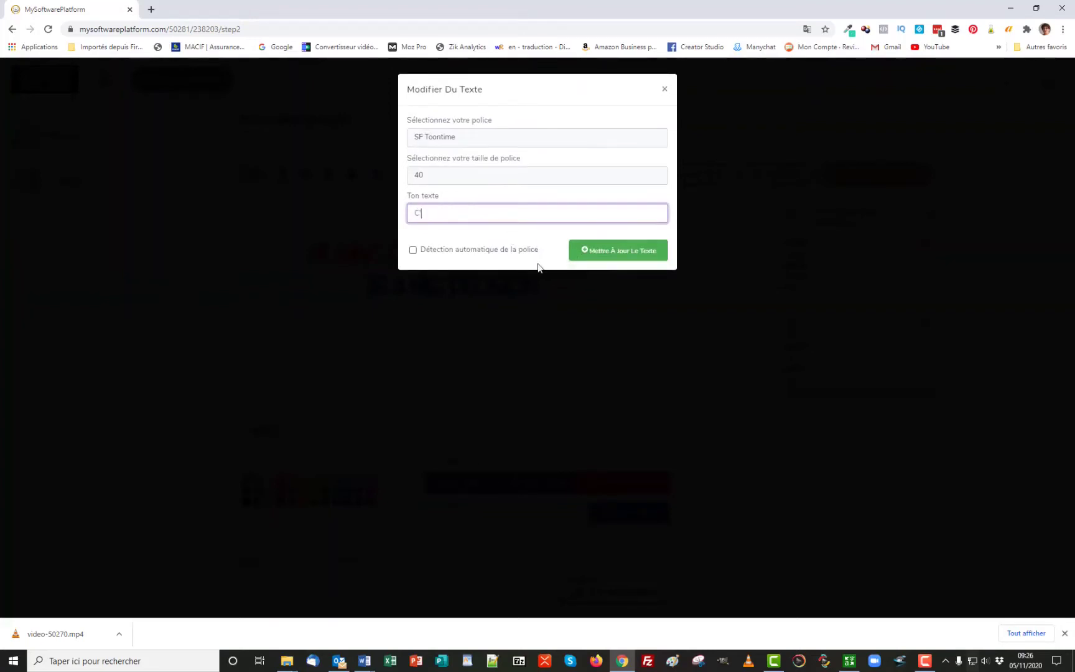
pyautogui.write("'est une grande décision")
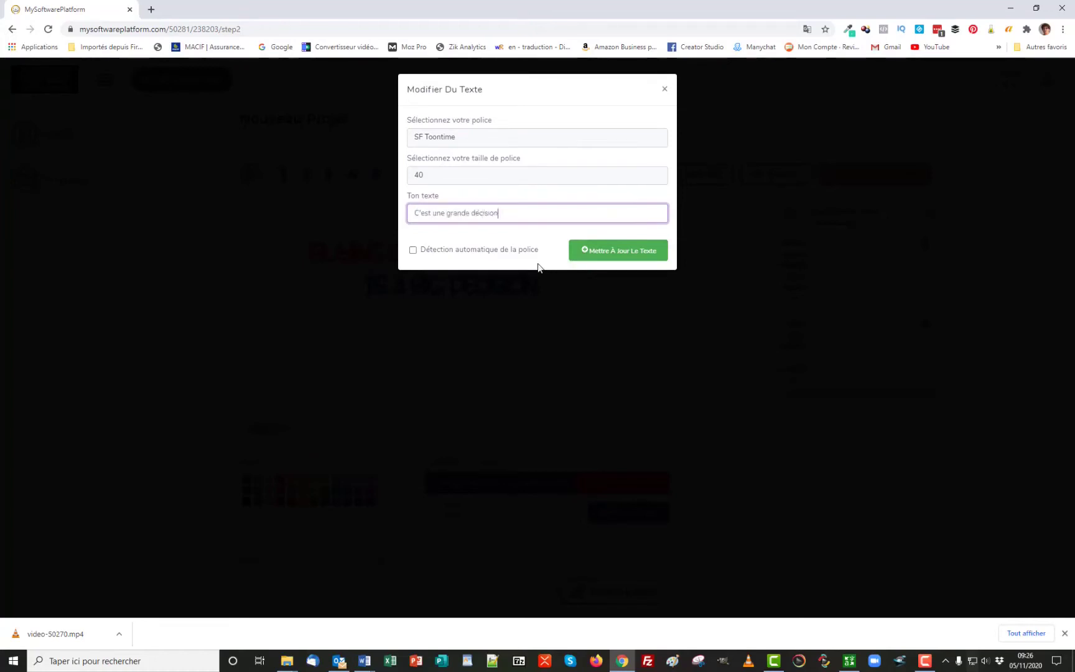
pyautogui.click(602, 251)
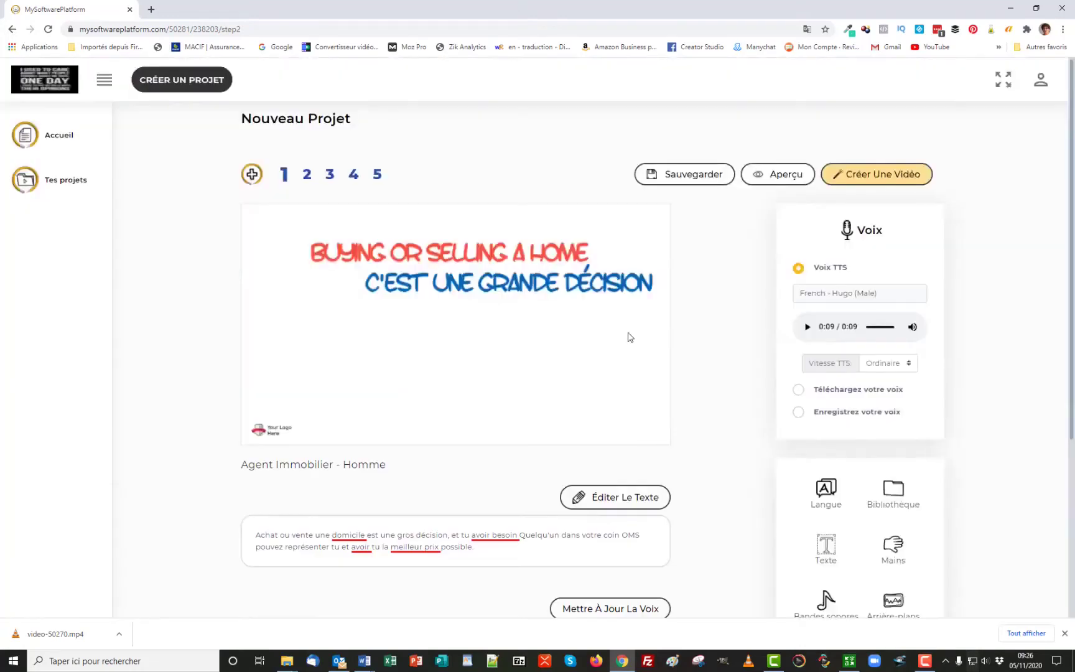
# Step: Replace the red line "Buying or Selling A Home" on scene 1 with "Achat ou vente d'une maison"
pyautogui.click(465, 250)
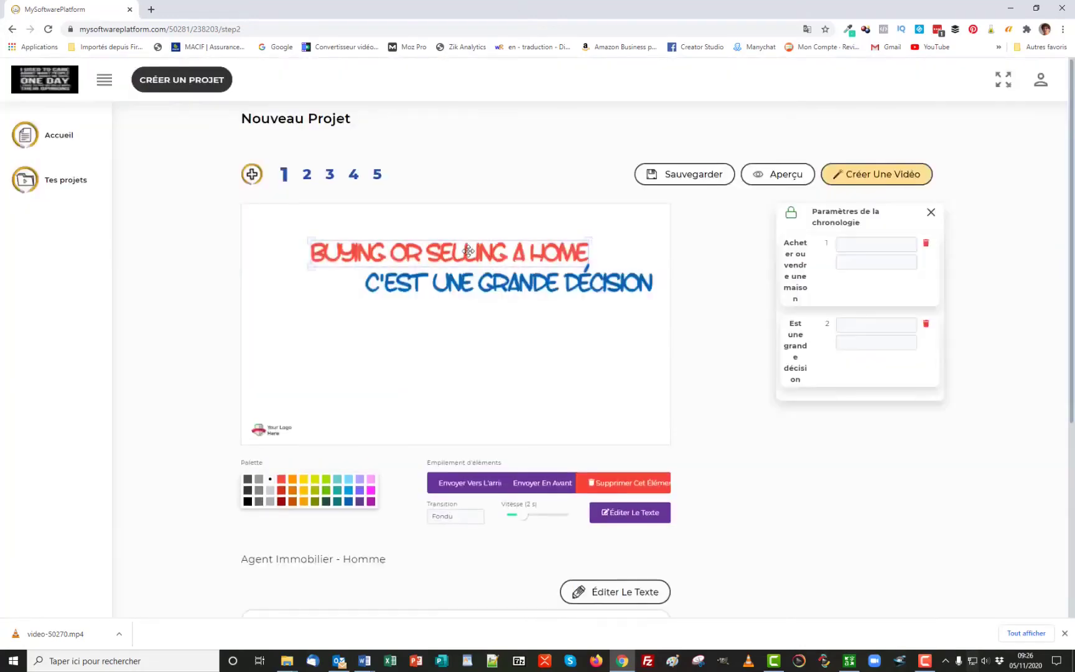
pyautogui.click(633, 518)
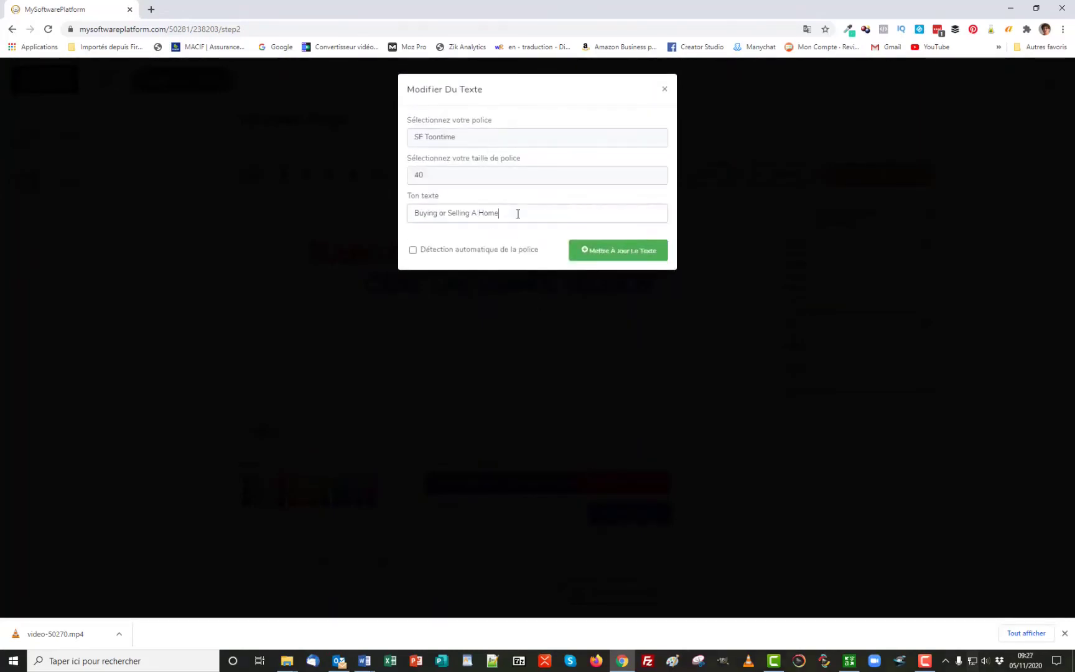
pyautogui.moveTo(517, 214); pyautogui.dragTo(393, 211)
pyautogui.rightClick(454, 217)
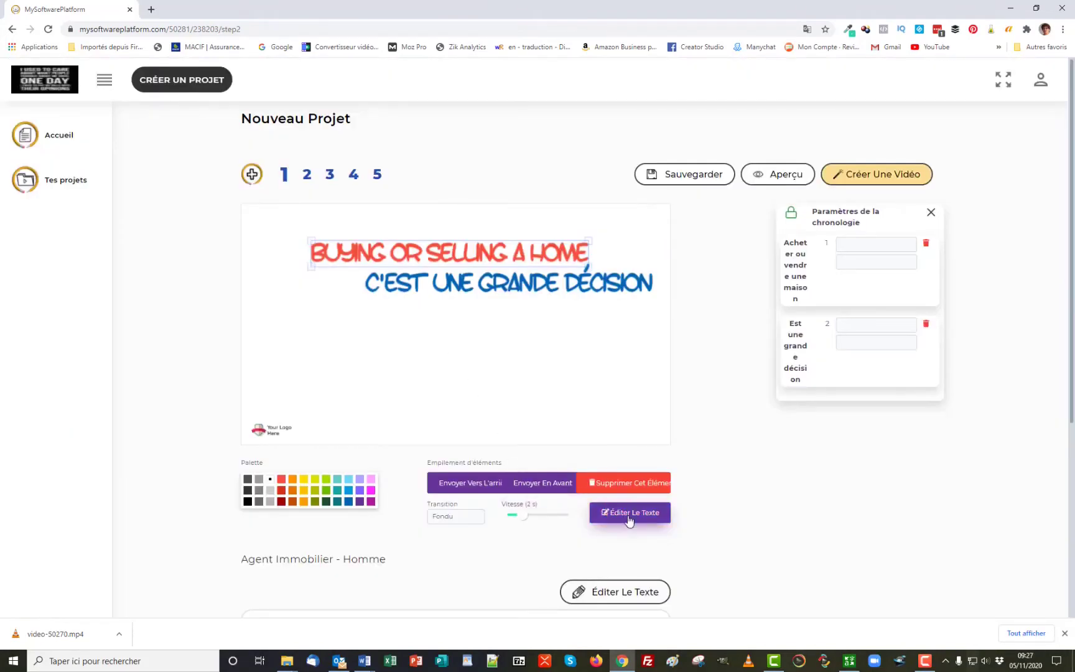
pyautogui.click(626, 512)
pyautogui.moveTo(505, 212); pyautogui.dragTo(399, 220)
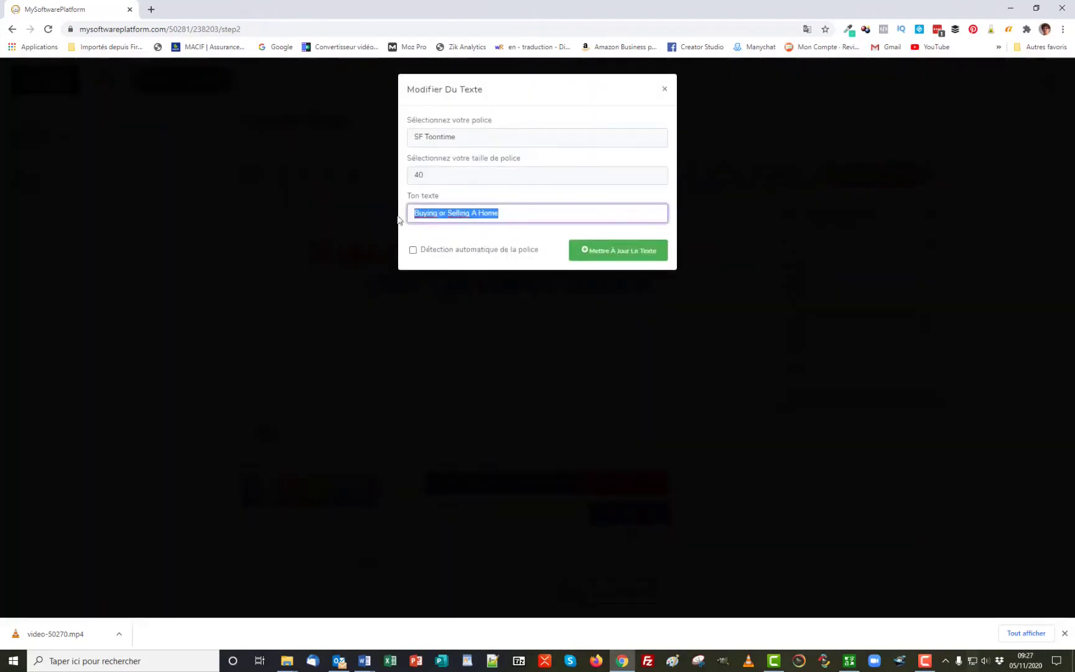
pyautogui.rightClick(454, 214)
pyautogui.click(480, 266)
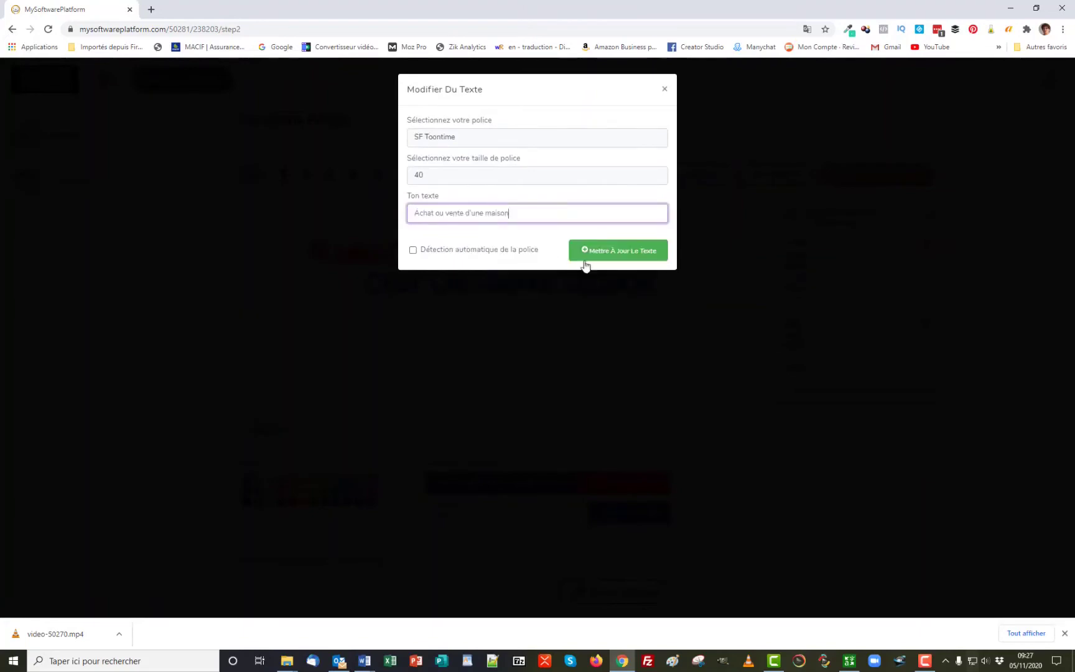
pyautogui.click(625, 258)
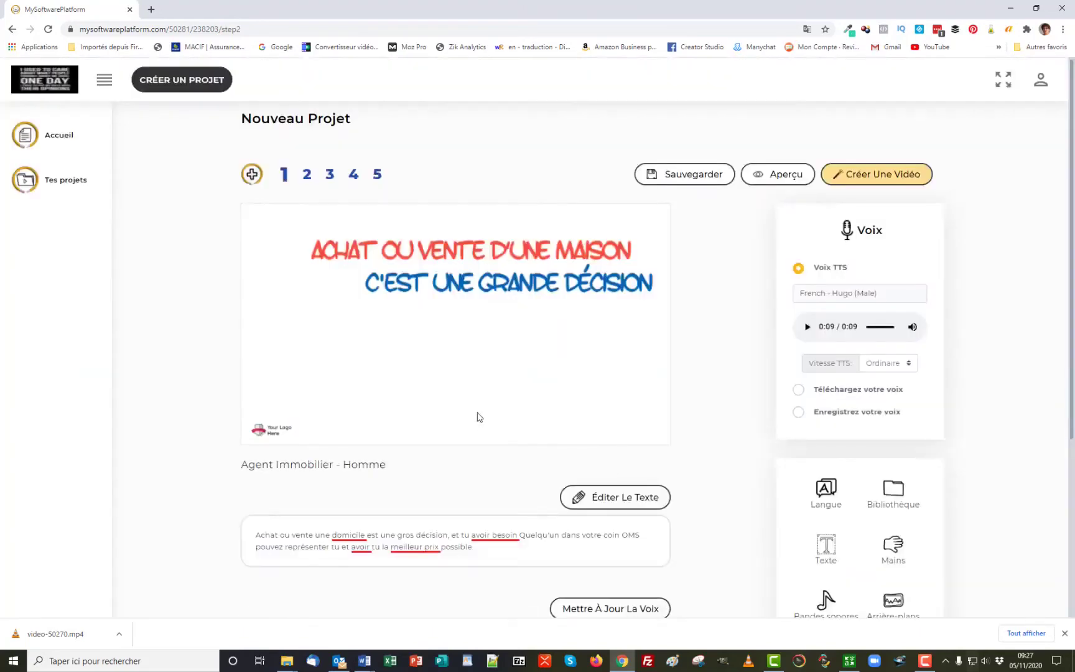
# Step: Open scene 2, check the French translation of its blue line "Top Local" in Traducteur, and apply the line's text in the video editor
pyautogui.click(307, 175)
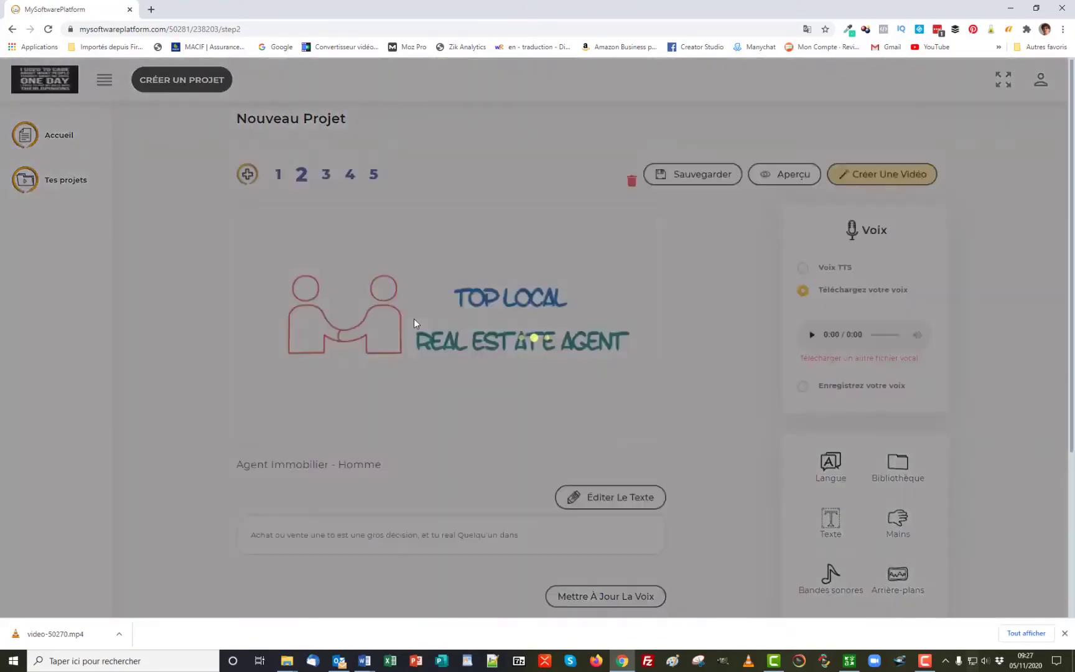
pyautogui.click(490, 299)
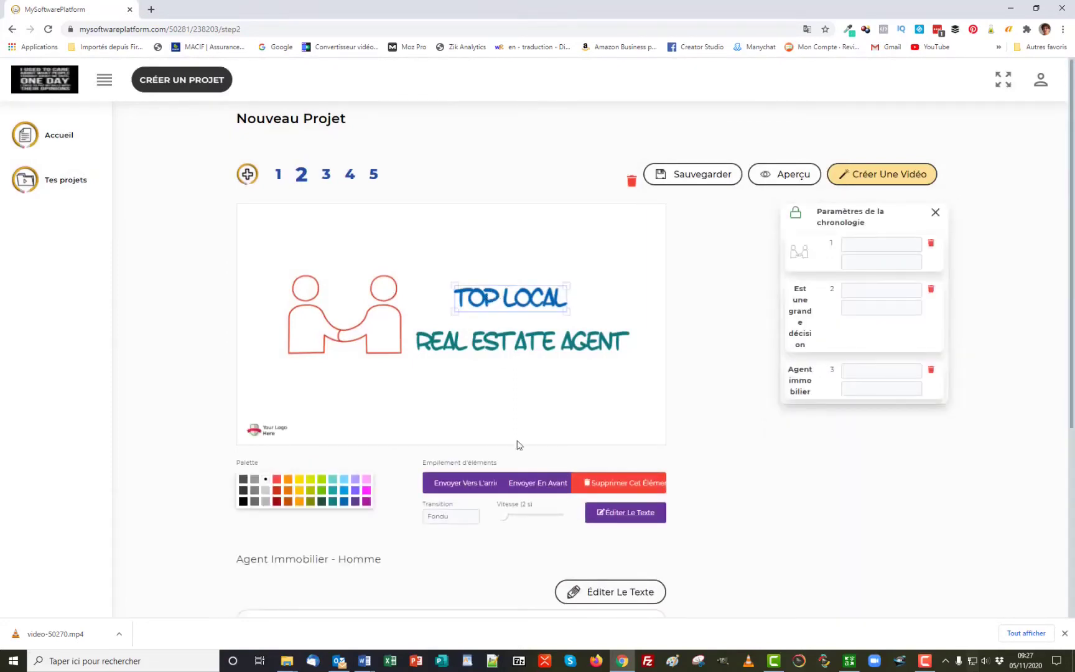
pyautogui.click(613, 512)
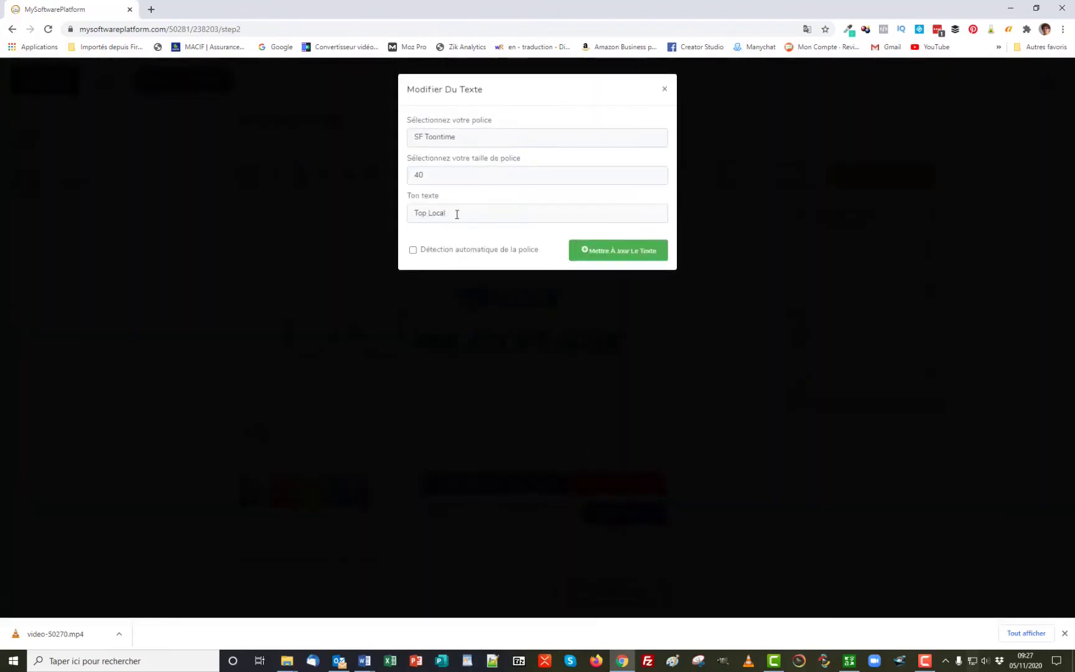
pyautogui.moveTo(456, 214); pyautogui.dragTo(401, 215)
pyautogui.rightClick(440, 216)
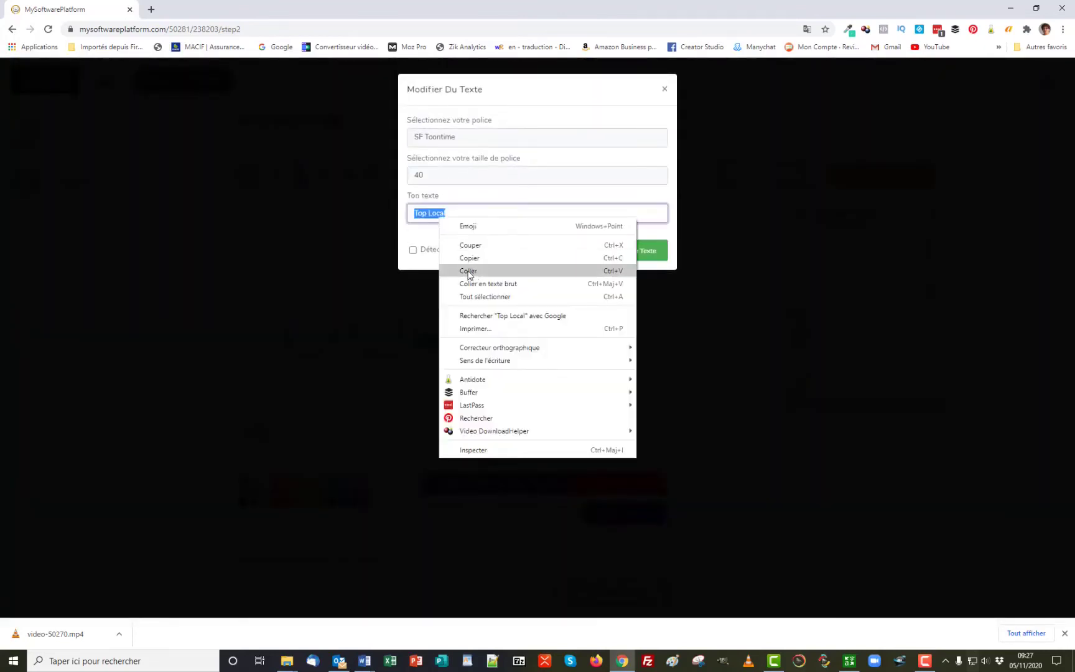
pyautogui.click(470, 257)
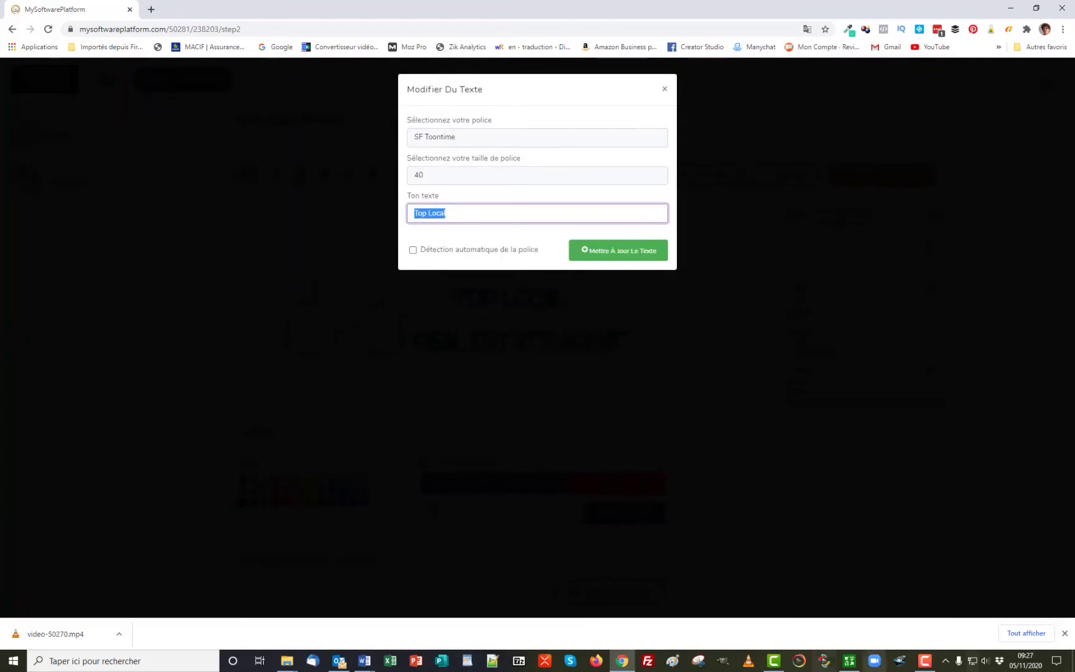
pyautogui.click(849, 660)
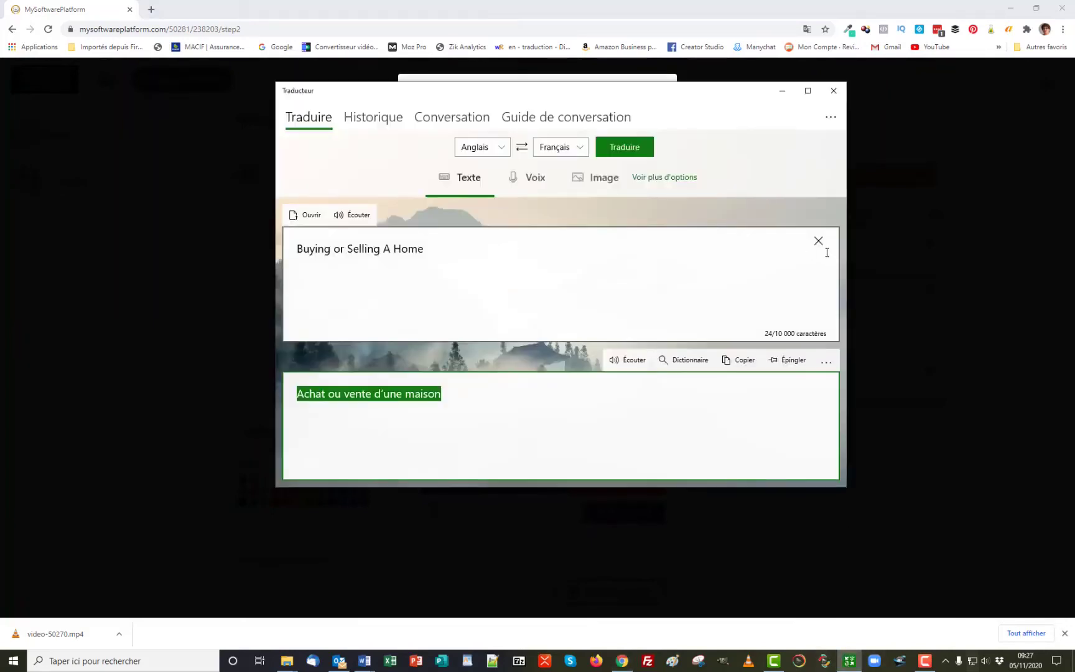
pyautogui.hotkey('alt', 'Tab')
pyautogui.click(616, 250)
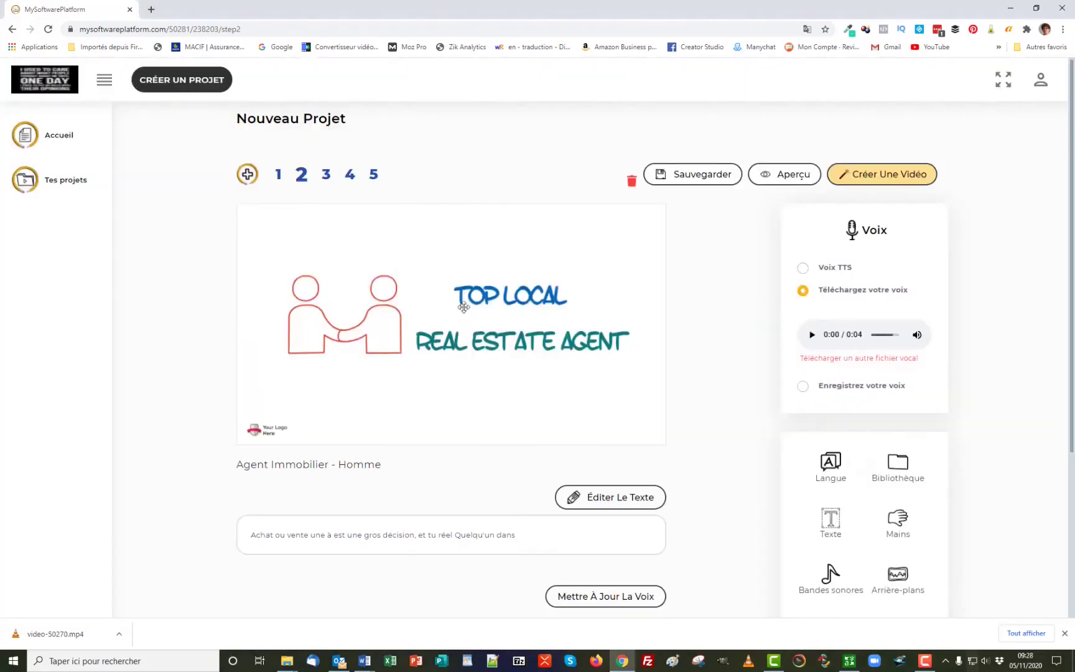
# Step: Copy scene 2's green line "Real Estate Agent" and translate it from English to French in Traducteur
pyautogui.click(454, 353)
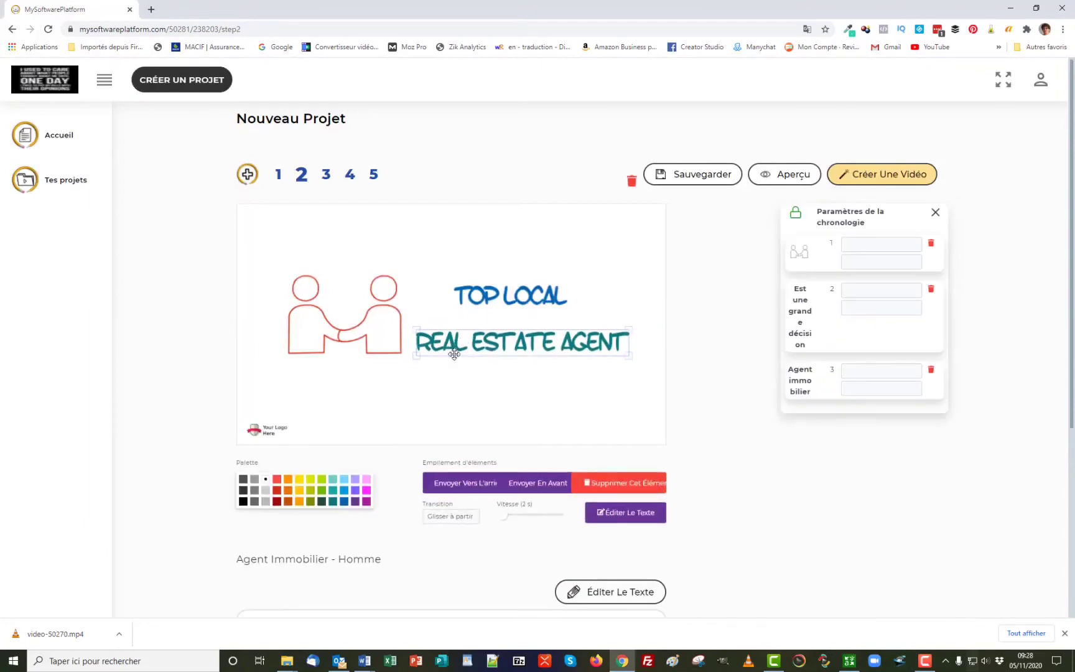
pyautogui.click(622, 512)
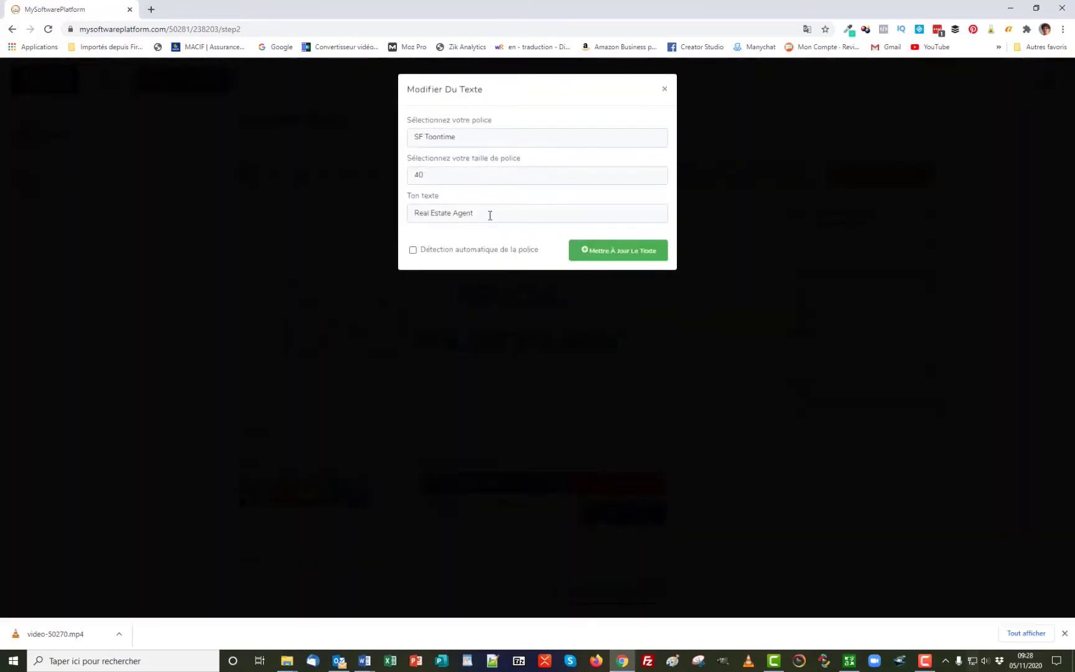
pyautogui.moveTo(489, 216); pyautogui.dragTo(407, 209)
pyautogui.rightClick(439, 214)
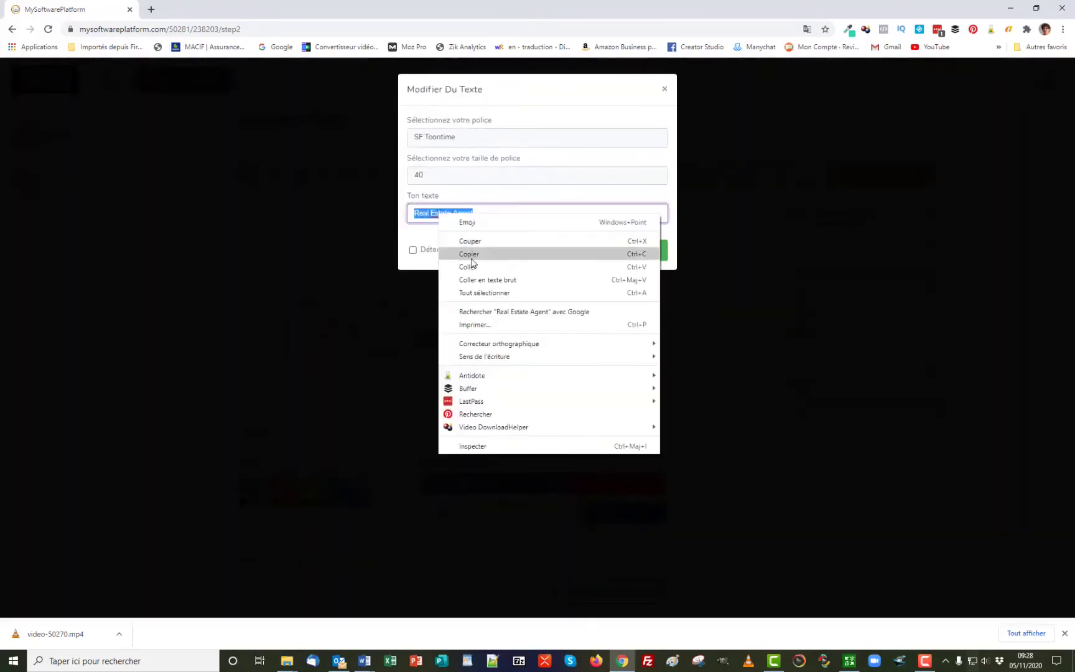
pyautogui.click(468, 255)
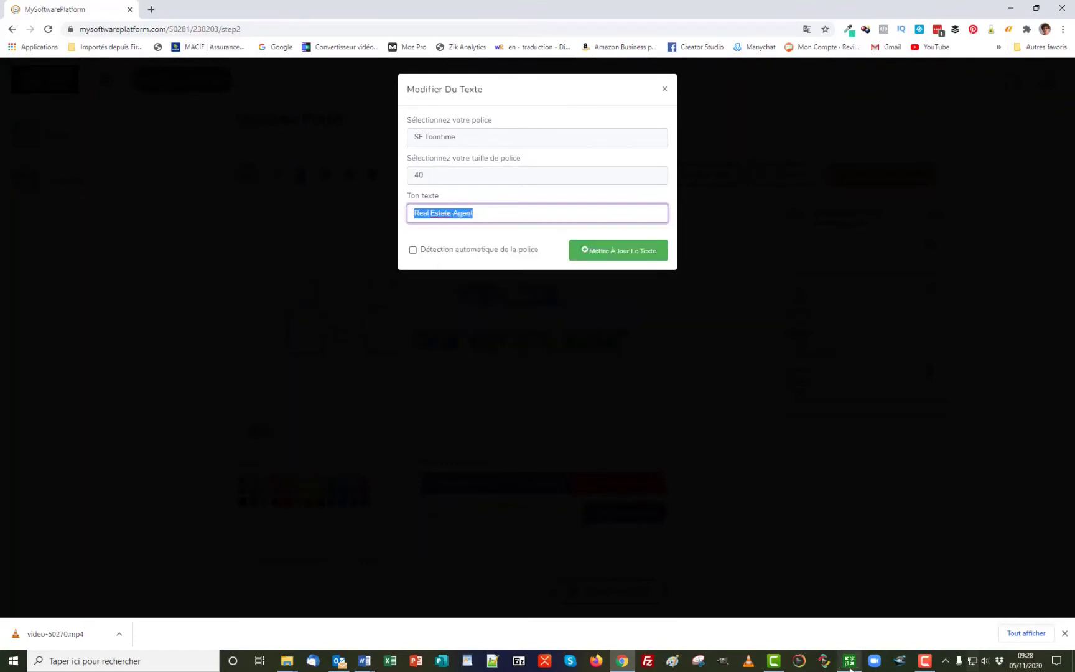
pyautogui.click(849, 662)
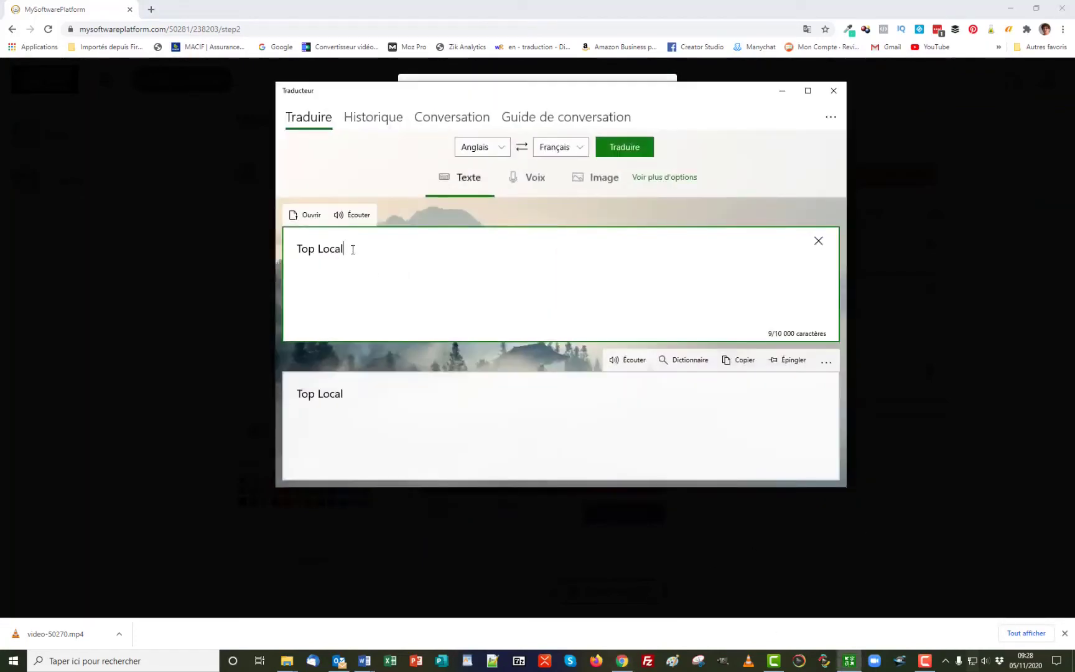
pyautogui.hotkey('ctrl', 'a')
pyautogui.rightClick(314, 289)
pyautogui.click(391, 300)
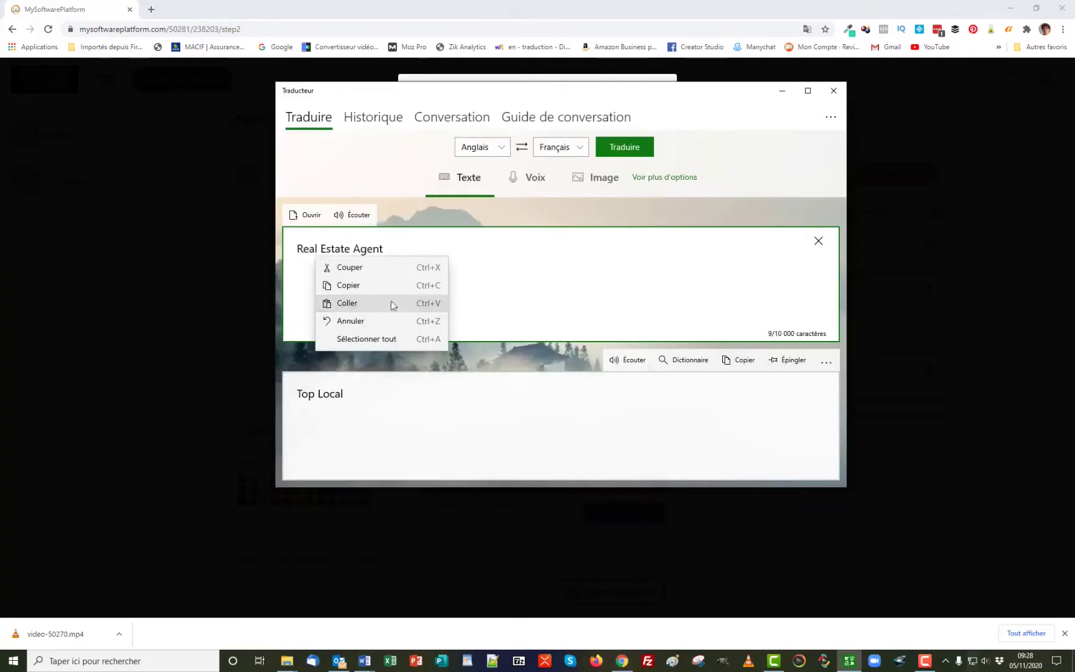
# Step: Copy the translation "Agent immobilier" and replace scene 2's green line with it back in the browser
pyautogui.moveTo(386, 396); pyautogui.dragTo(300, 392)
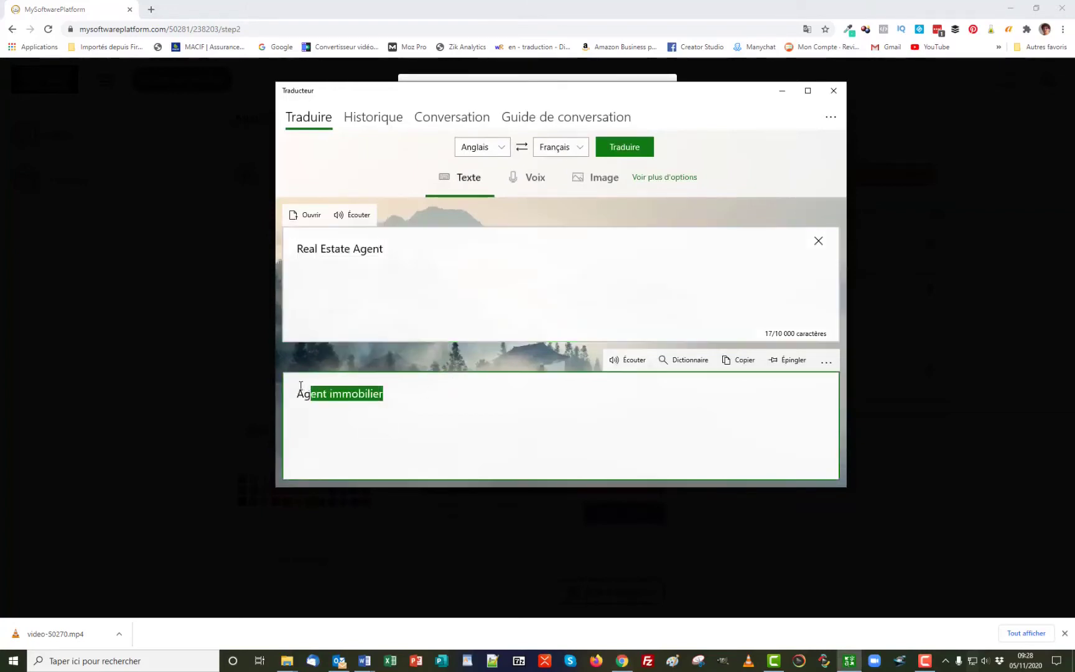
pyautogui.rightClick(339, 393)
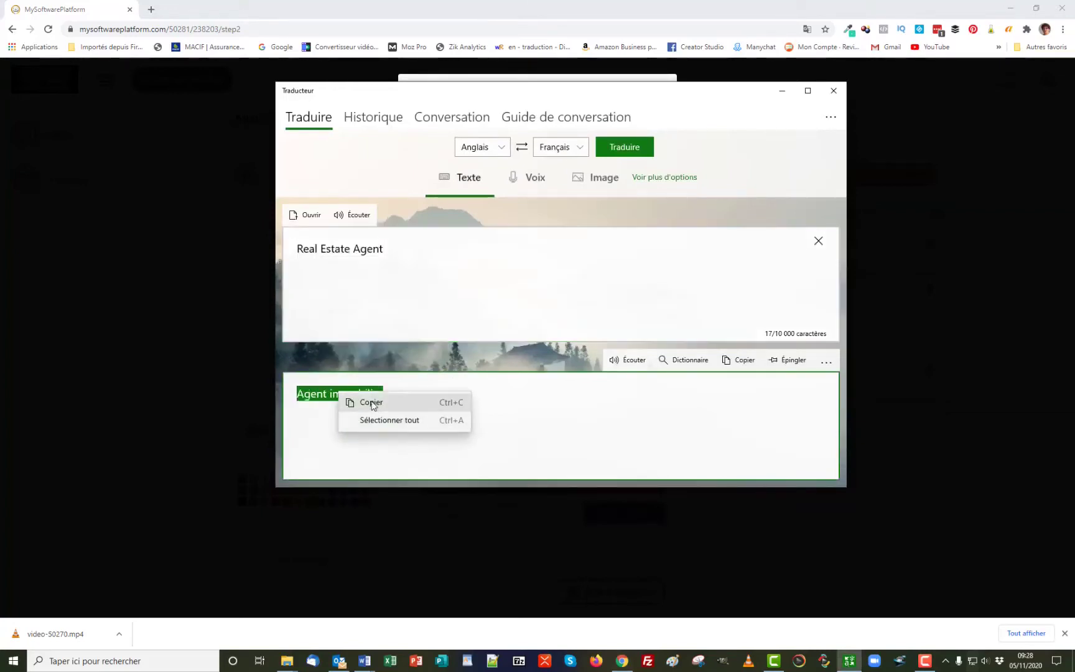
pyautogui.click(368, 401)
pyautogui.click(621, 660)
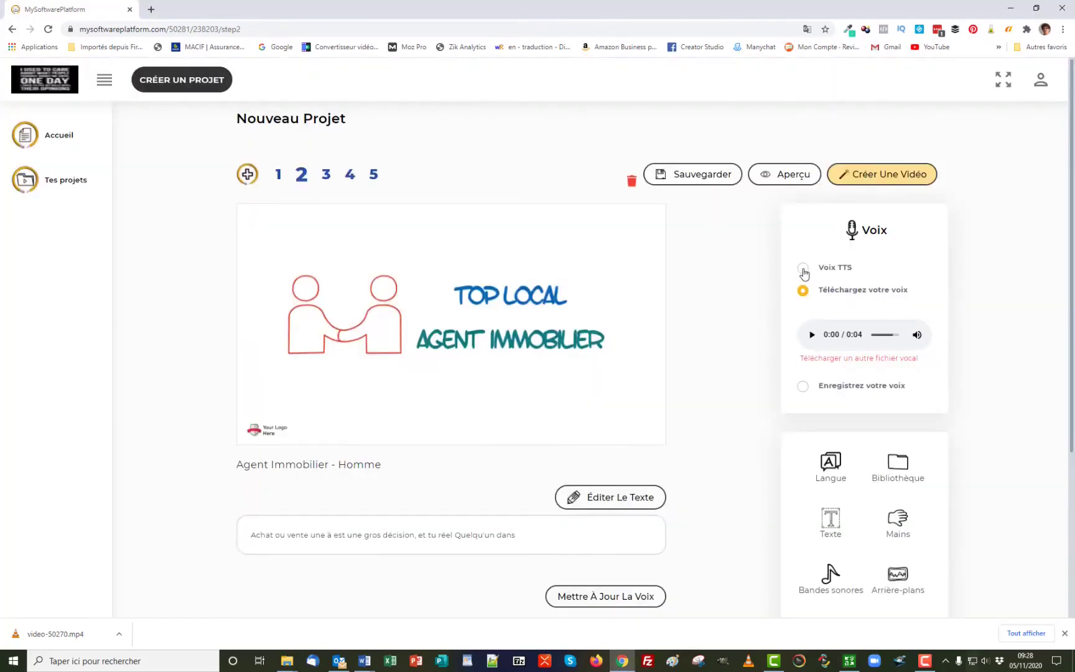
# Step: Switch scene 2 to a TTS voice, set it to French - Hugo (Male), and play the narration
pyautogui.click(803, 269)
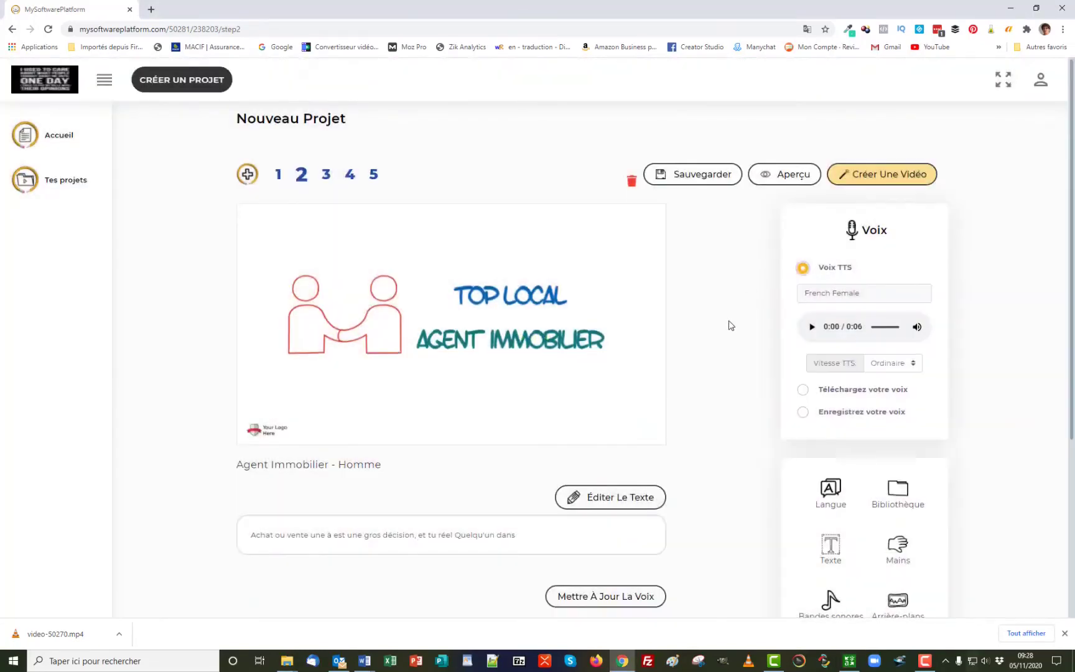
pyautogui.scroll(-1, 731, 326)
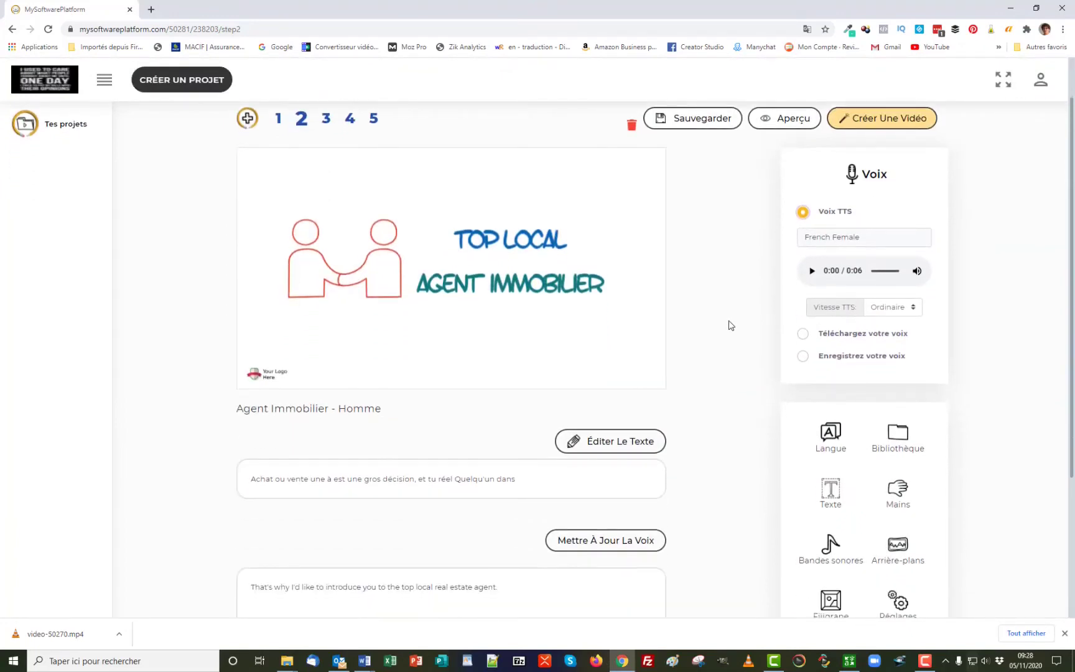
pyautogui.click(812, 271)
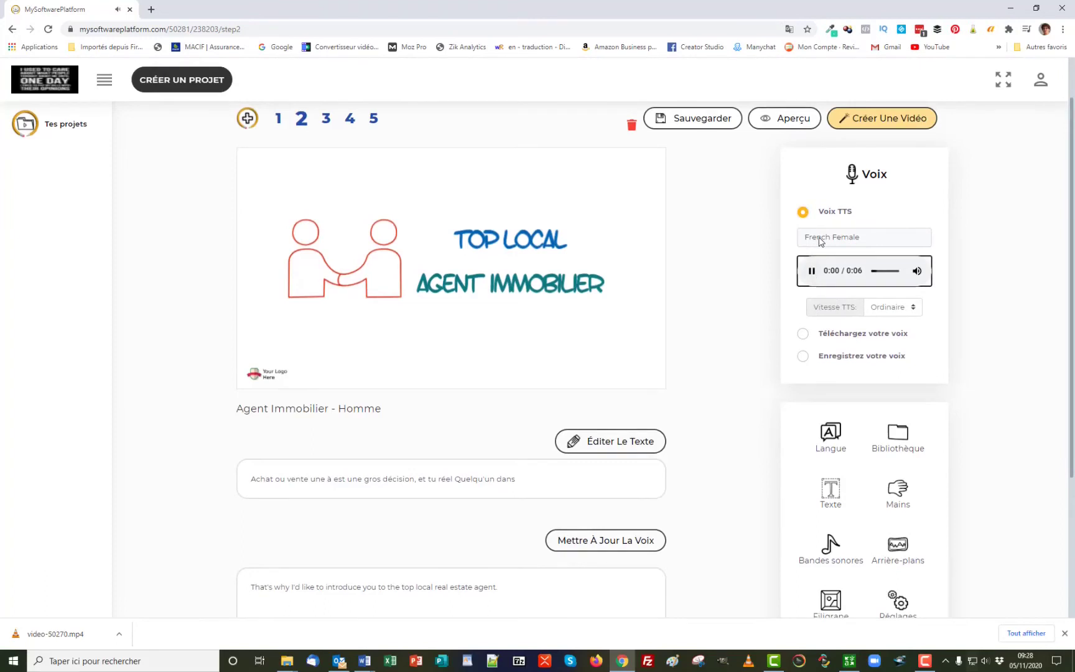
pyautogui.click(819, 240)
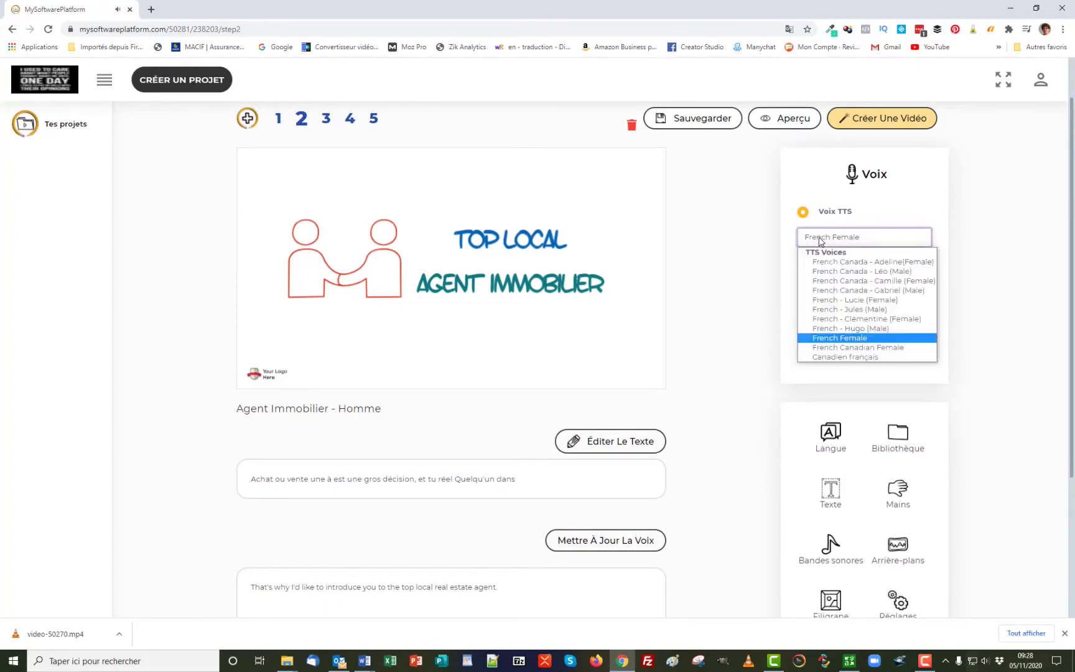
pyautogui.click(844, 329)
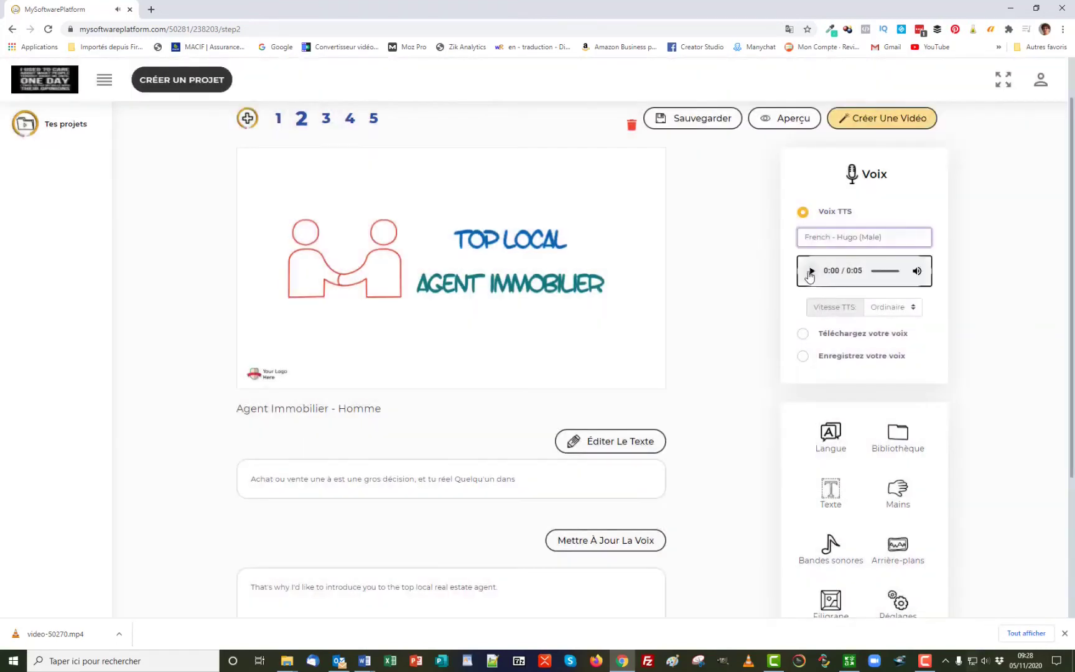
pyautogui.click(811, 272)
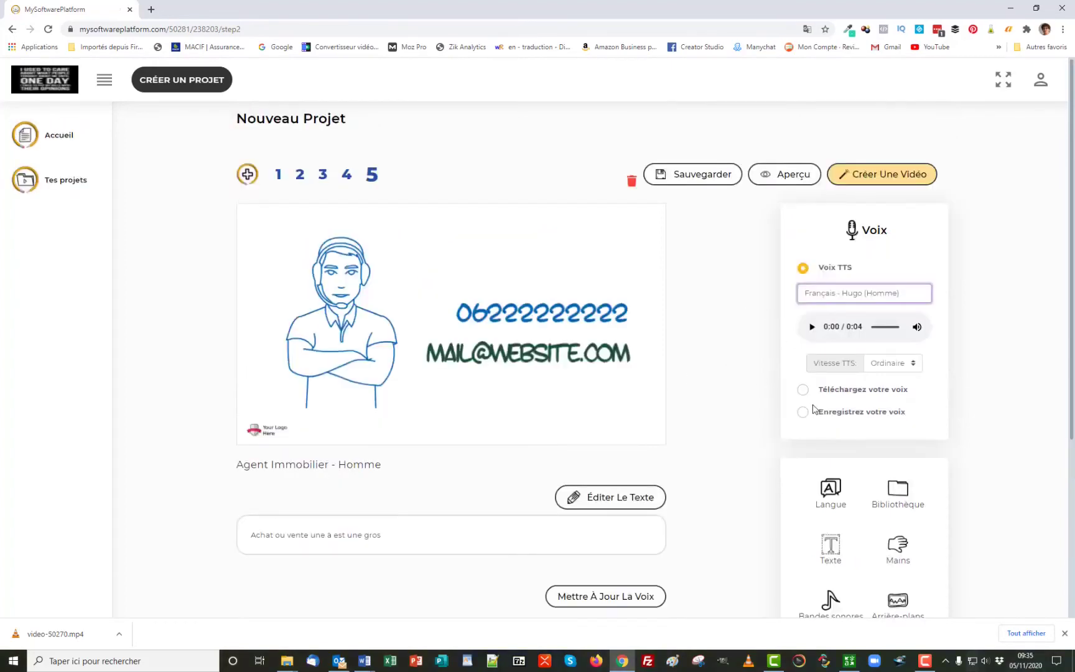
# Step: Set the drawing hand style to the light-skinned hand with the dark sleeve
pyautogui.scroll(-3, 732, 384)
pyautogui.scroll(2, 735, 391)
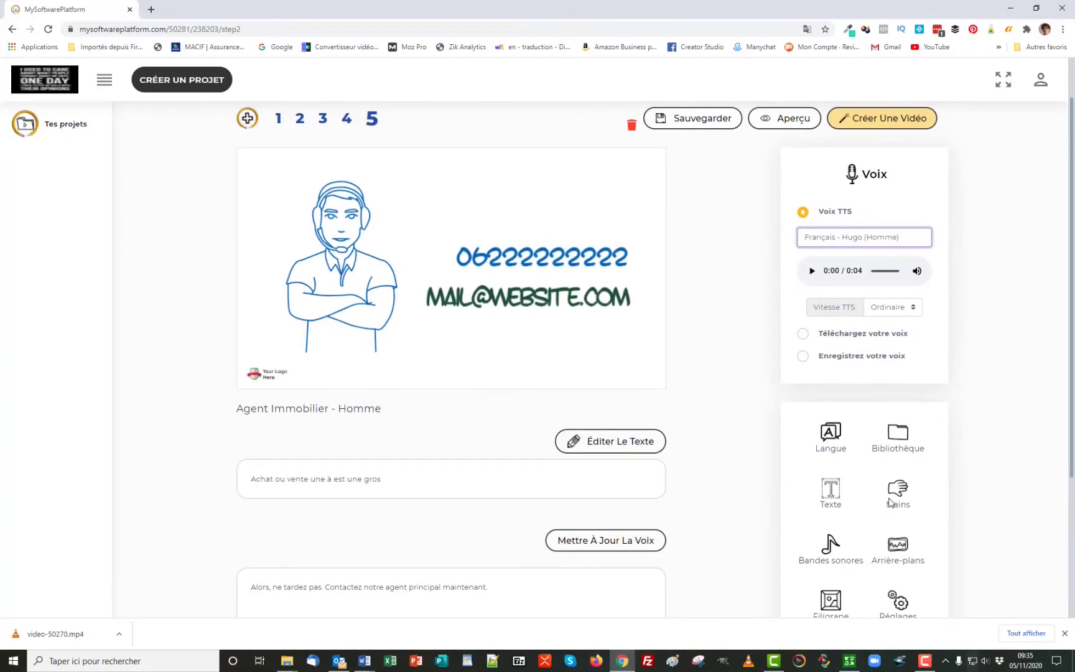
pyautogui.click(899, 492)
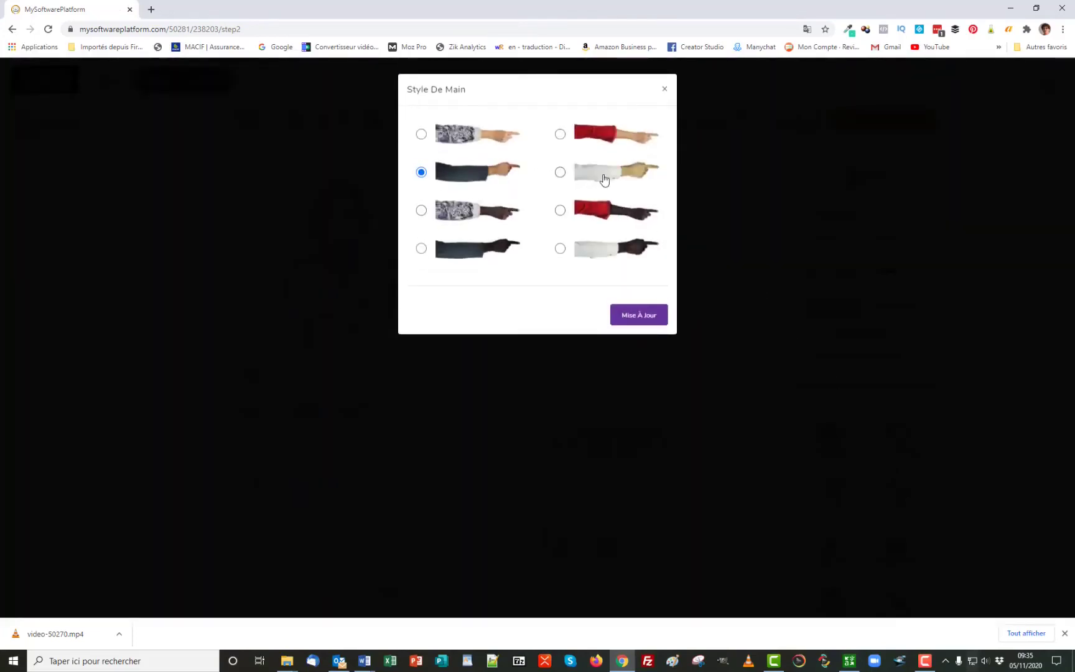
pyautogui.click(641, 317)
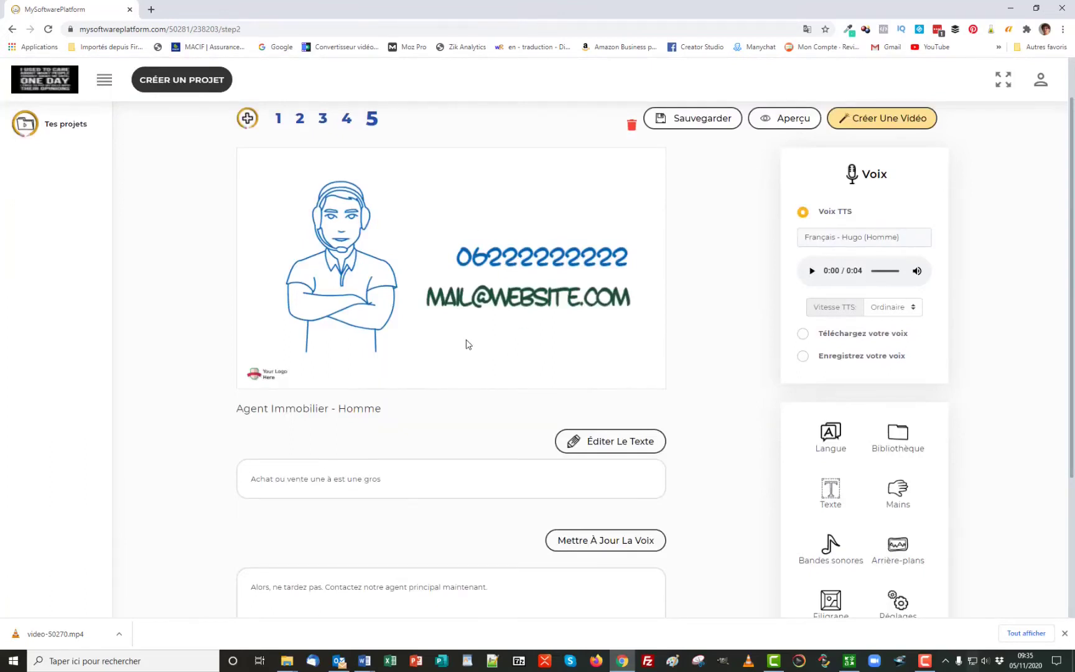
# Step: Remove the template's placeholder logo watermark and upload a custom logo image as the new watermark
pyautogui.scroll(-2, 468, 344)
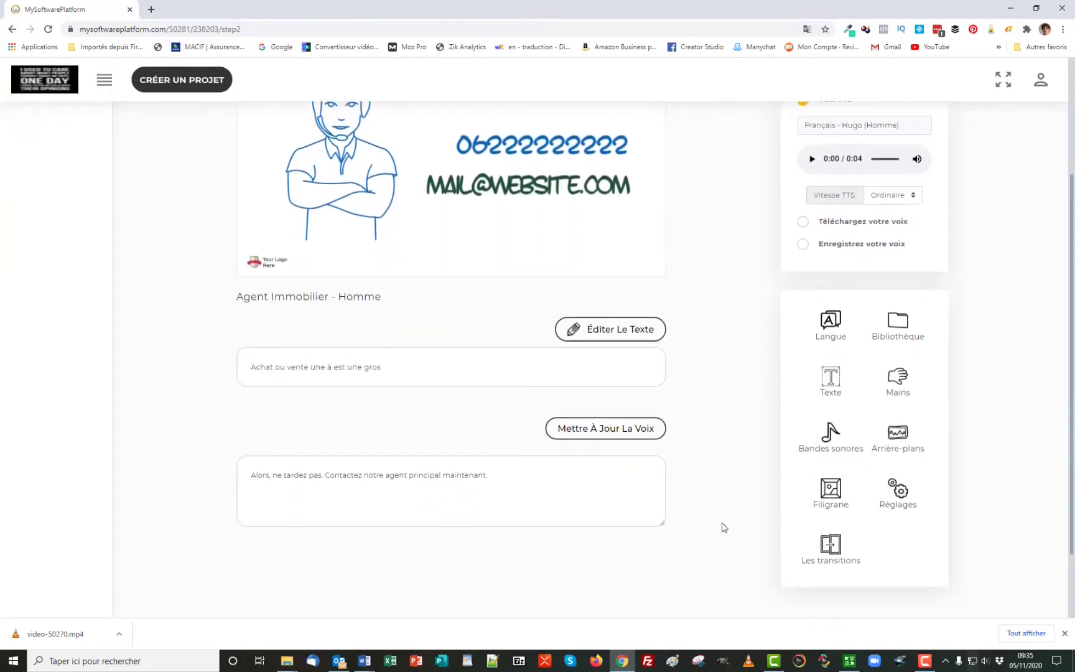
pyautogui.click(836, 493)
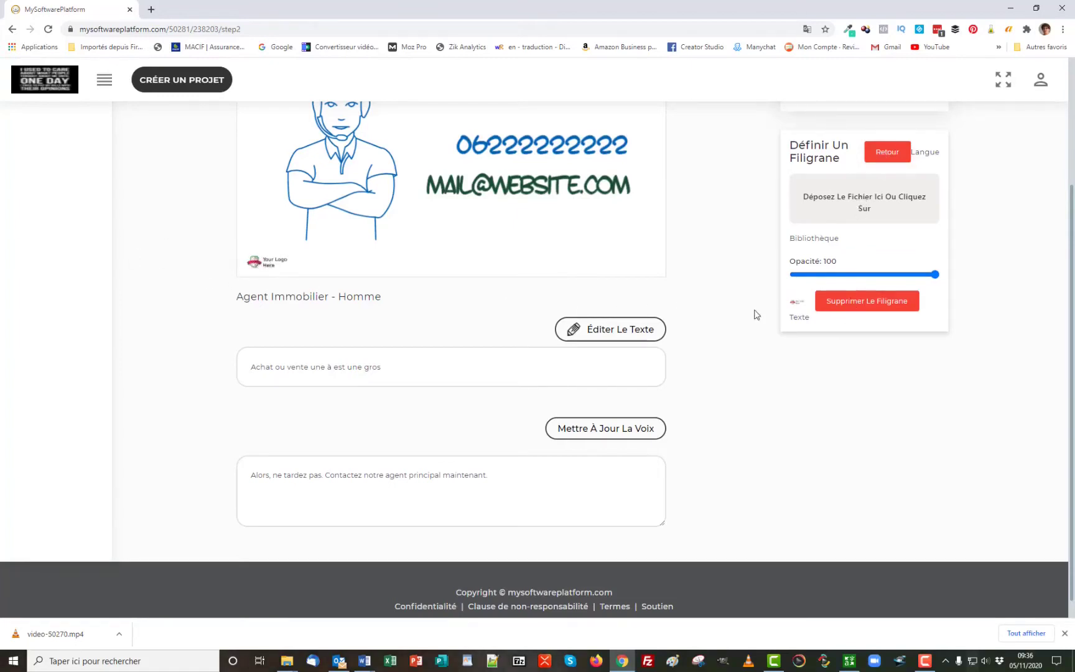
pyautogui.click(866, 304)
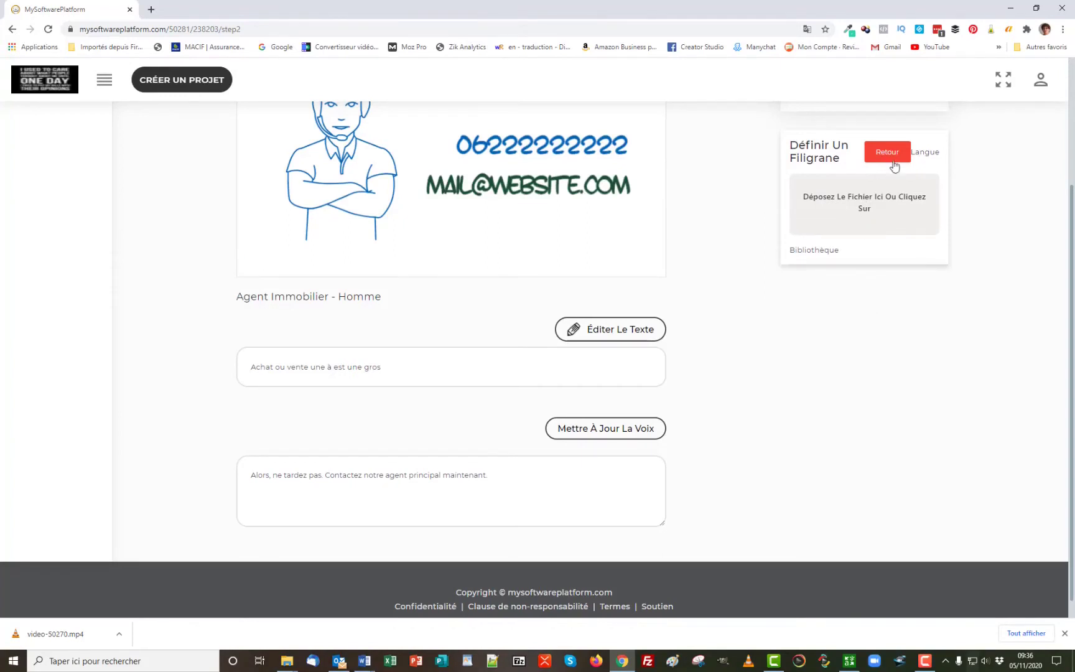
pyautogui.click(864, 194)
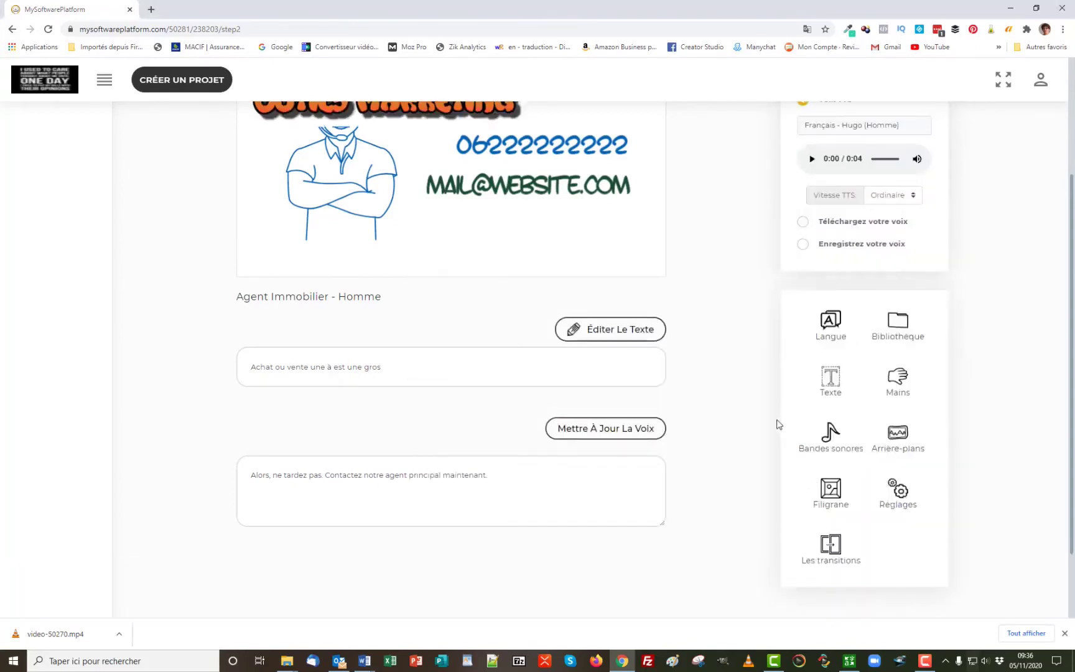
# Step: Shrink the logo watermark, move it into scene 5's lower-left corner, and reduce its opacity to about one fifth
pyautogui.scroll(2, 741, 417)
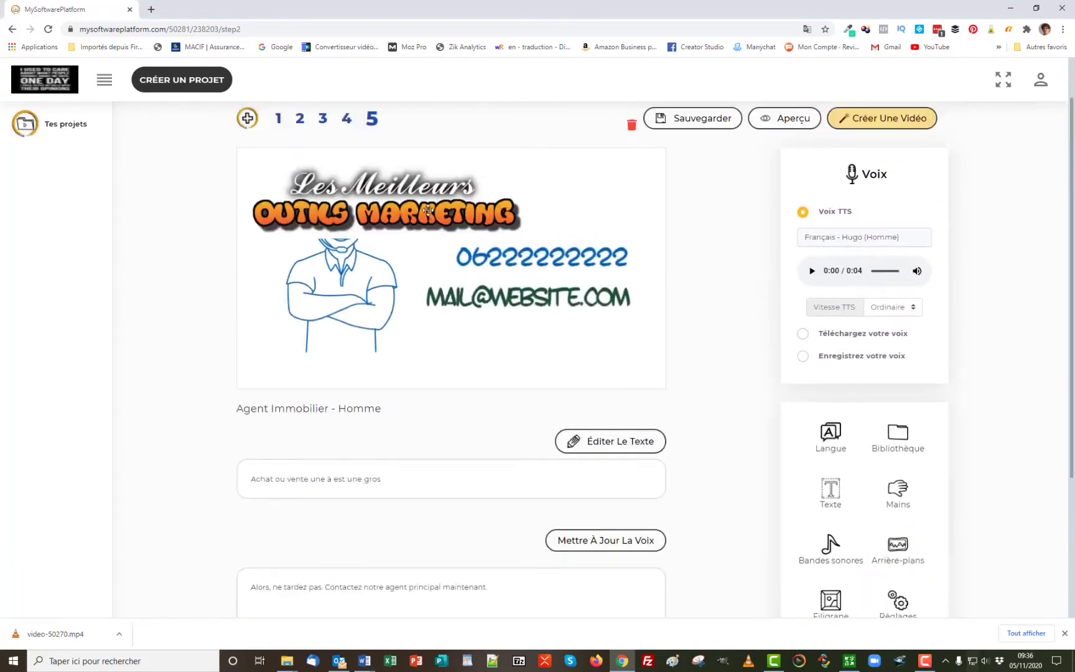
pyautogui.click(428, 211)
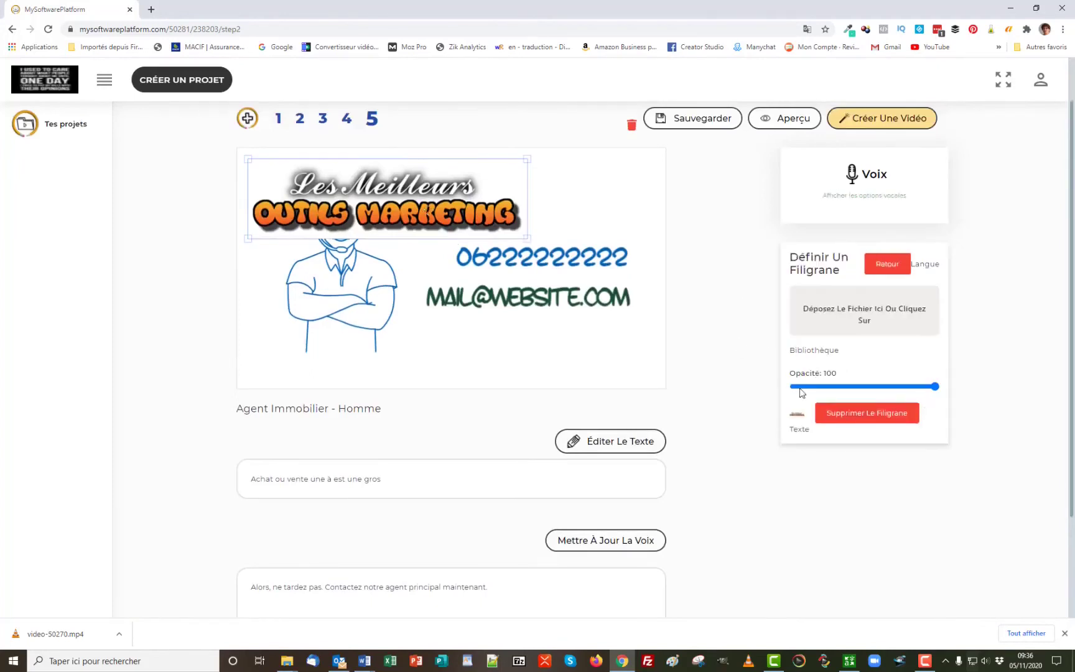
pyautogui.moveTo(935, 387); pyautogui.dragTo(817, 386)
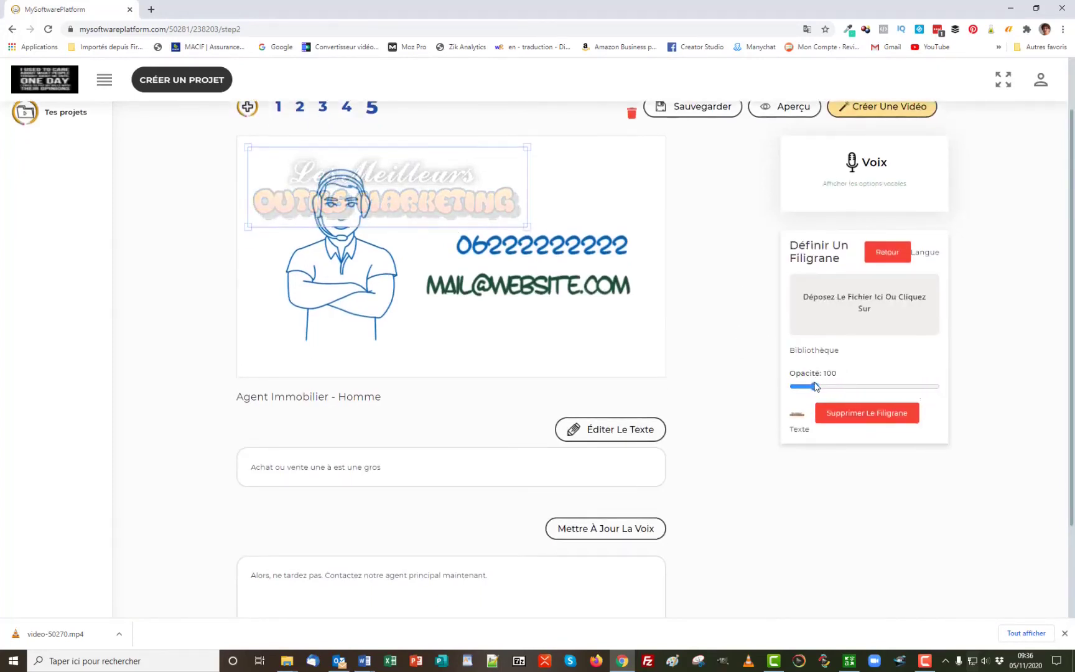
pyautogui.moveTo(807, 387); pyautogui.dragTo(803, 386)
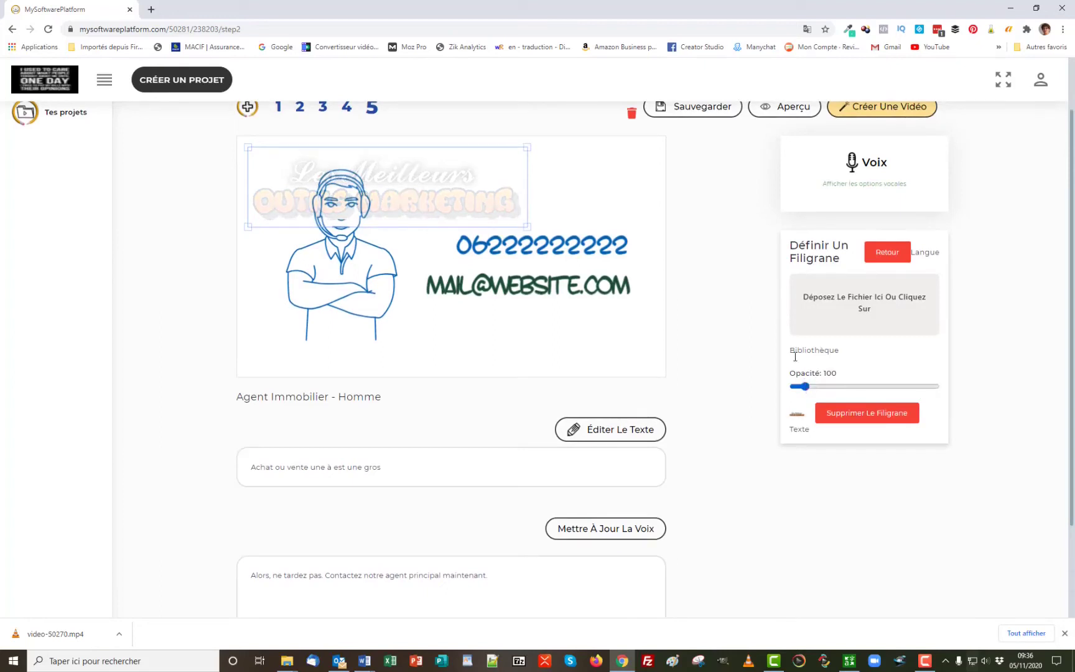
pyautogui.moveTo(520, 149); pyautogui.dragTo(268, 367)
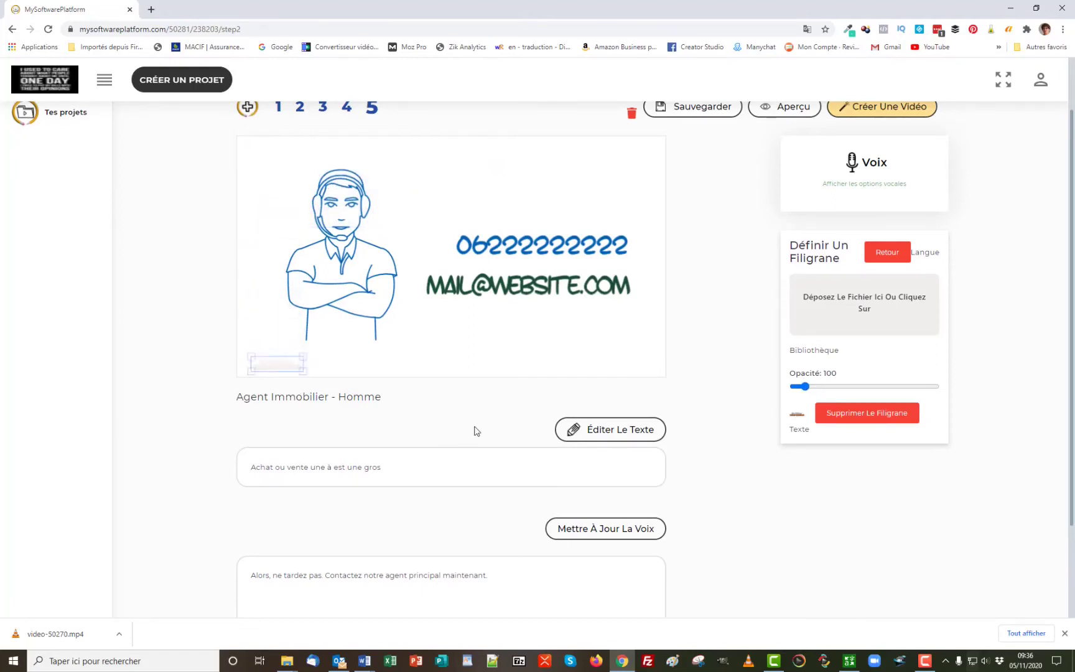
pyautogui.click(806, 387)
pyautogui.moveTo(816, 390); pyautogui.dragTo(818, 391)
pyautogui.scroll(1, 716, 295)
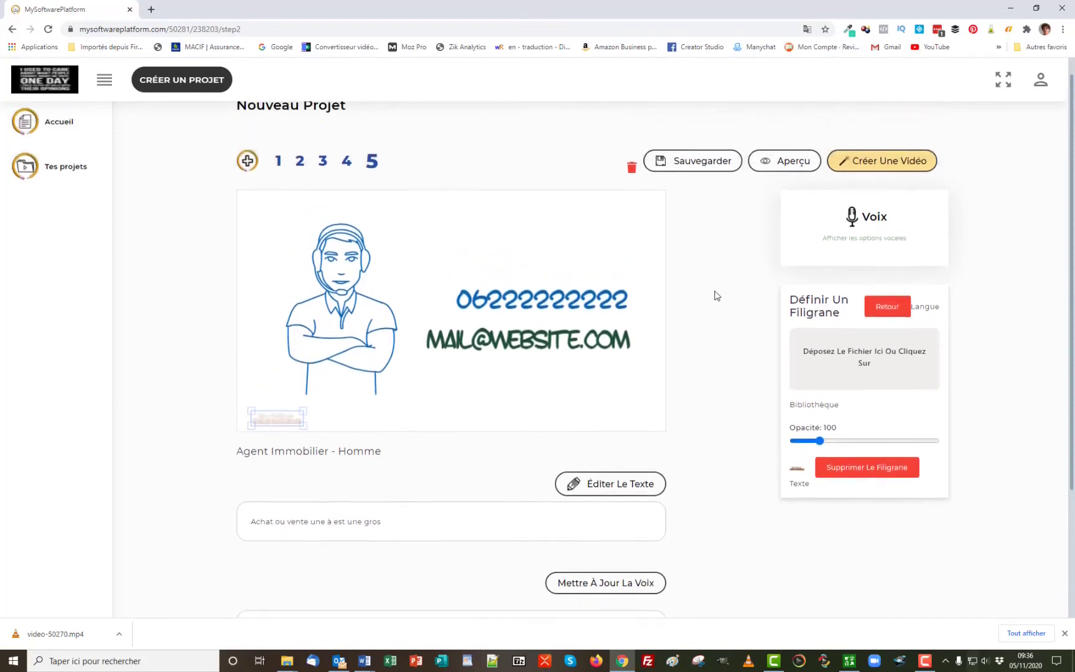
# Step: Save scene 5 and check the watermark on scenes 4 and 3
pyautogui.click(692, 177)
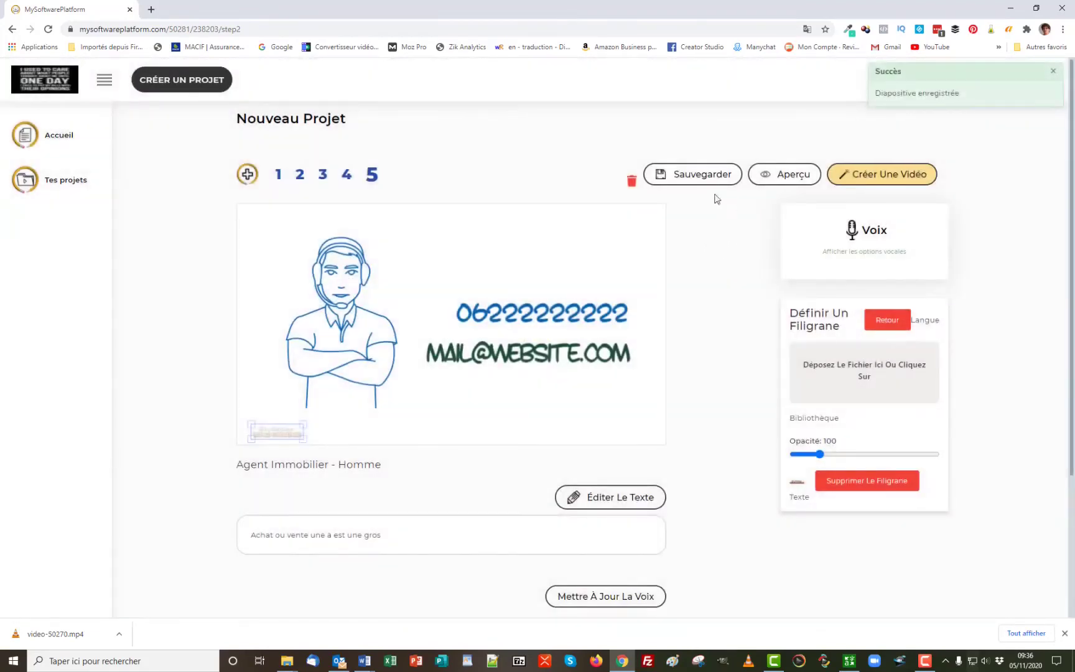
pyautogui.click(347, 175)
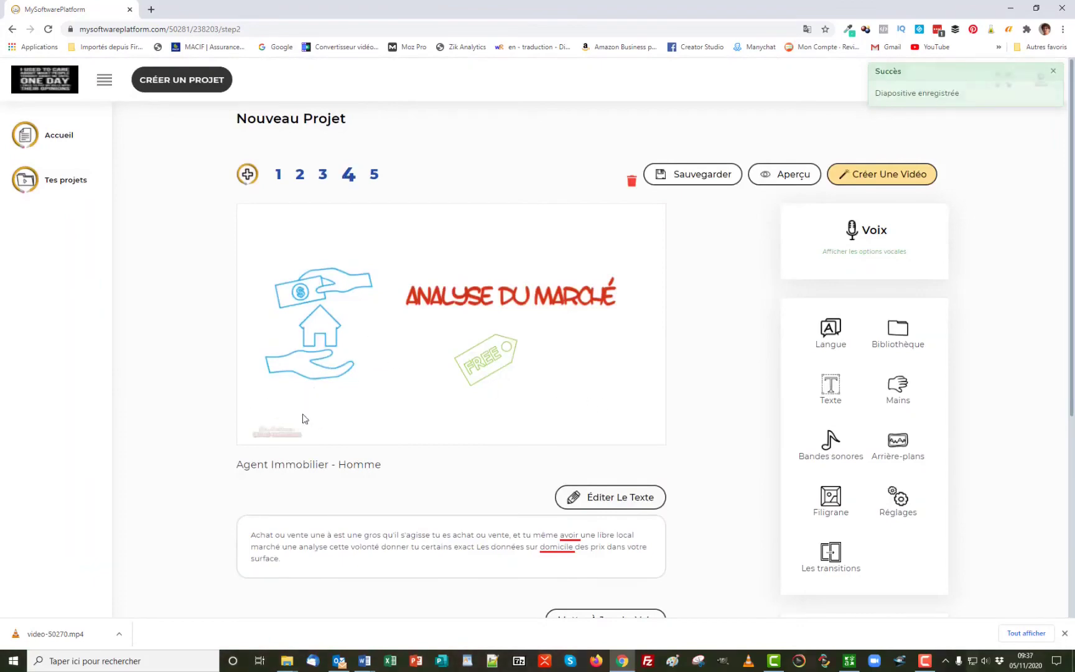
pyautogui.click(324, 176)
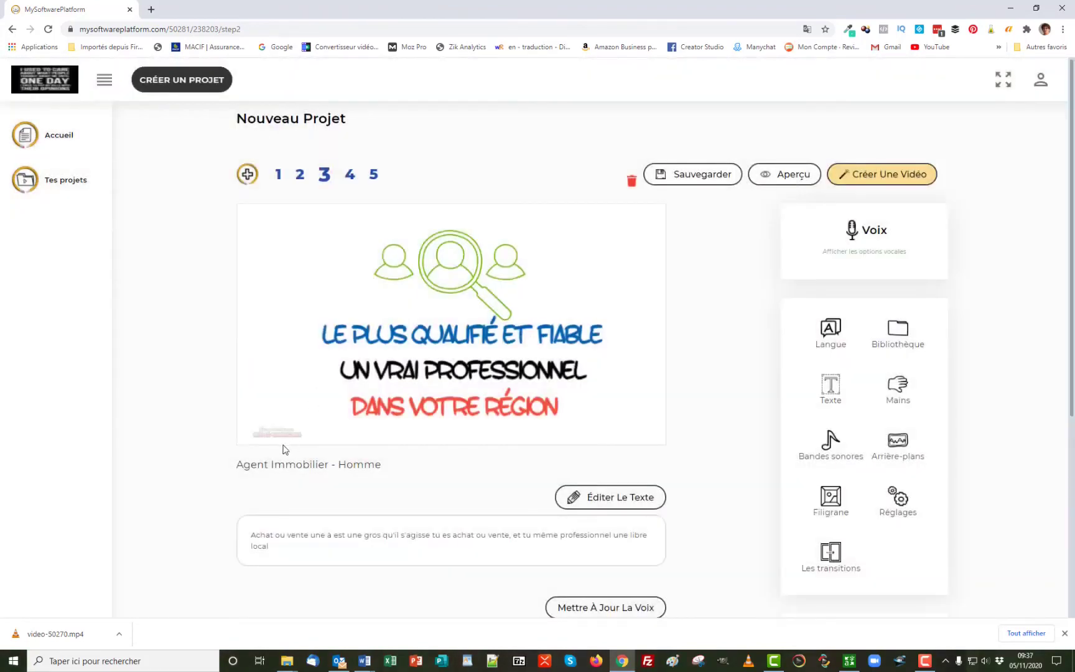
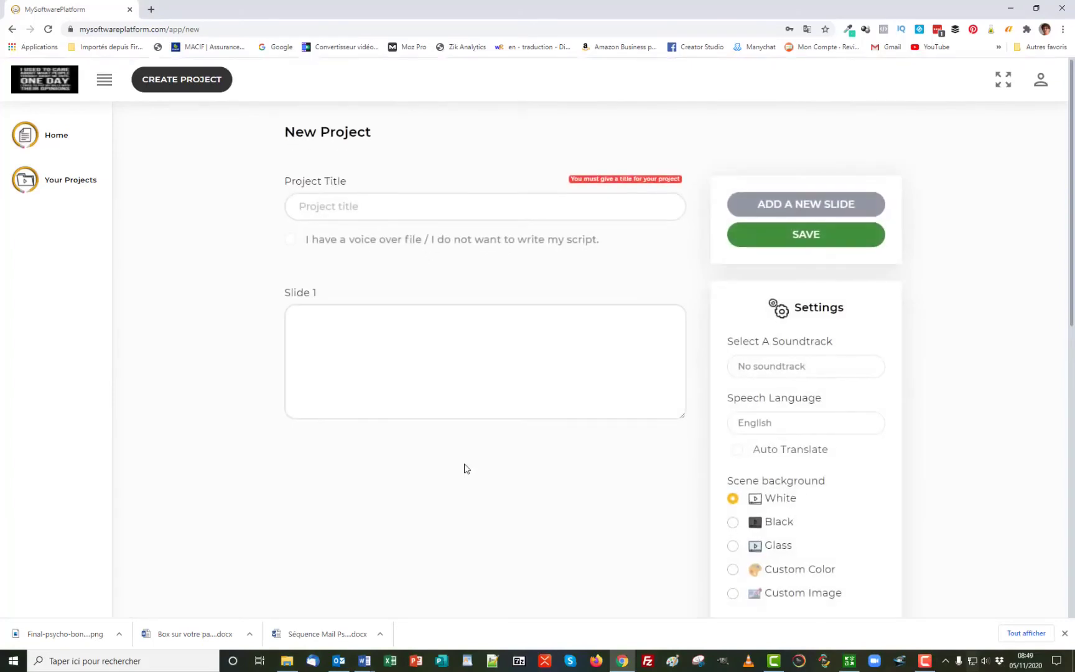
# Step: Title the new project "Psycho Underground 1" and choose the light-skinned hand with the red sleeve as hand style
pyautogui.click(329, 203)
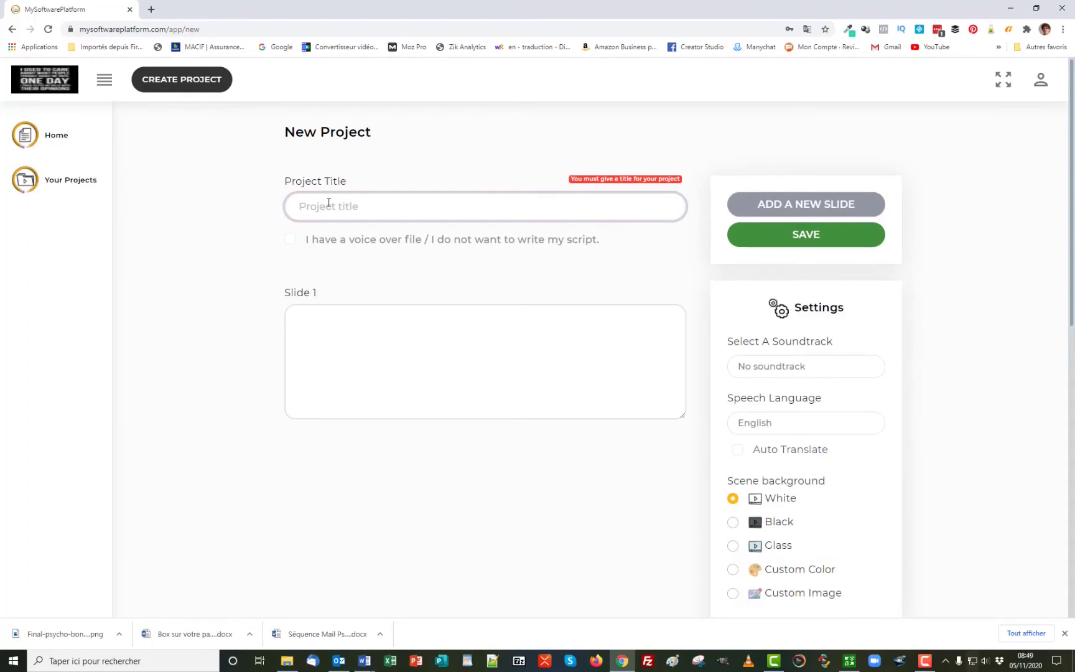
pyautogui.write('Psycho Underground 1')
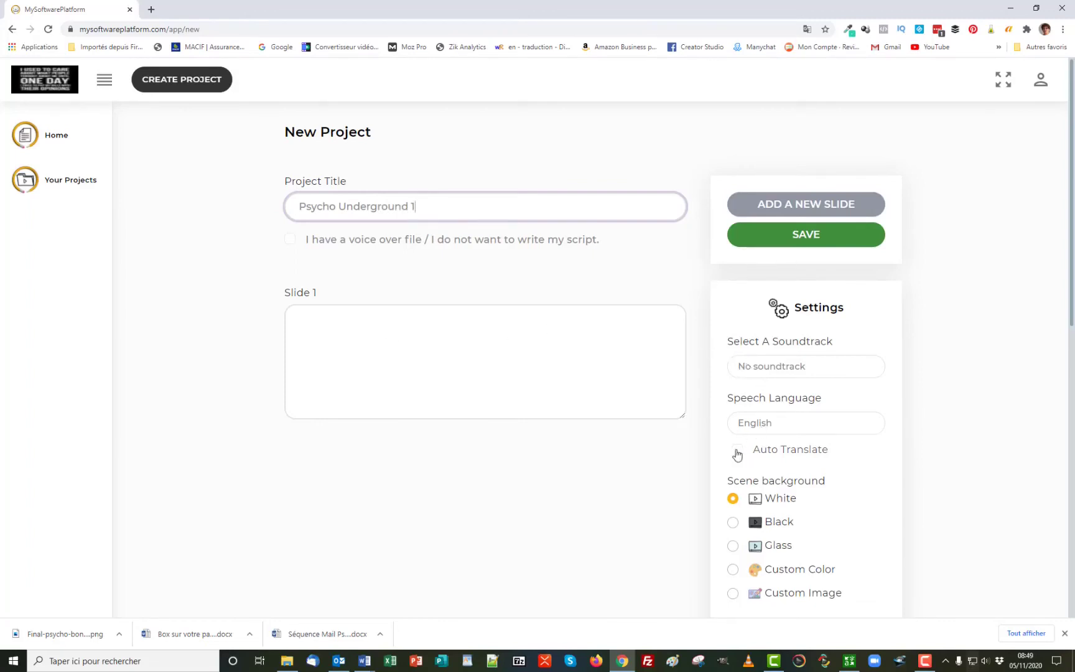
pyautogui.scroll(-2, 716, 435)
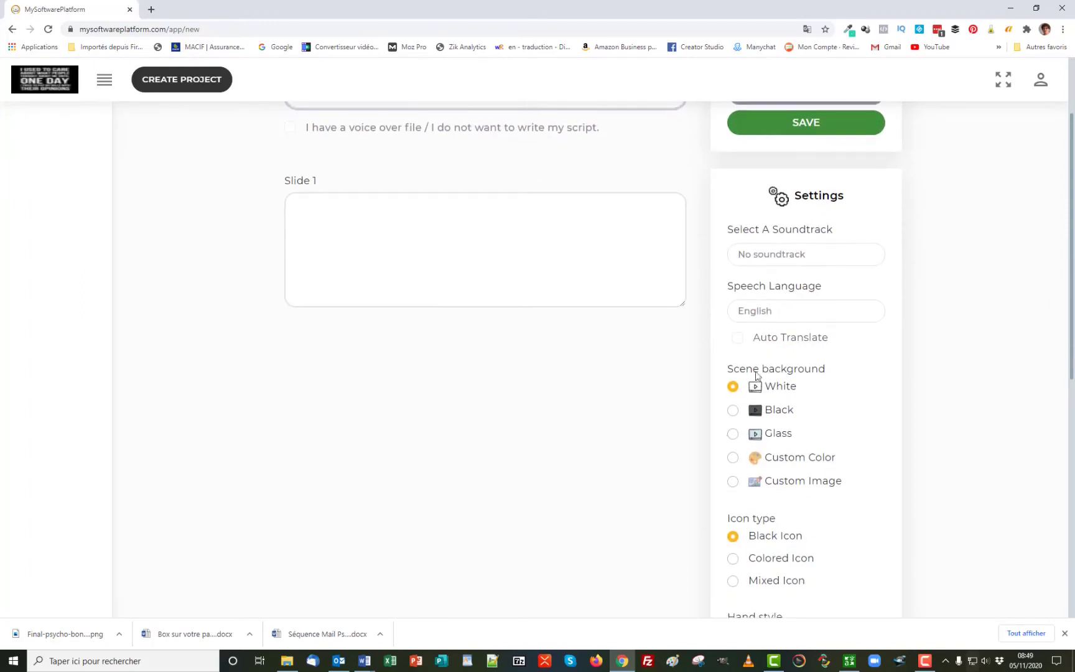
pyautogui.scroll(-3, 818, 402)
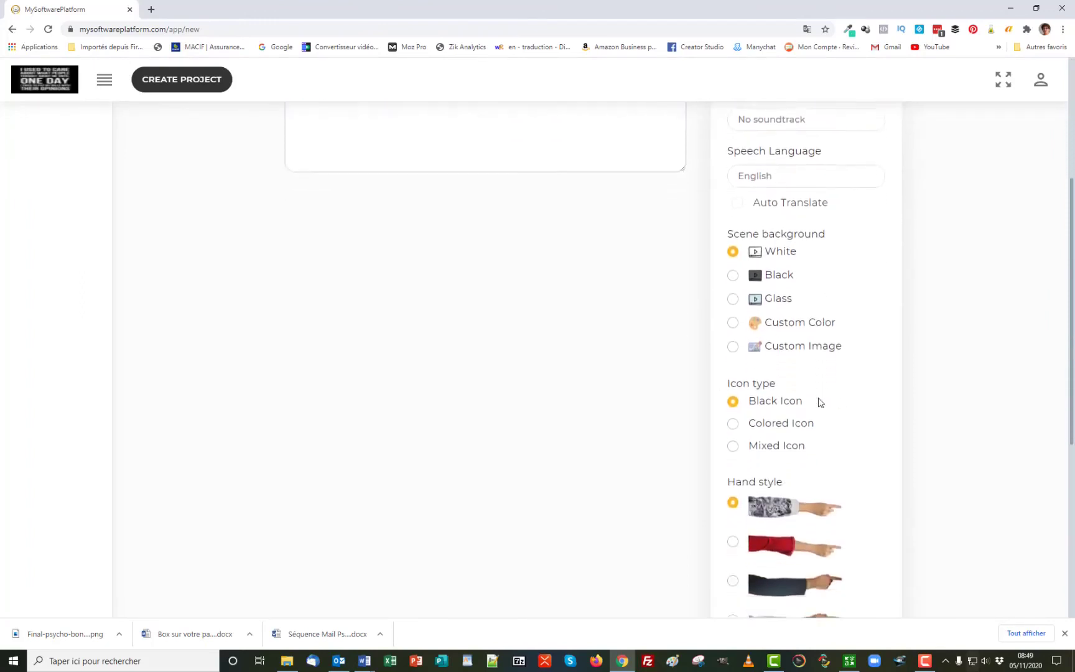
pyautogui.scroll(-3, 830, 427)
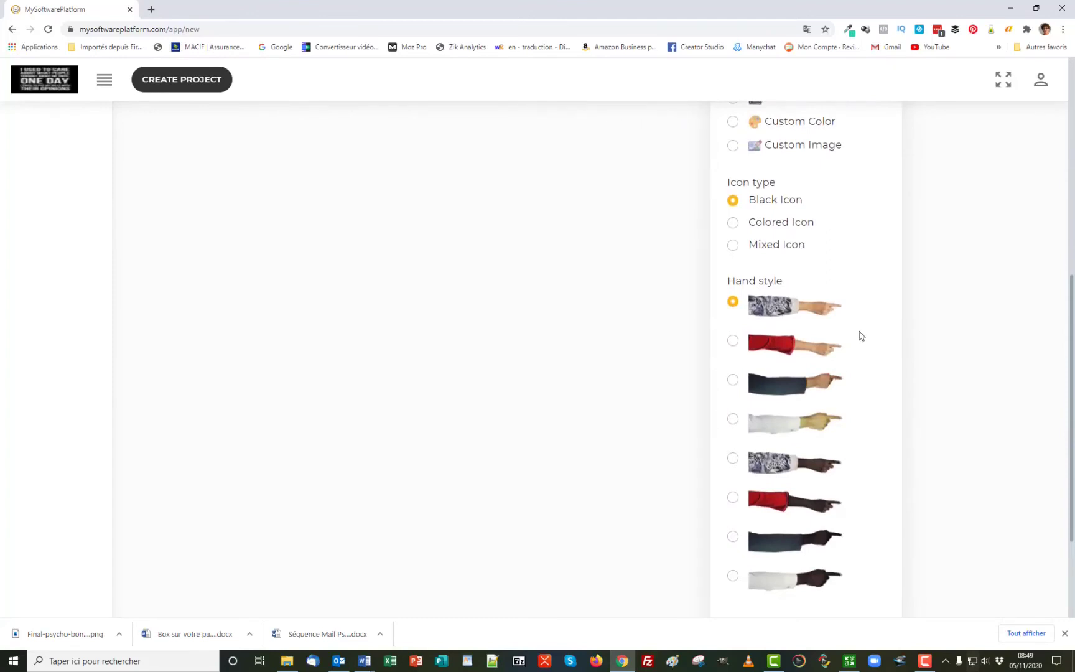
pyautogui.click(733, 340)
pyautogui.scroll(7, 219, 348)
# Step: Copy the Watergate script from the open Word document and paste it into slide 1 back in the browser
pyautogui.click(325, 329)
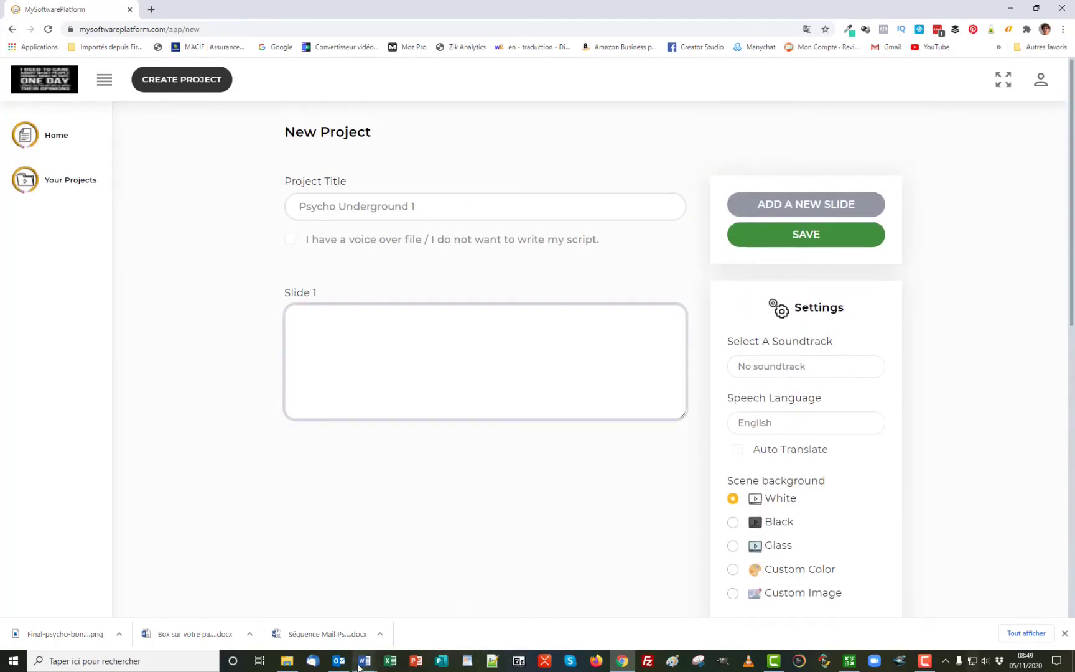
pyautogui.moveTo(367, 664)
pyautogui.click(422, 607)
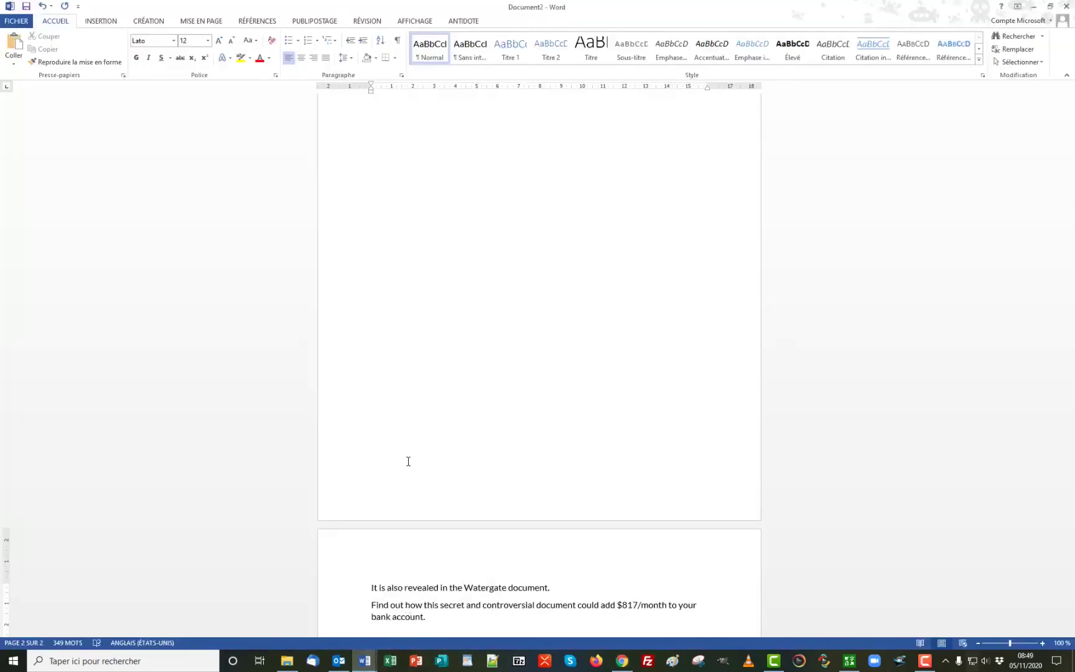
pyautogui.moveTo(373, 261); pyautogui.dragTo(442, 456)
pyautogui.hotkey('ctrl', 'c')
pyautogui.hotkey('alt', 'Tab')
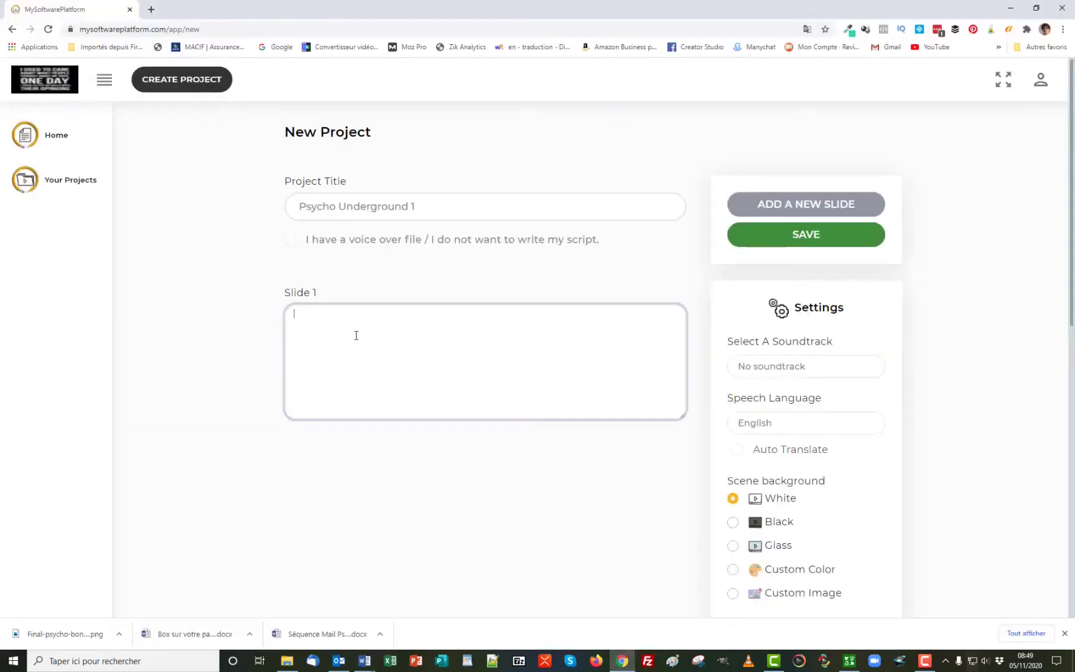
pyautogui.rightClick(356, 335)
pyautogui.click(394, 421)
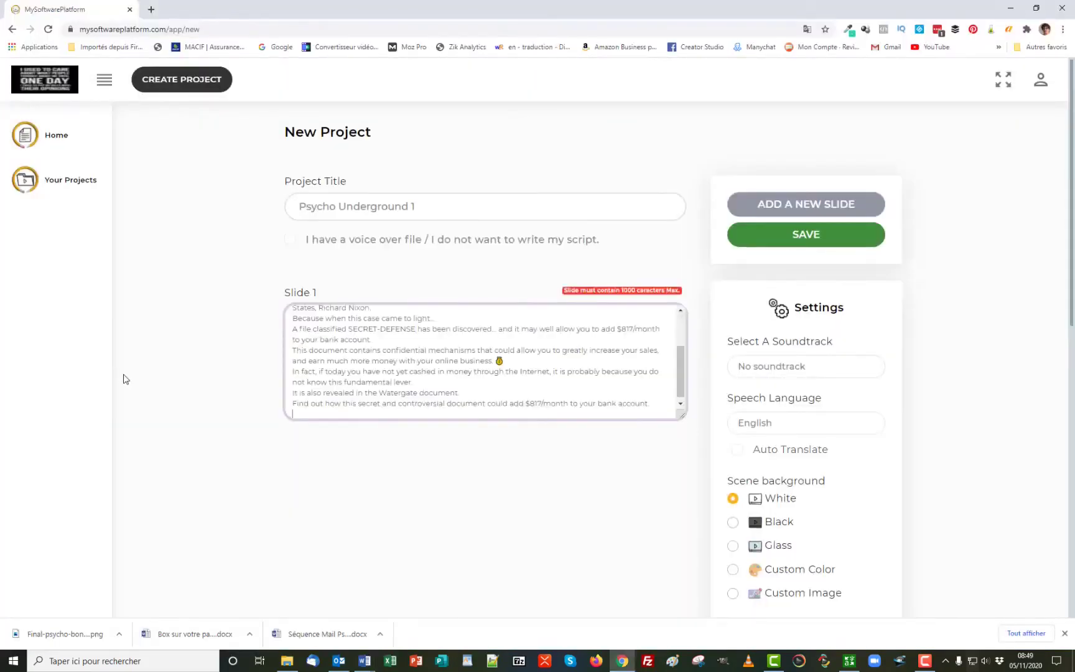
# Step: Cut everything from "To sum up..." to the end of the script out of slide 1
pyautogui.scroll(5, 322, 357)
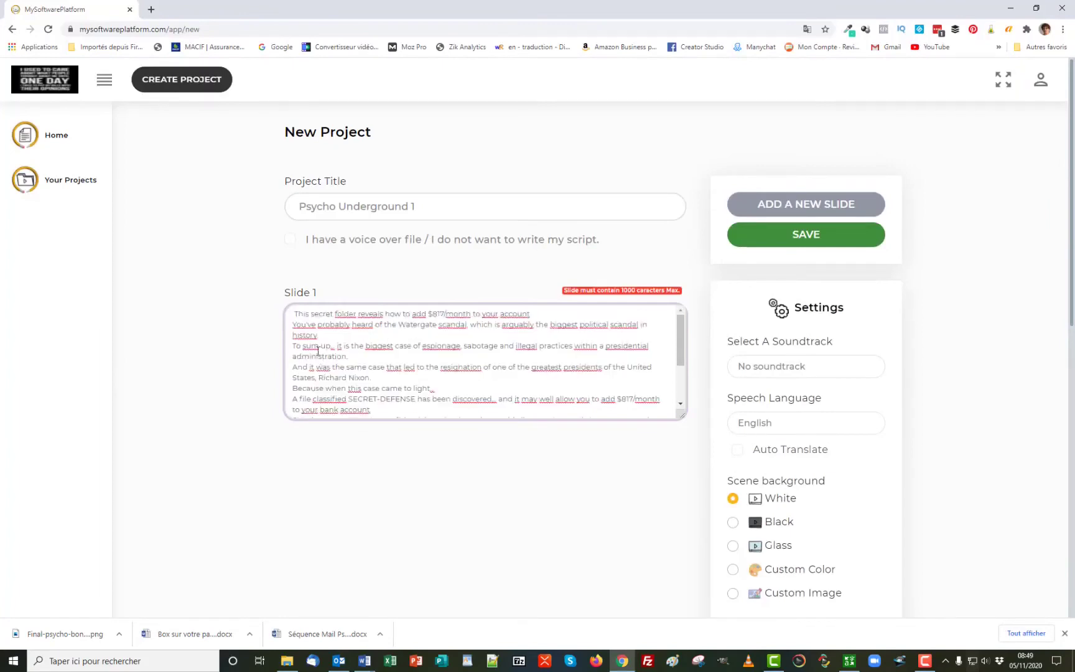
pyautogui.moveTo(291, 348); pyautogui.dragTo(447, 437)
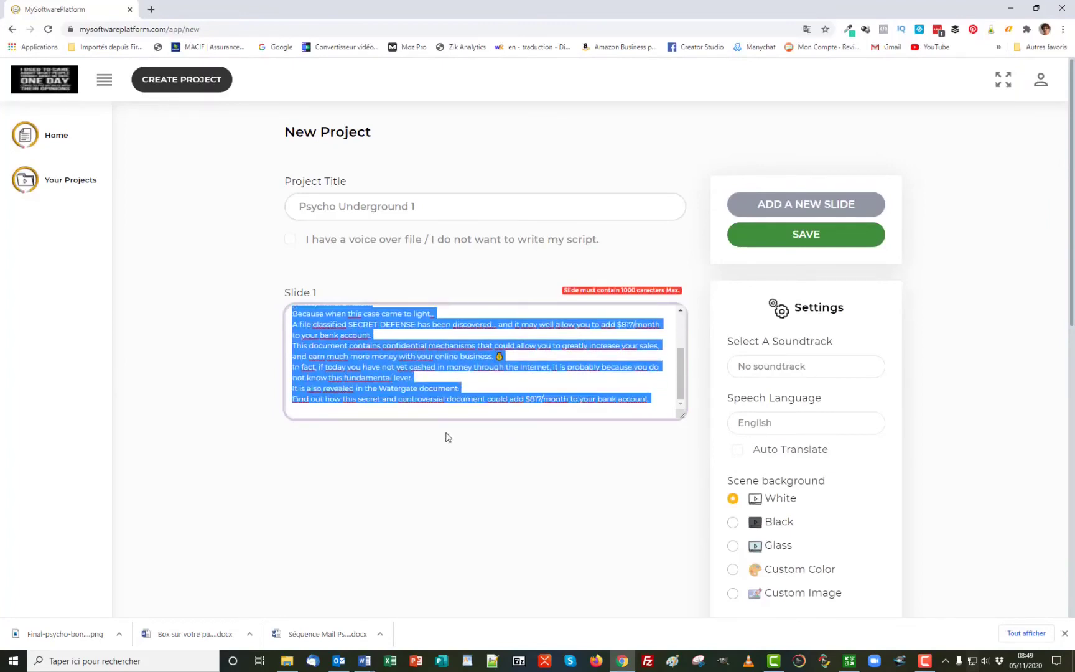
pyautogui.rightClick(371, 362)
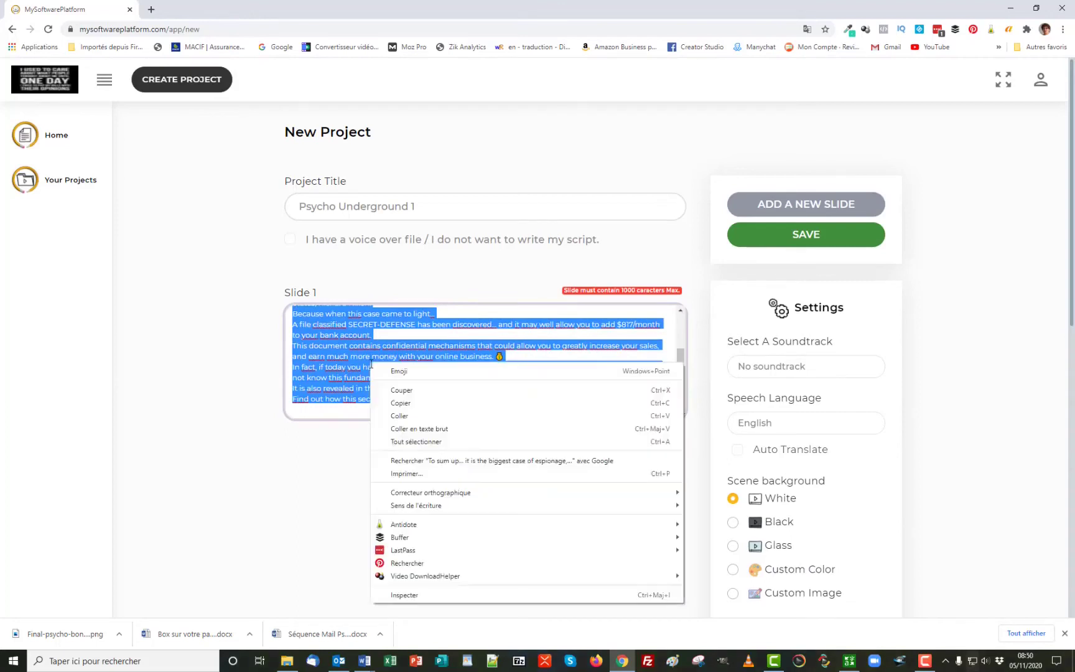
pyautogui.click(404, 392)
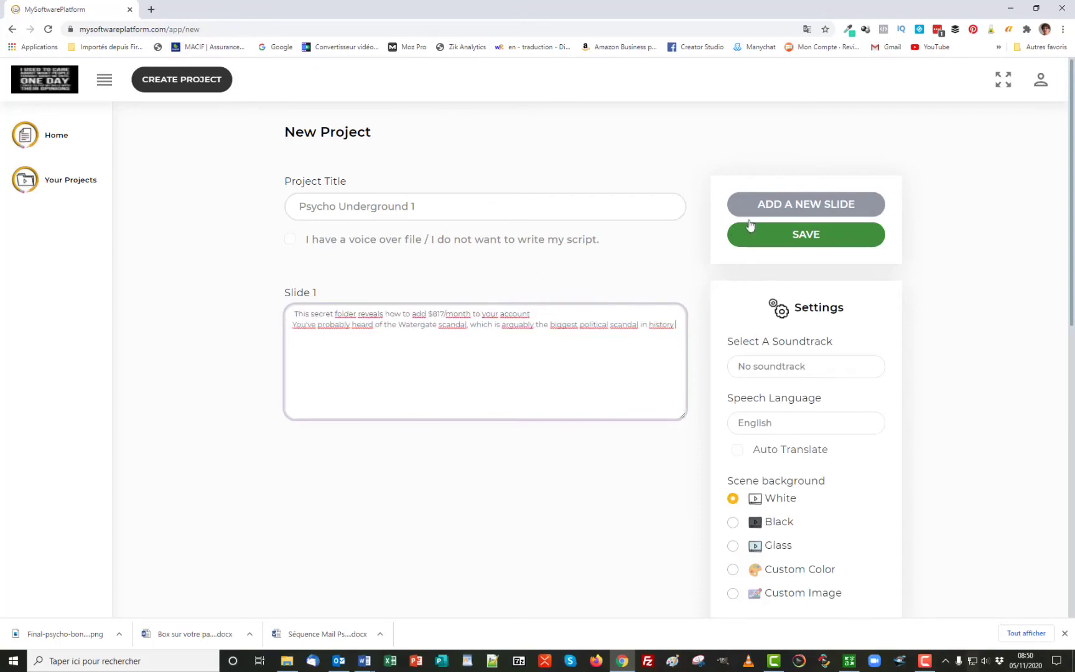
# Step: Add slide 2, paste the cut script into it, and cut out everything from "And it was the same case" onward
pyautogui.click(807, 207)
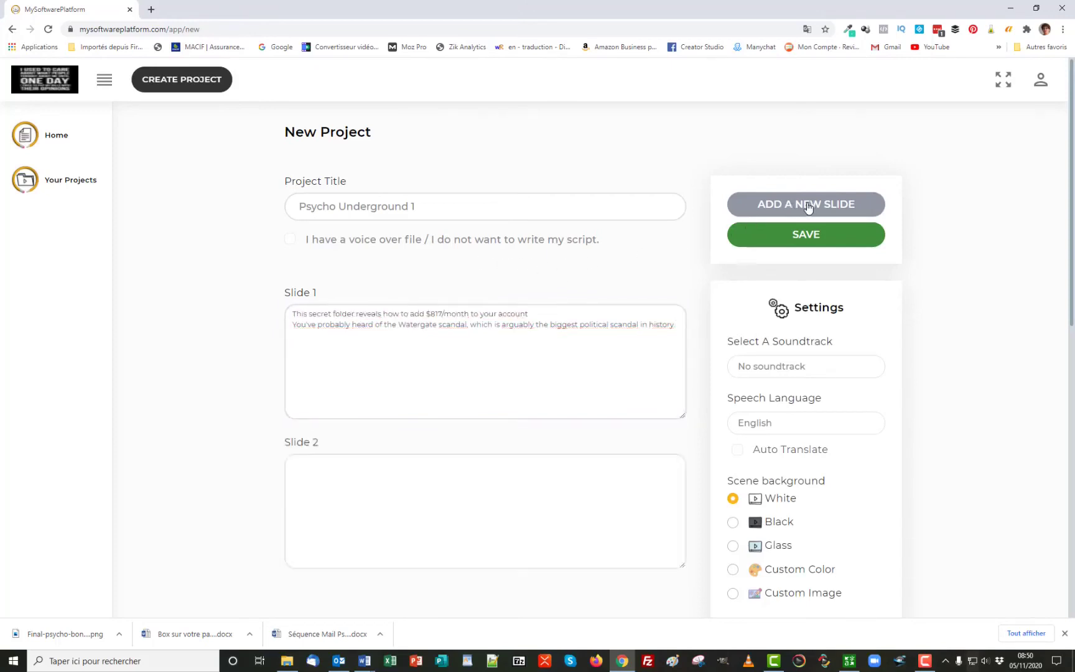
pyautogui.rightClick(321, 458)
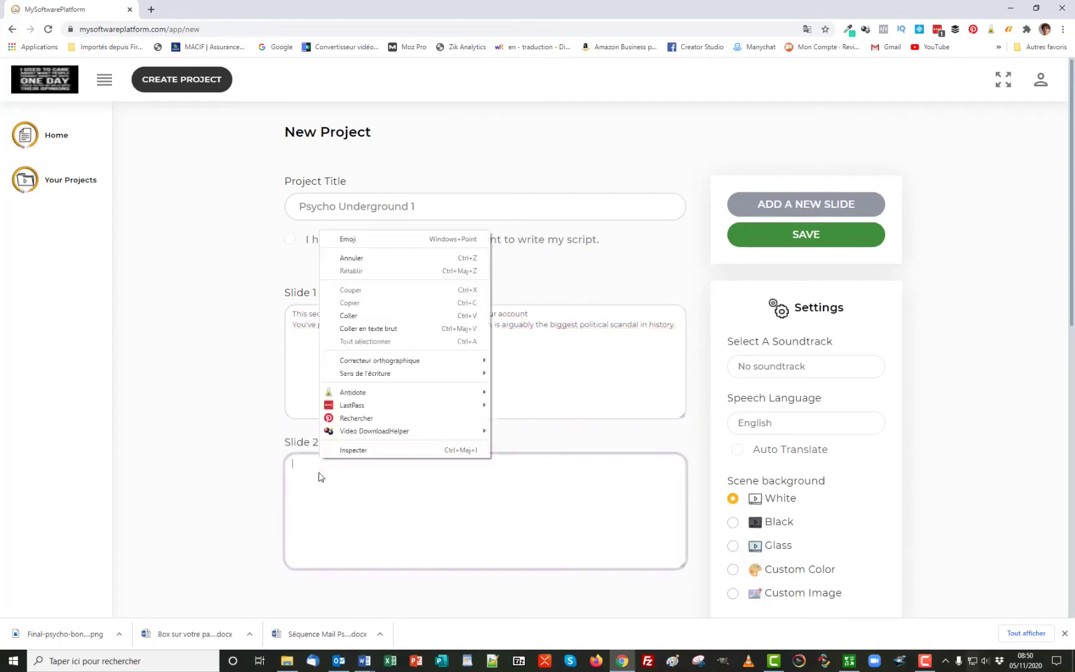
pyautogui.click(358, 312)
pyautogui.scroll(2, 375, 498)
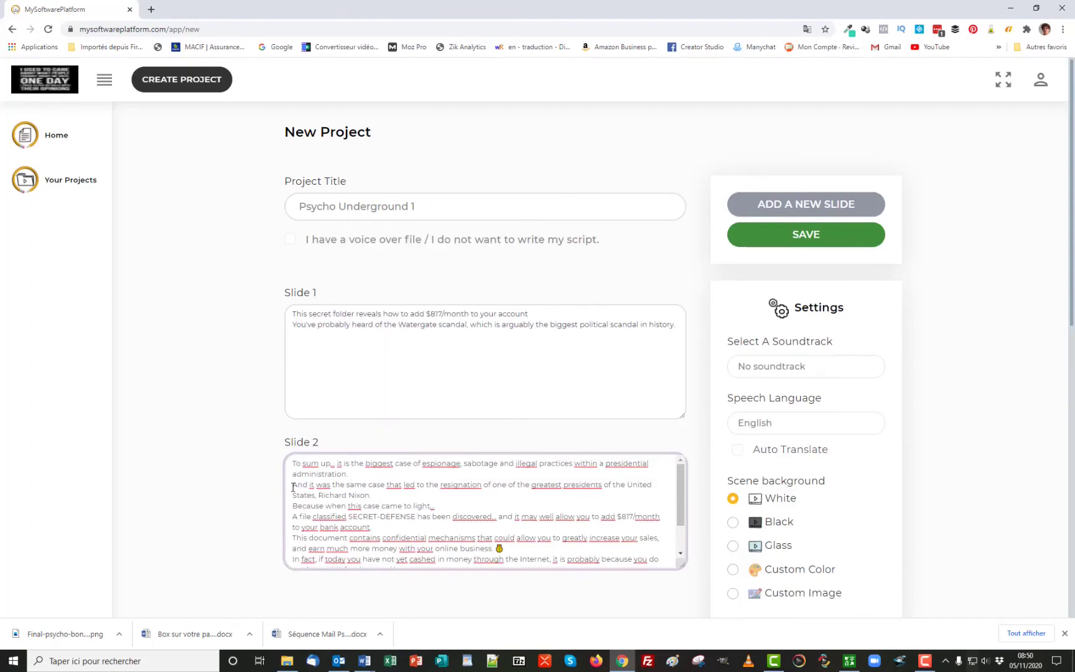
pyautogui.moveTo(293, 489); pyautogui.dragTo(518, 606)
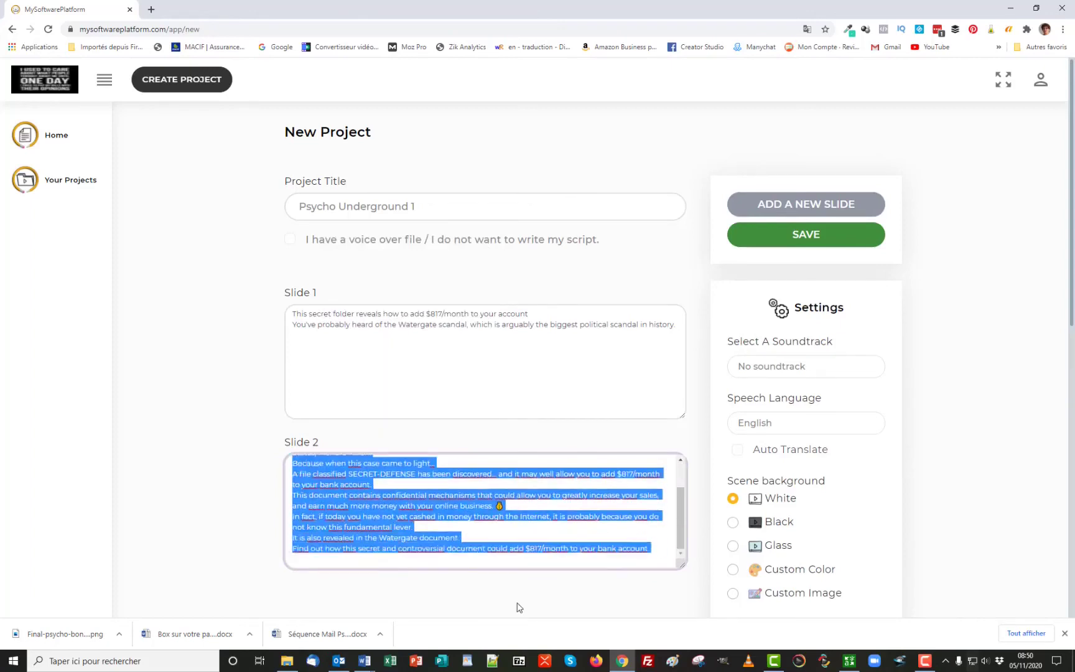
pyautogui.rightClick(311, 513)
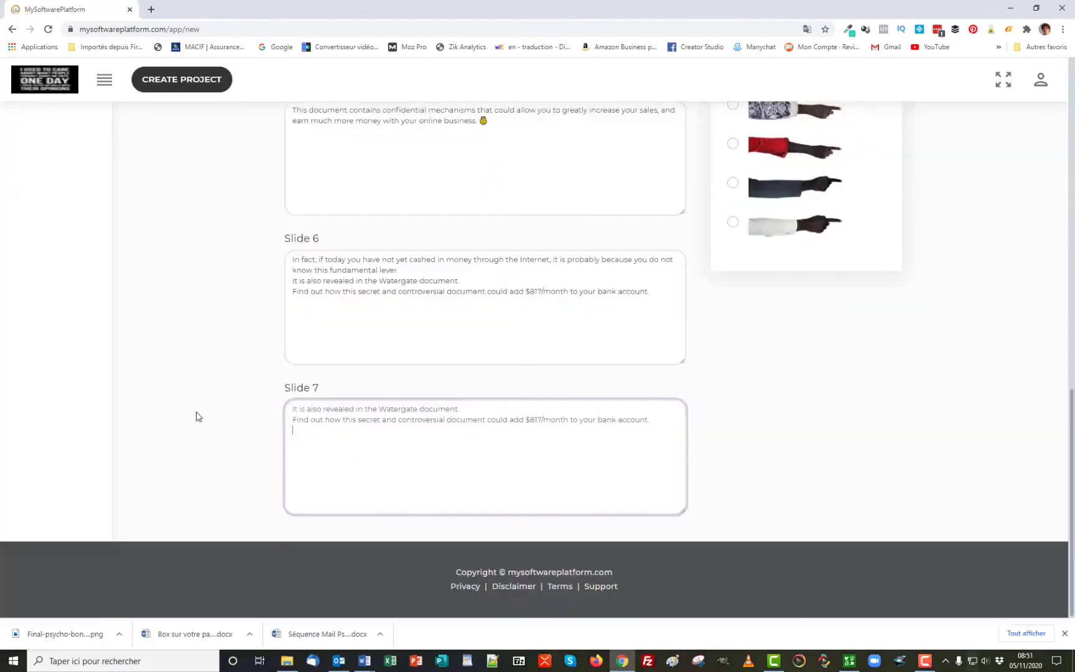
# Step: Toggle Auto Translate on and back off, and save the project to generate its scenes
pyautogui.scroll(12, 818, 437)
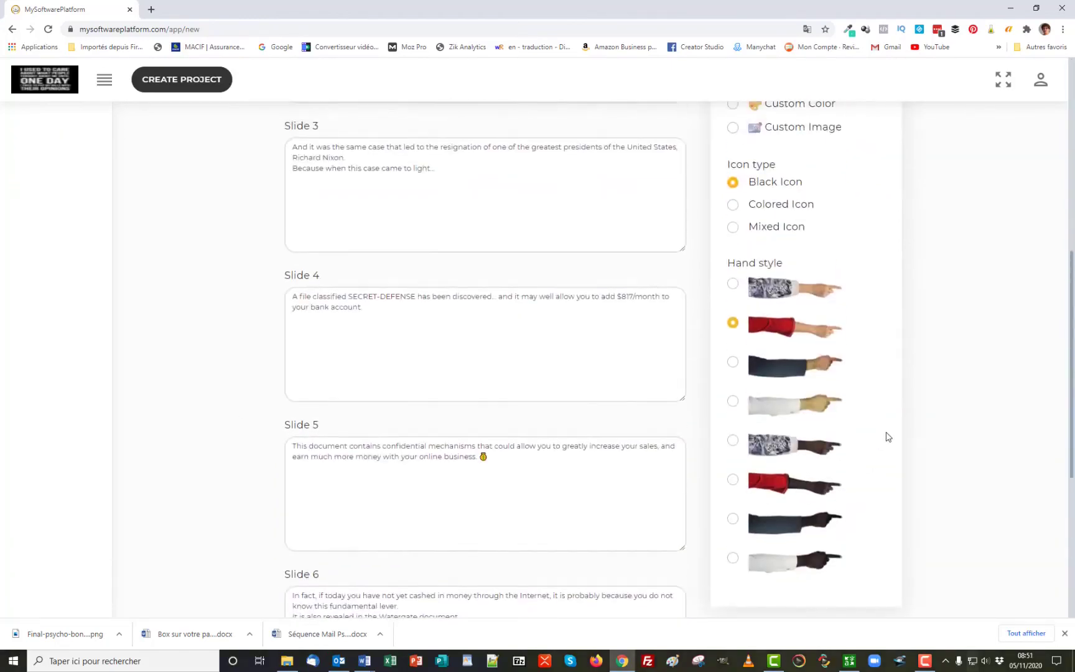
pyautogui.scroll(1, 889, 435)
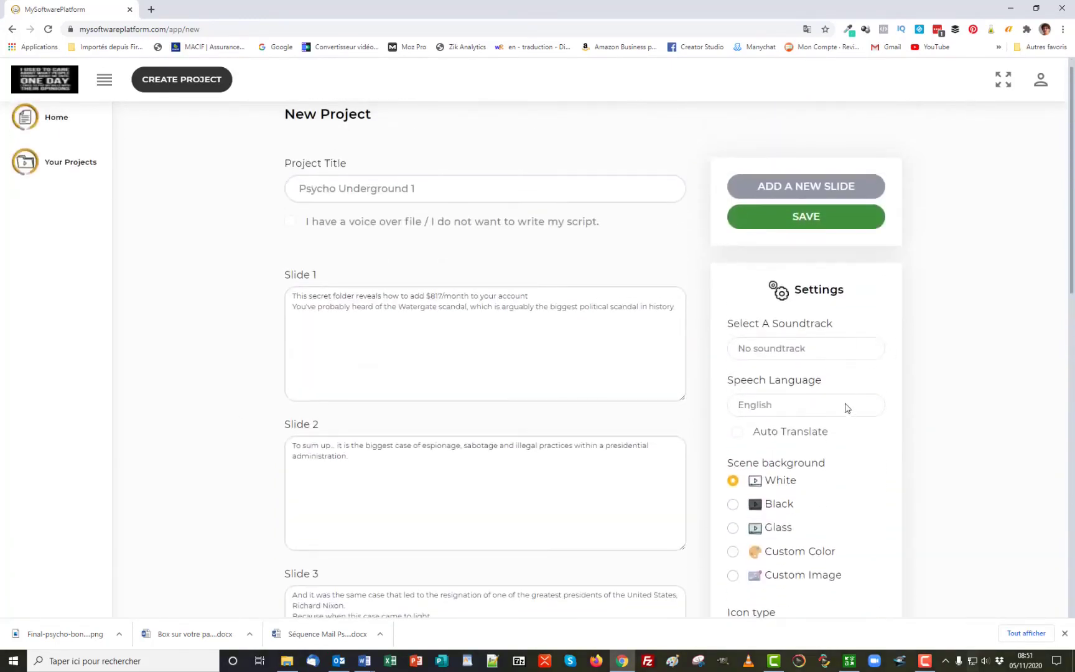
pyautogui.click(737, 435)
pyautogui.click(738, 435)
pyautogui.click(804, 217)
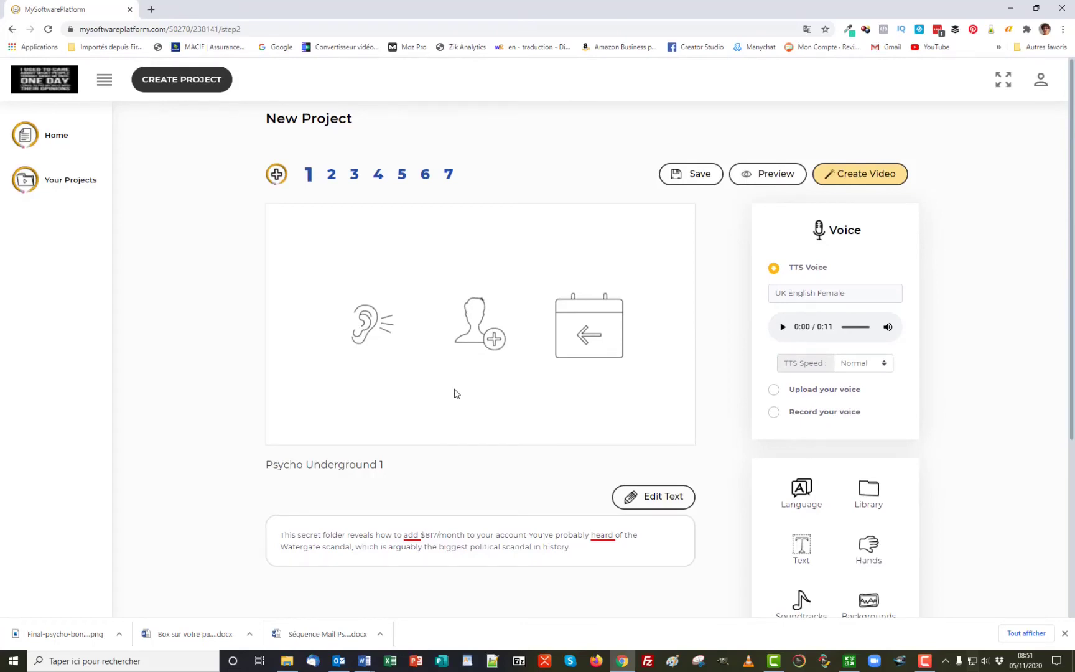
# Step: Look over scene 1's generated icons and voice options, and play the preview of the video from slide 1
pyautogui.scroll(-1, 454, 393)
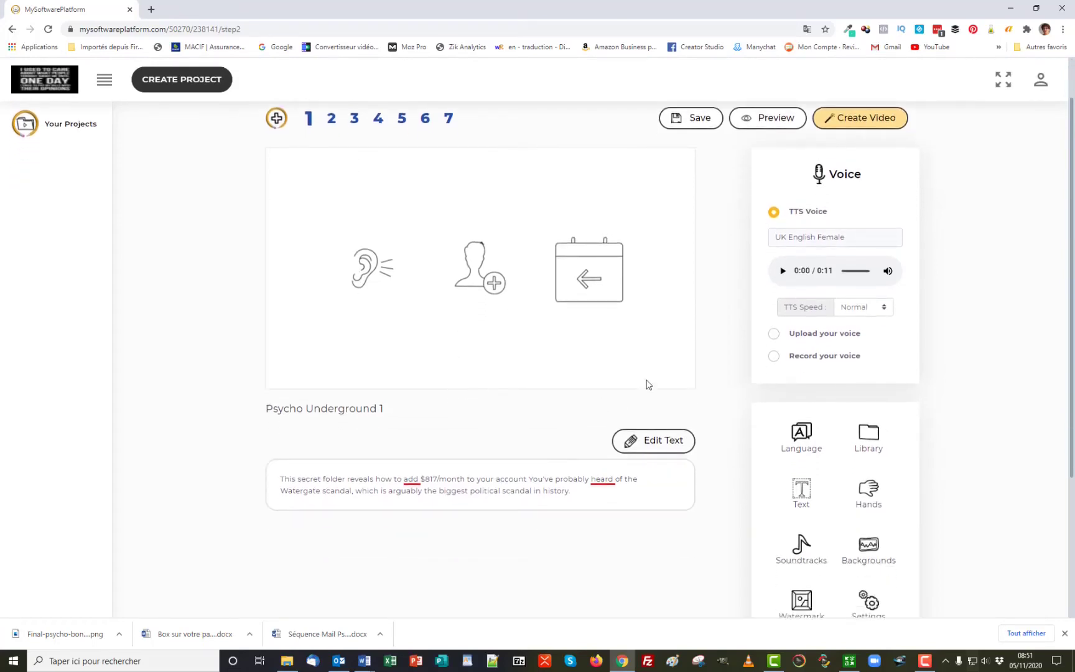
pyautogui.scroll(1, 585, 371)
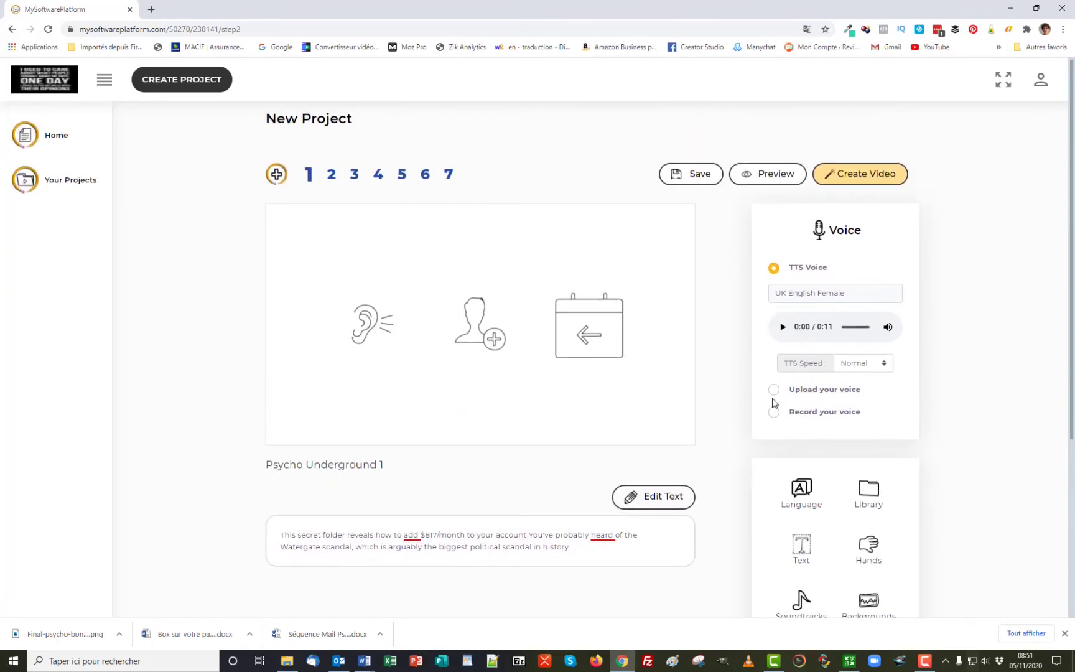
pyautogui.scroll(-2, 765, 404)
pyautogui.scroll(2, 764, 399)
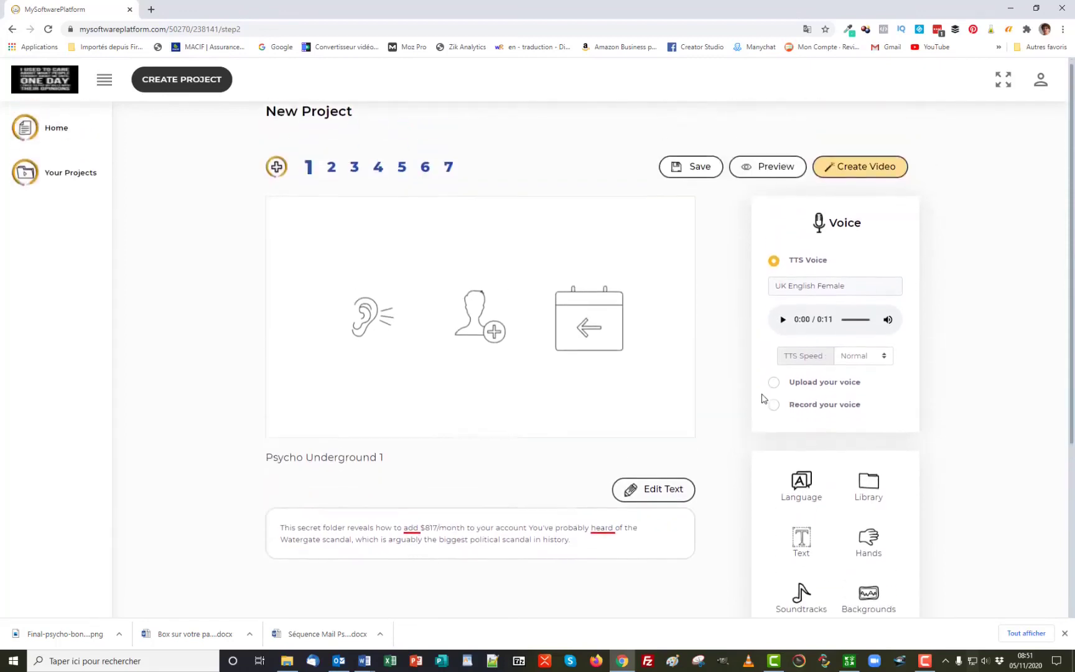
pyautogui.click(765, 176)
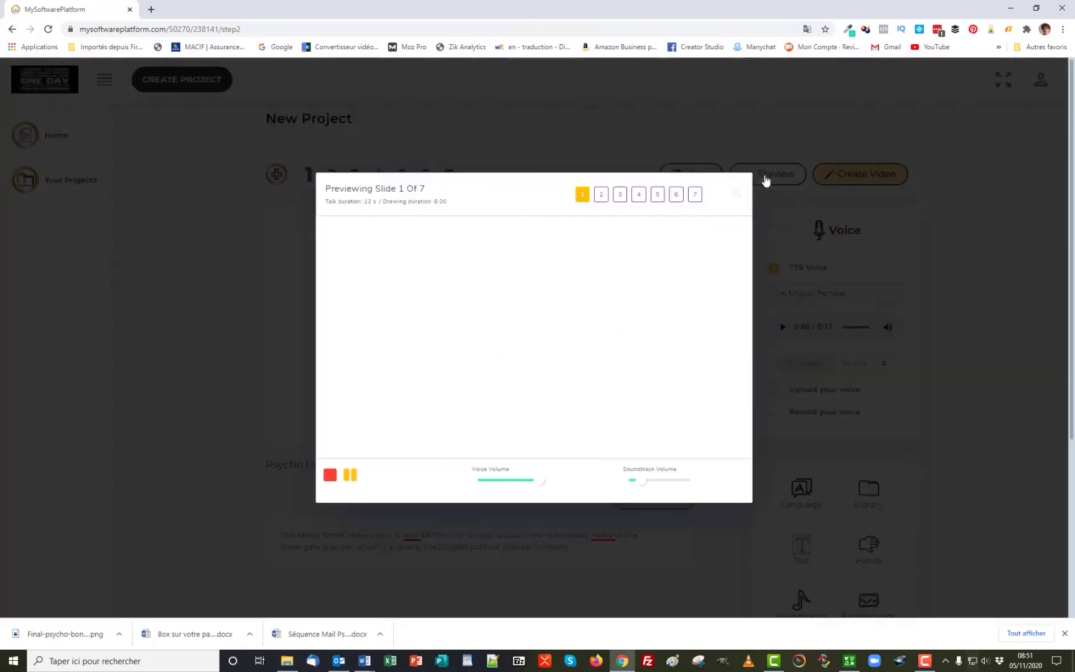
# Step: Set the project's speech language to French and play slide 1's French voice track
pyautogui.click(774, 270)
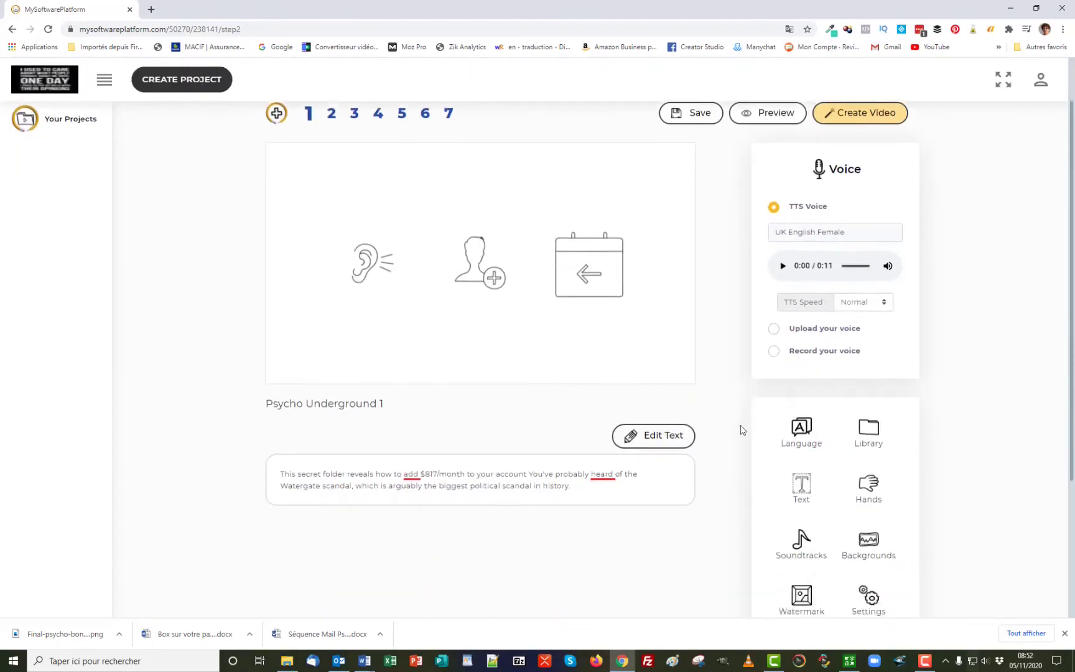
pyautogui.scroll(-2, 740, 429)
pyautogui.click(800, 381)
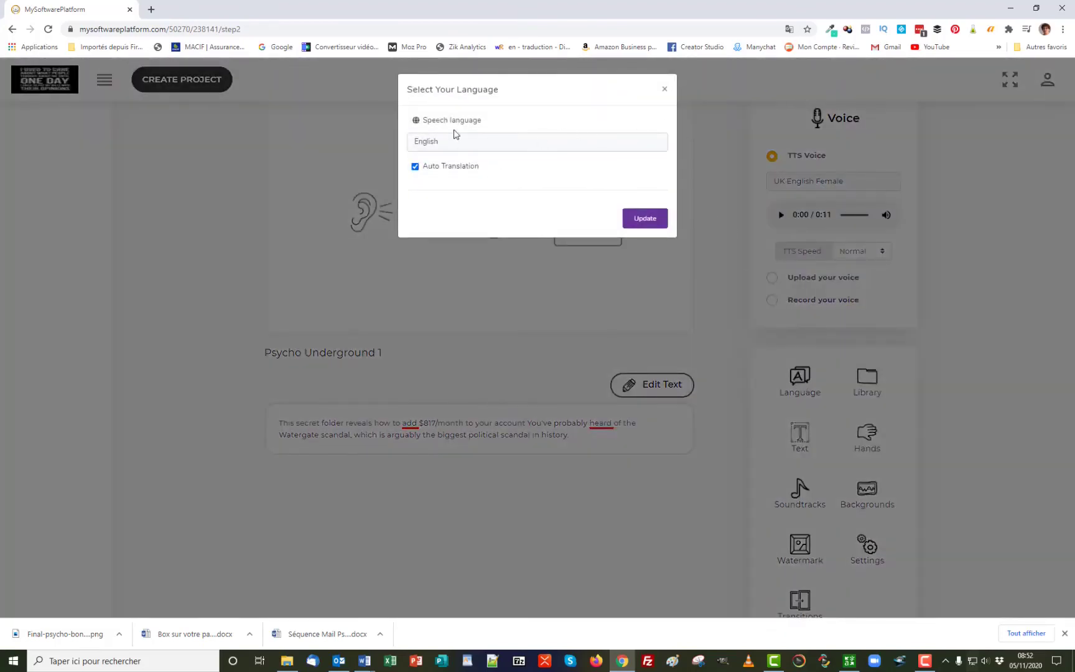
pyautogui.click(450, 144)
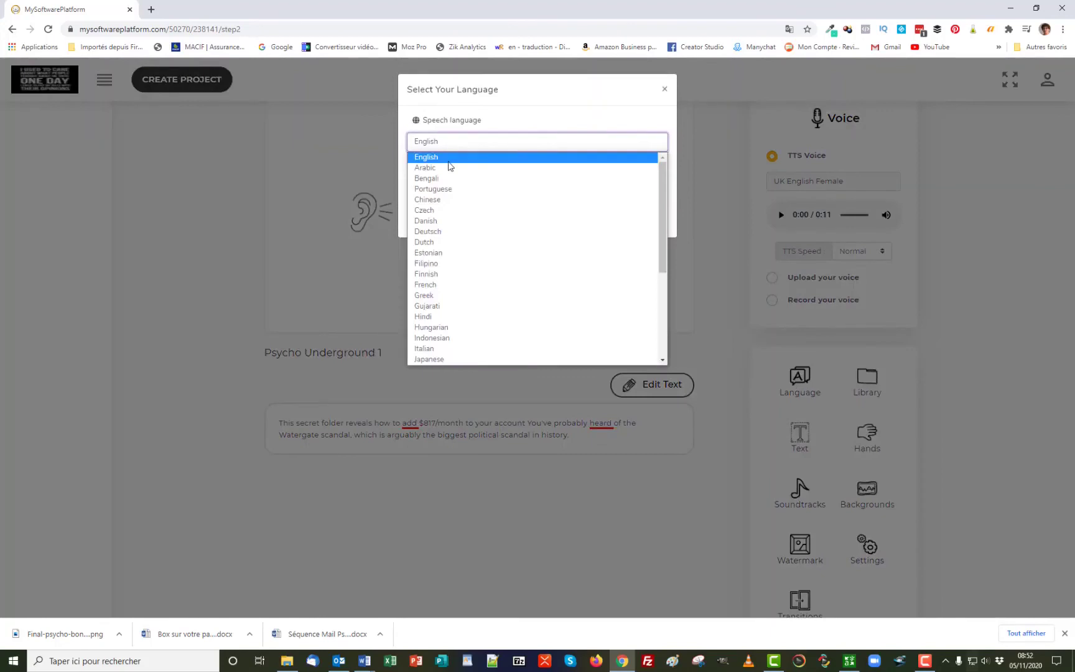
pyautogui.click(431, 286)
pyautogui.press('Return')
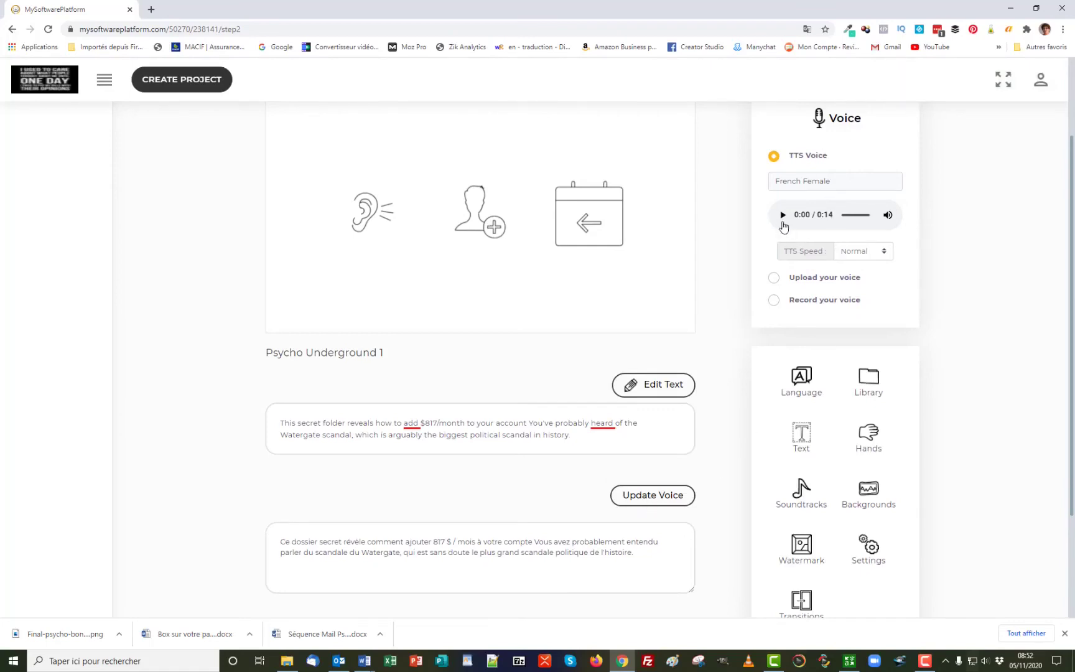
pyautogui.click(782, 215)
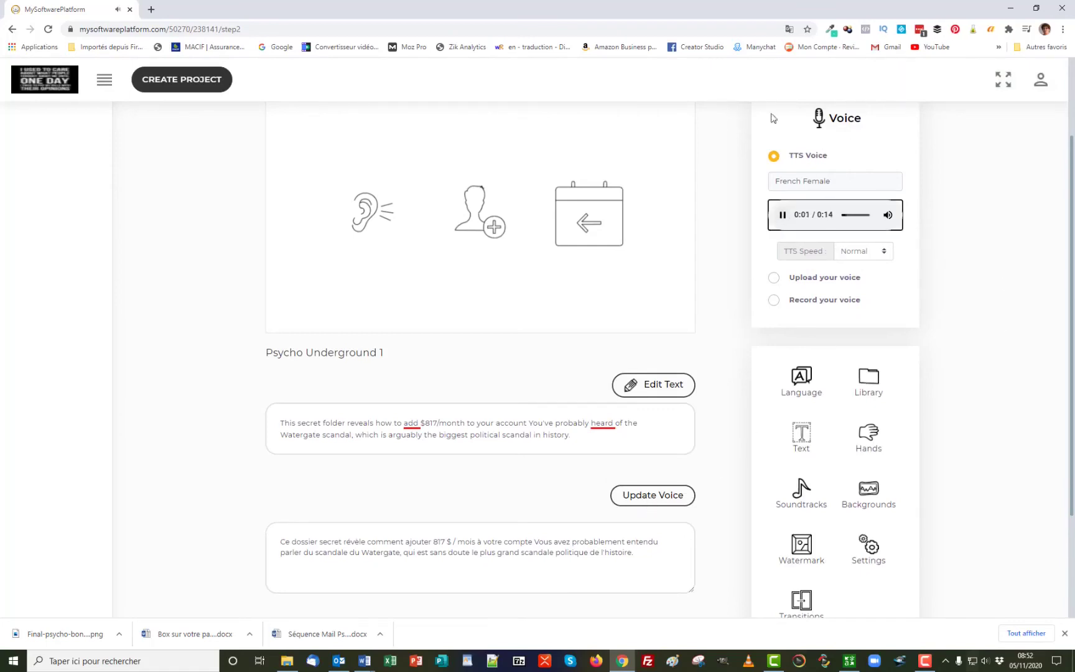
# Step: Set slide 1's TTS speed to Fast and play the voice track again
pyautogui.scroll(2, 923, 370)
pyautogui.click(883, 364)
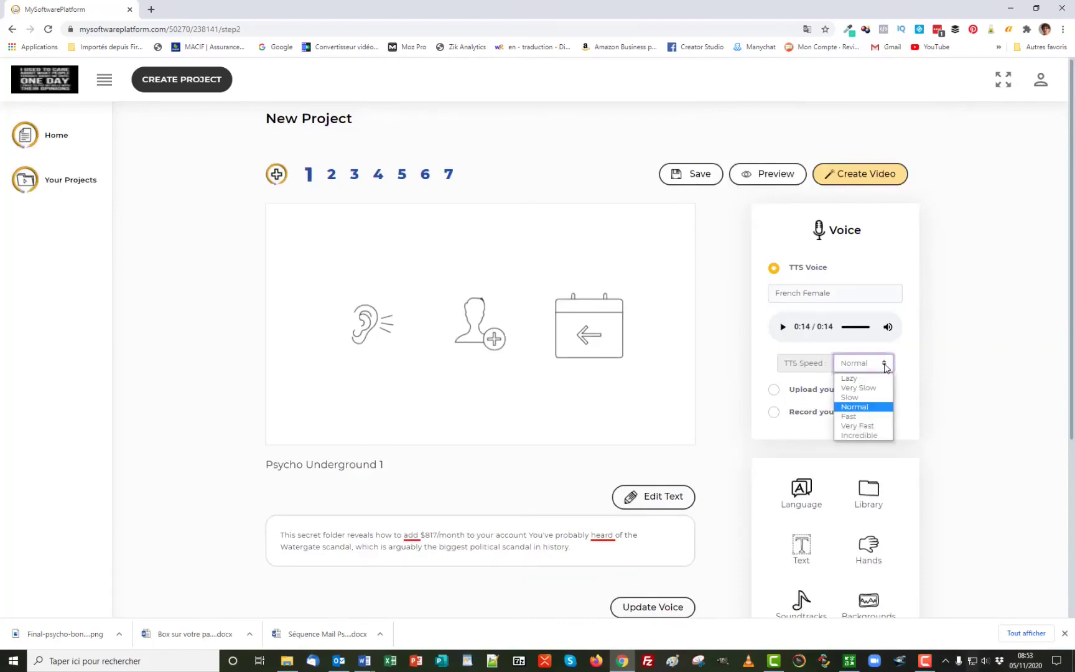
pyautogui.click(850, 416)
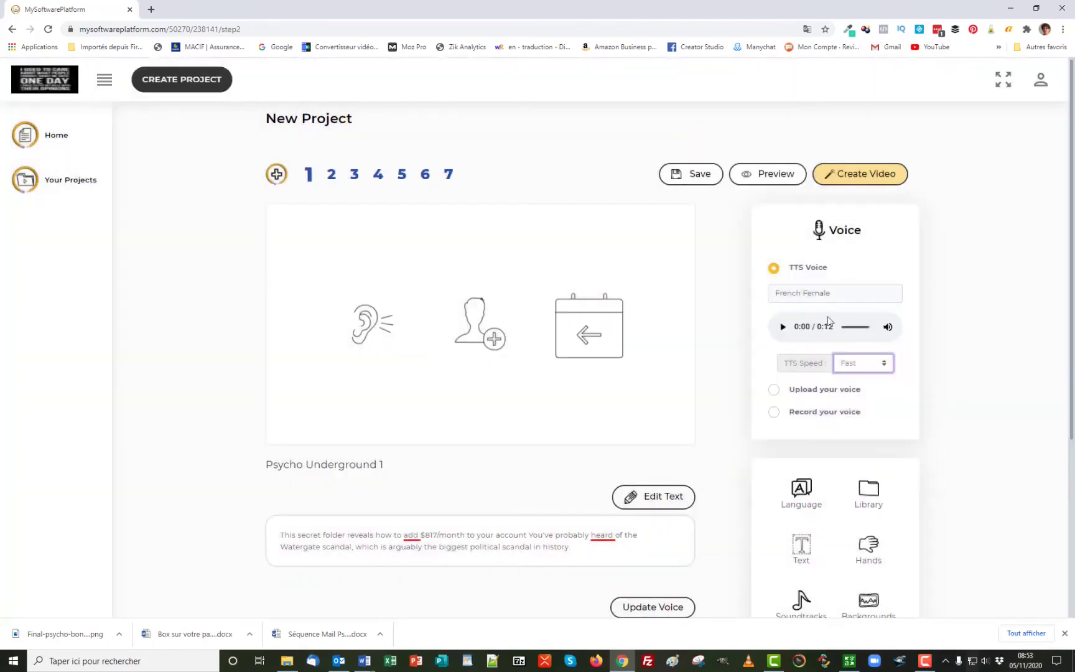
pyautogui.click(783, 327)
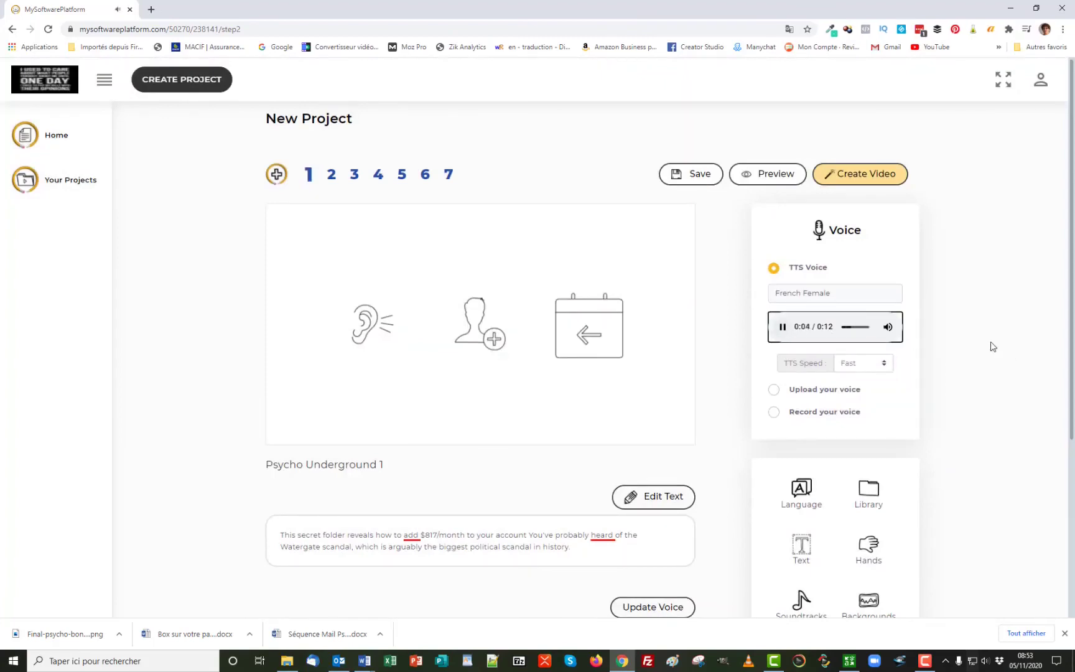
# Step: Copy "Ce dossier secret révèle comment ajouter 817 $ / mois à votre compte" from slide 1's translated text
pyautogui.scroll(-1, 993, 346)
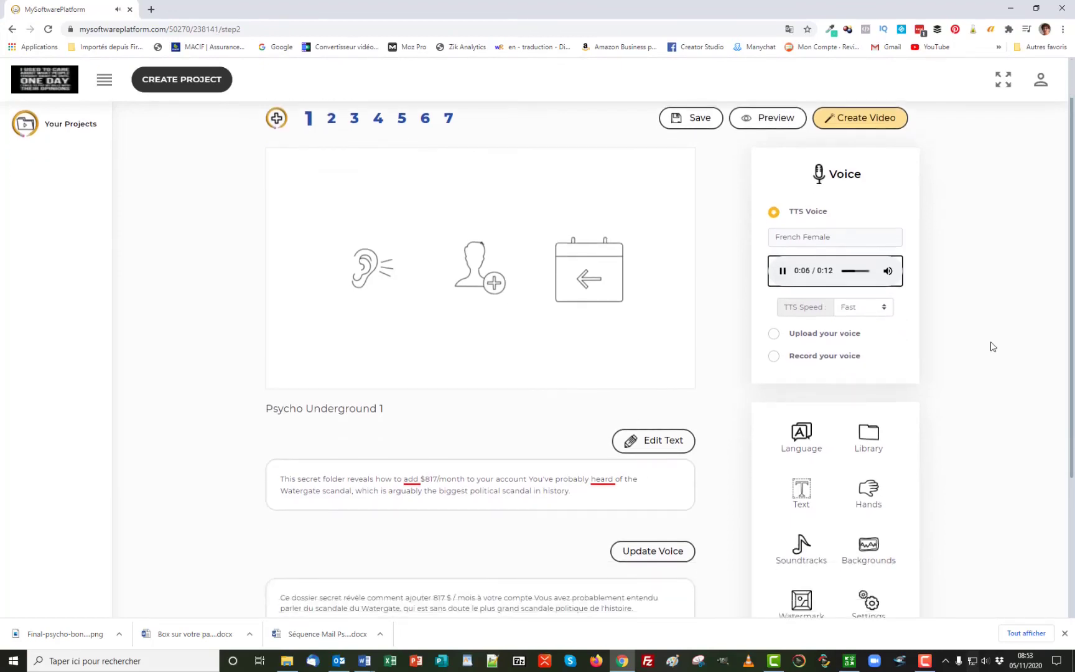
pyautogui.scroll(-3, 993, 347)
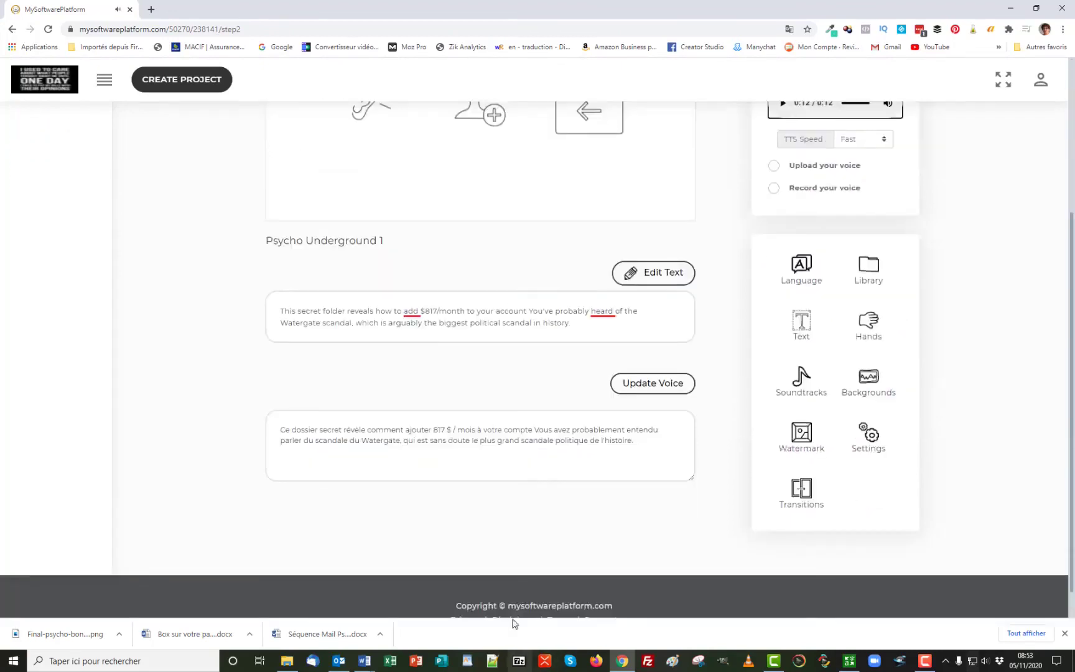
pyautogui.click(533, 431)
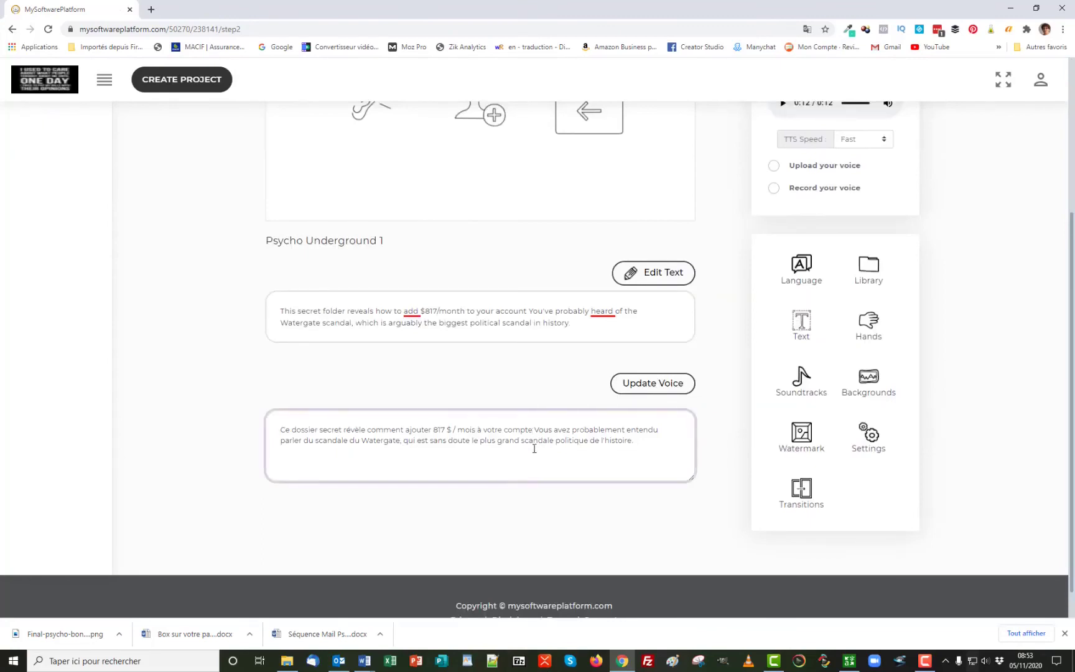
pyautogui.moveTo(528, 430); pyautogui.dragTo(280, 428)
pyautogui.rightClick(313, 428)
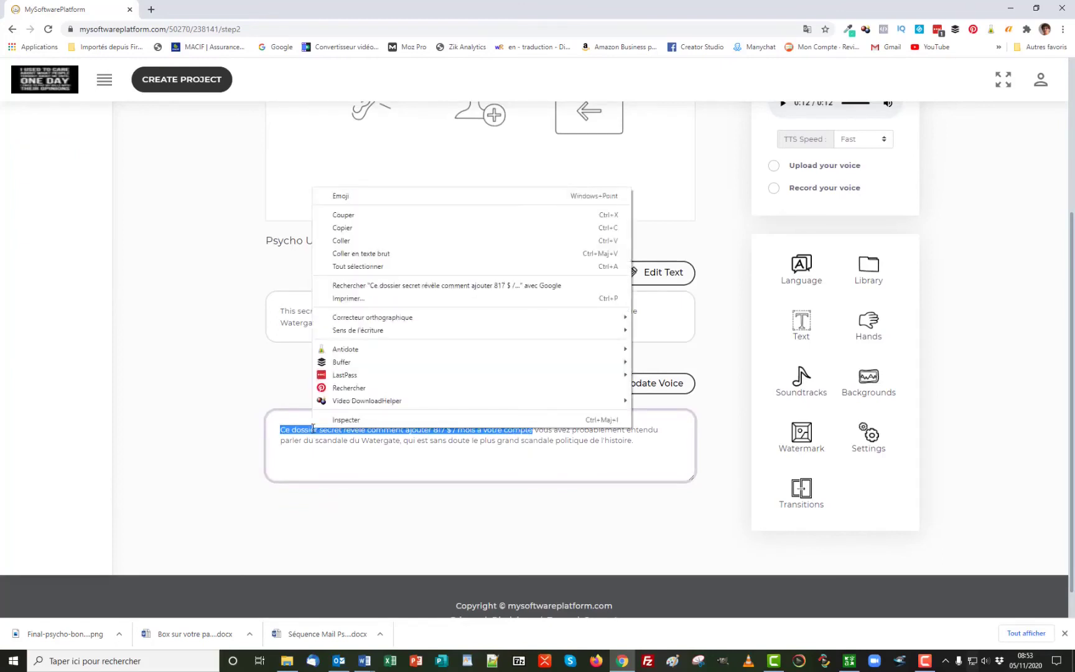
pyautogui.click(354, 234)
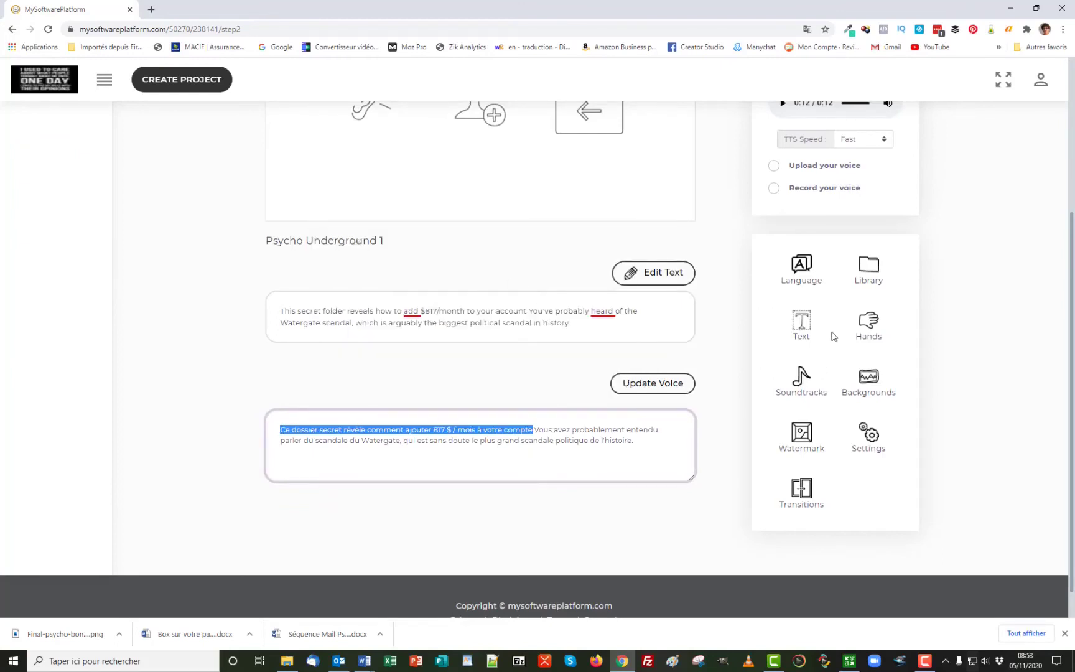
# Step: Insert the copied French sentence as text into scene 1, with the different-language option enabled, and place it above the three icons
pyautogui.scroll(3, 727, 367)
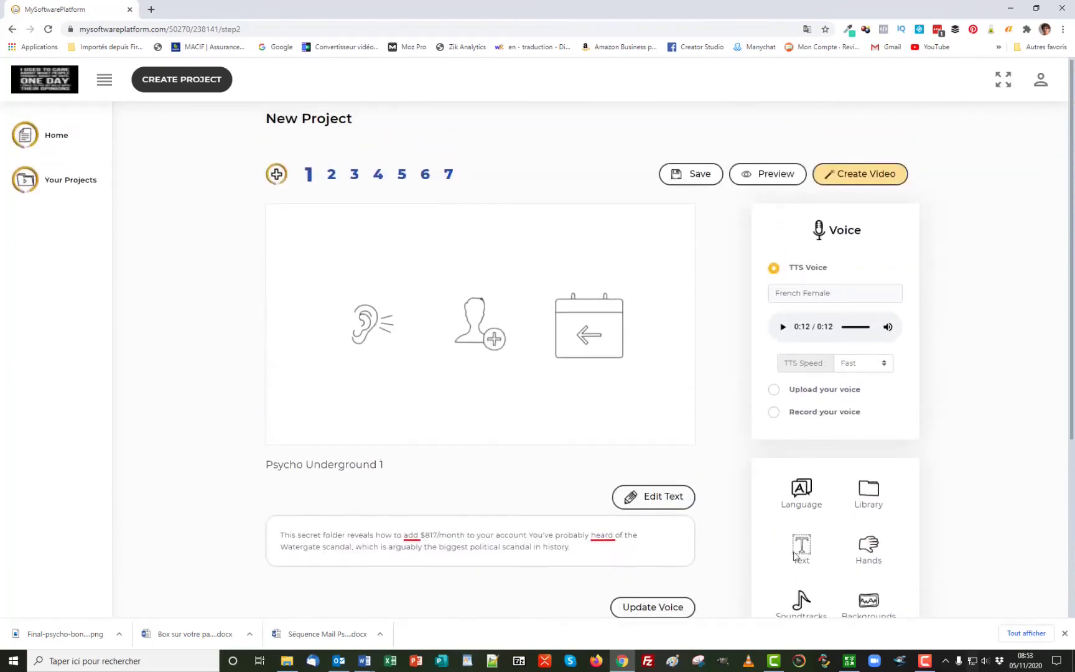
pyautogui.moveTo(801, 549); pyautogui.dragTo(497, 258)
pyautogui.click(801, 547)
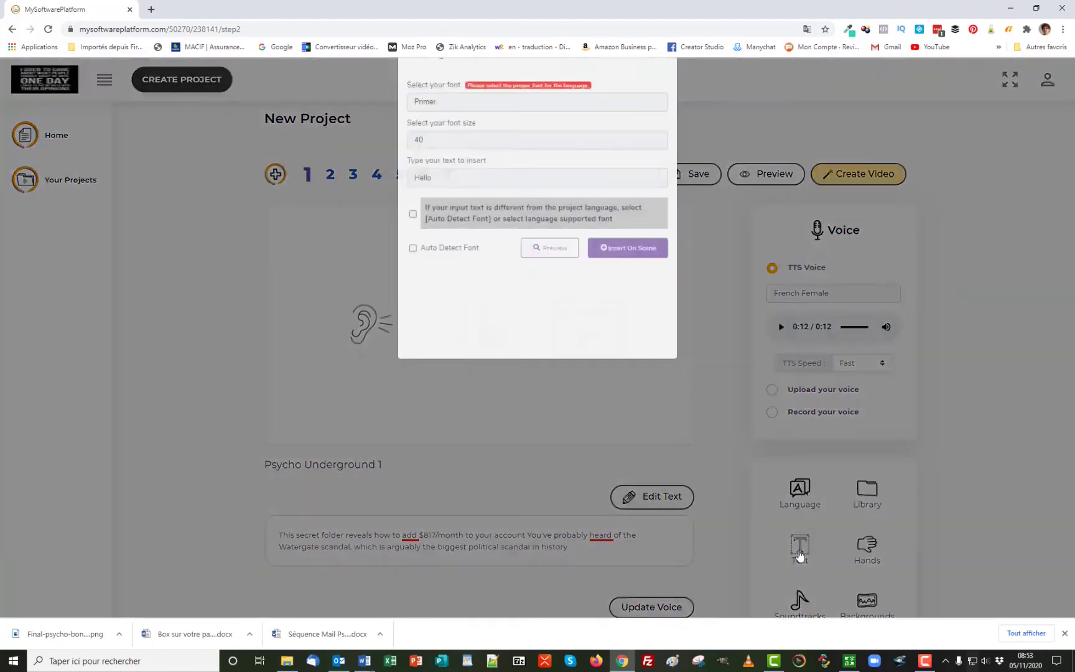
pyautogui.moveTo(448, 213); pyautogui.dragTo(386, 213)
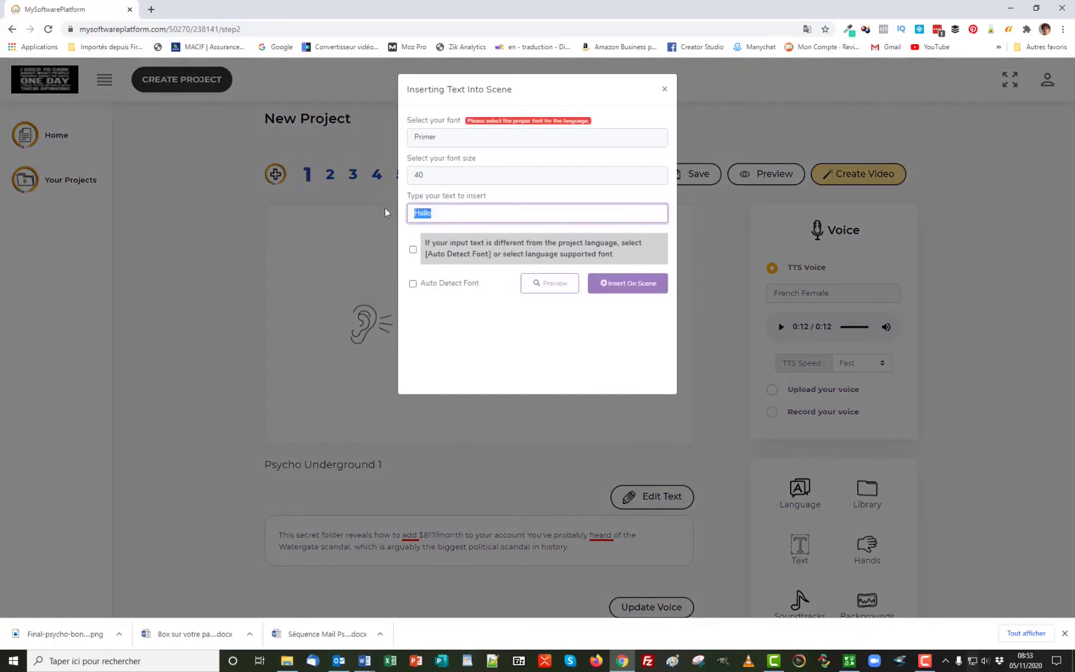
pyautogui.rightClick(428, 213)
pyautogui.click(456, 273)
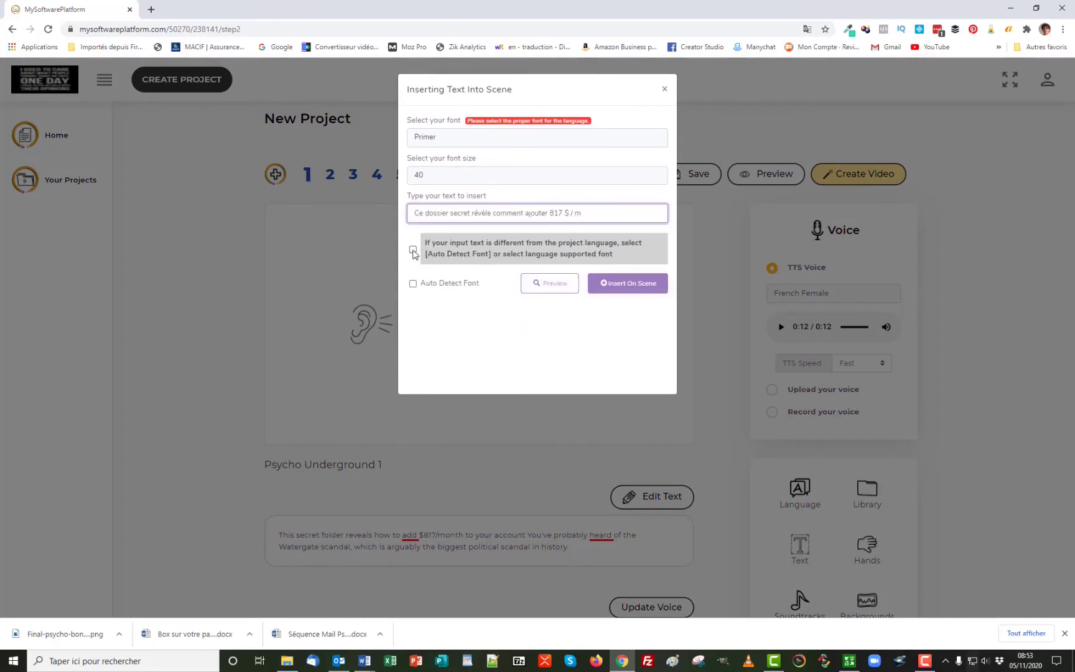
pyautogui.click(413, 250)
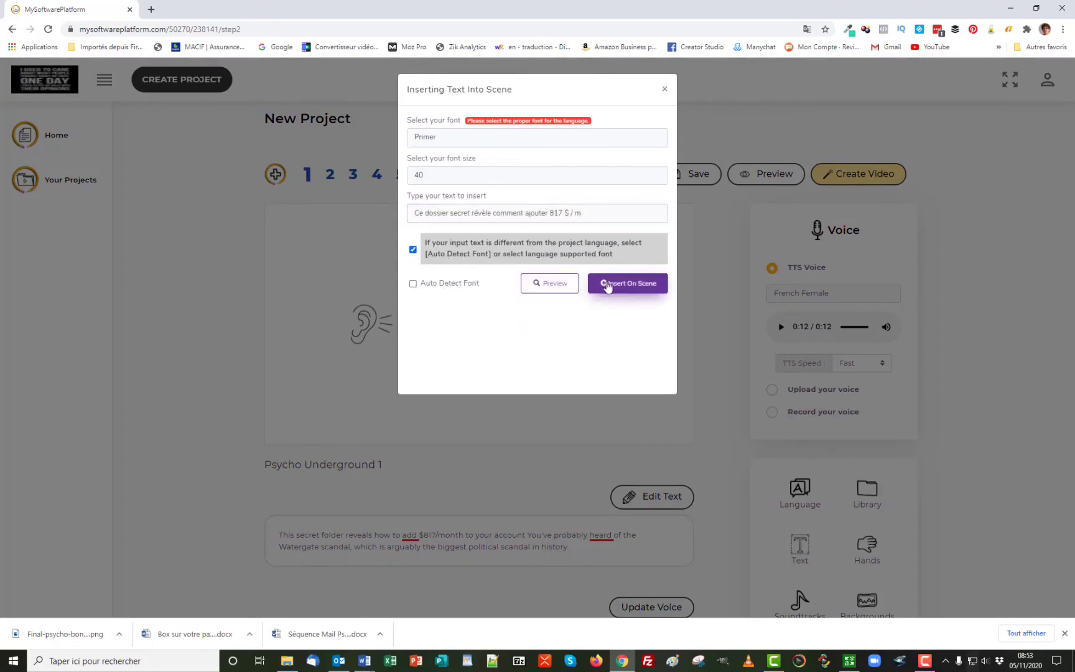
pyautogui.click(607, 285)
pyautogui.moveTo(511, 272)
pyautogui.mouseDown()
pyautogui.moveTo(514, 240)
pyautogui.moveTo(501, 259)
pyautogui.mouseUp()
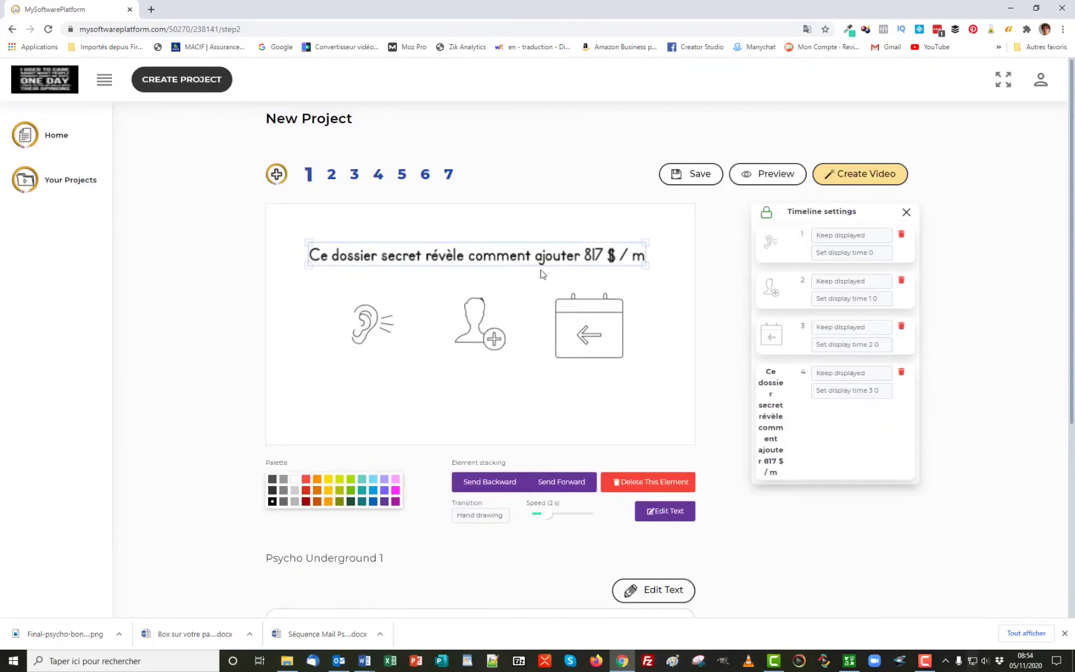
# Step: Move the calendar, person and ear icons lower in scene 1, spacing them out below the text
pyautogui.moveTo(605, 334); pyautogui.dragTo(608, 370)
pyautogui.moveTo(474, 332); pyautogui.dragTo(472, 366)
pyautogui.moveTo(372, 335); pyautogui.dragTo(338, 373)
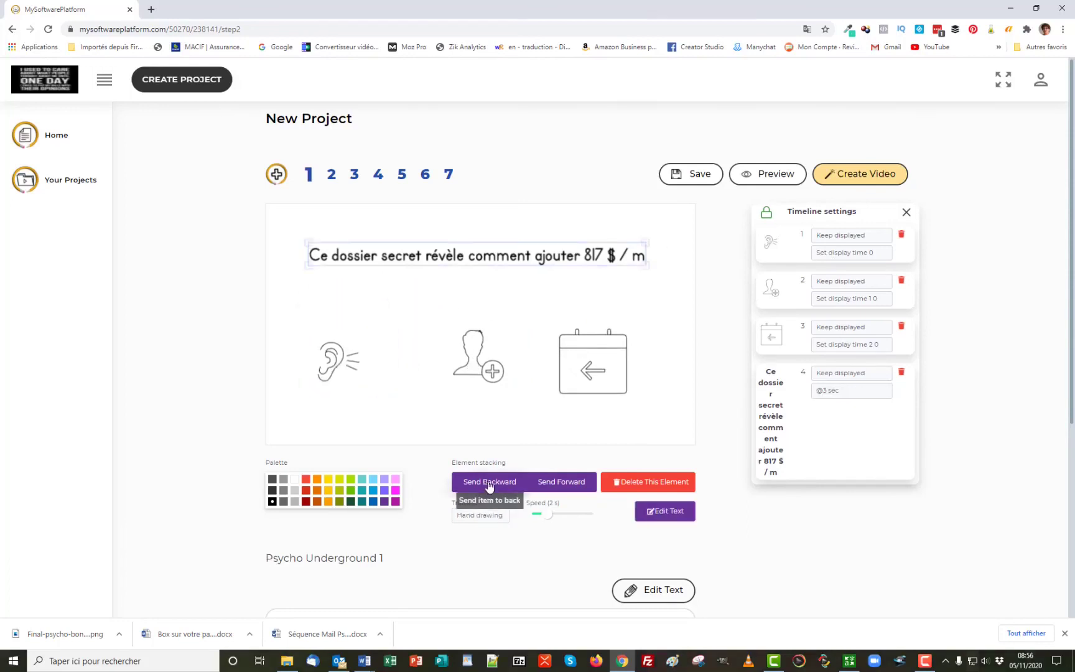
# Step: Send the French text back to first place in scene 1's timeline and set its display time to 0
pyautogui.click(489, 484)
pyautogui.click(489, 485)
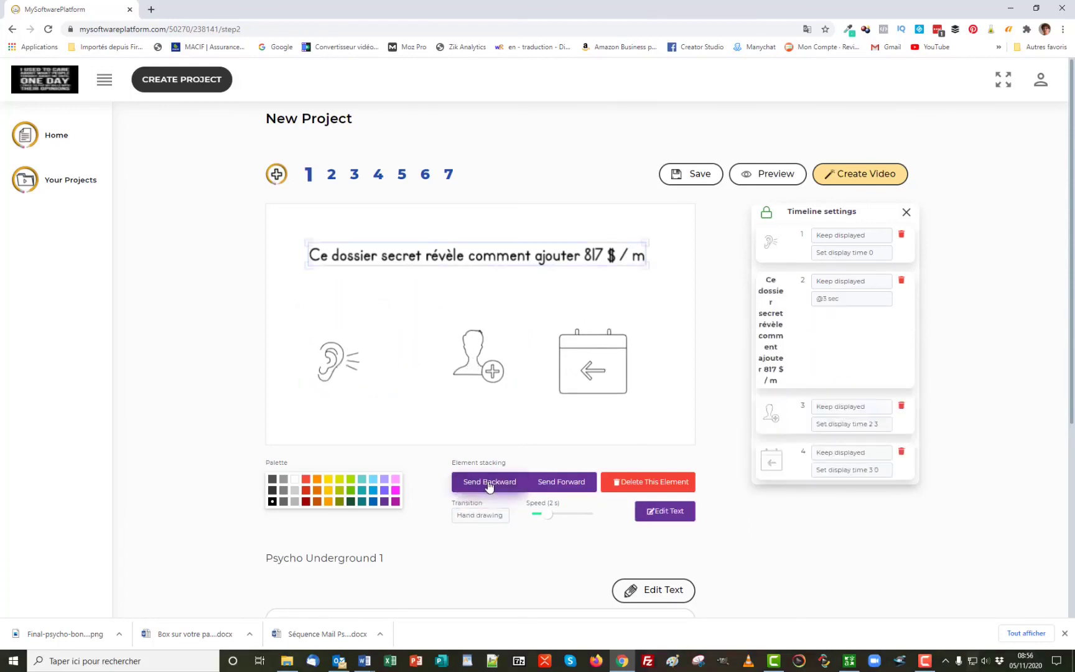
pyautogui.click(489, 485)
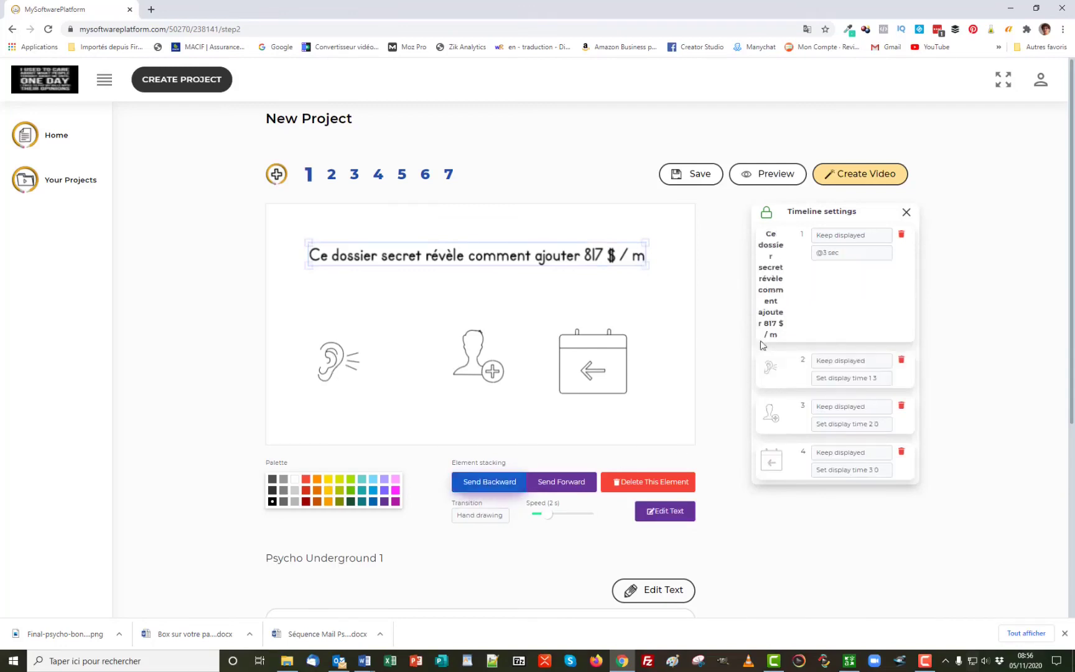
pyautogui.click(852, 254)
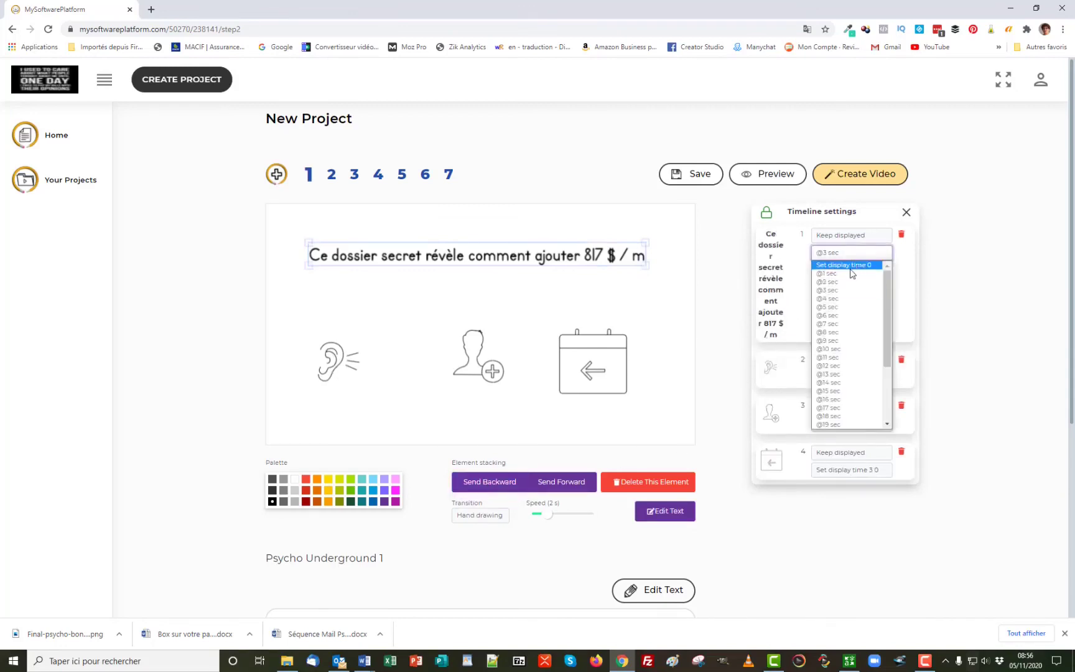
pyautogui.click(850, 266)
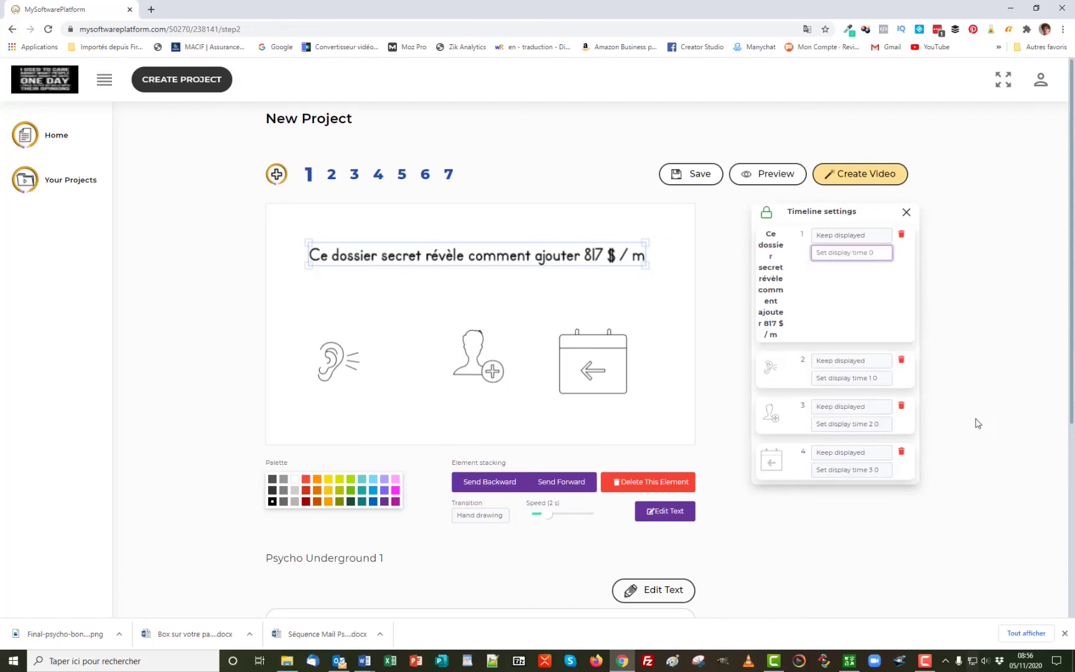
# Step: Colour scene 1's French text dark red and save the slide
pyautogui.click(446, 261)
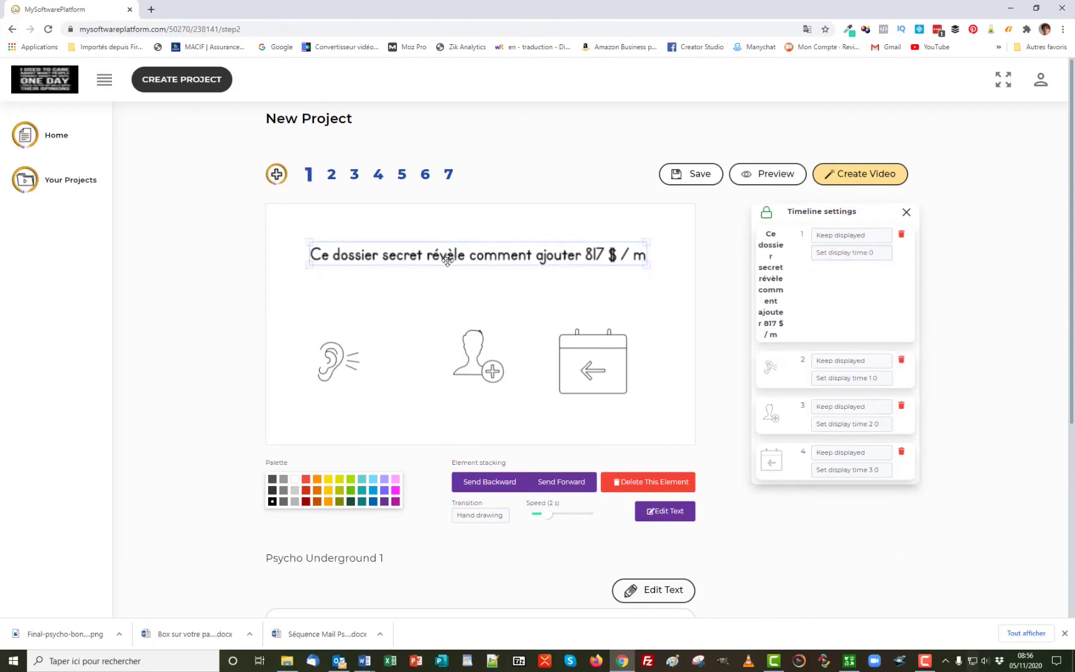
pyautogui.click(306, 501)
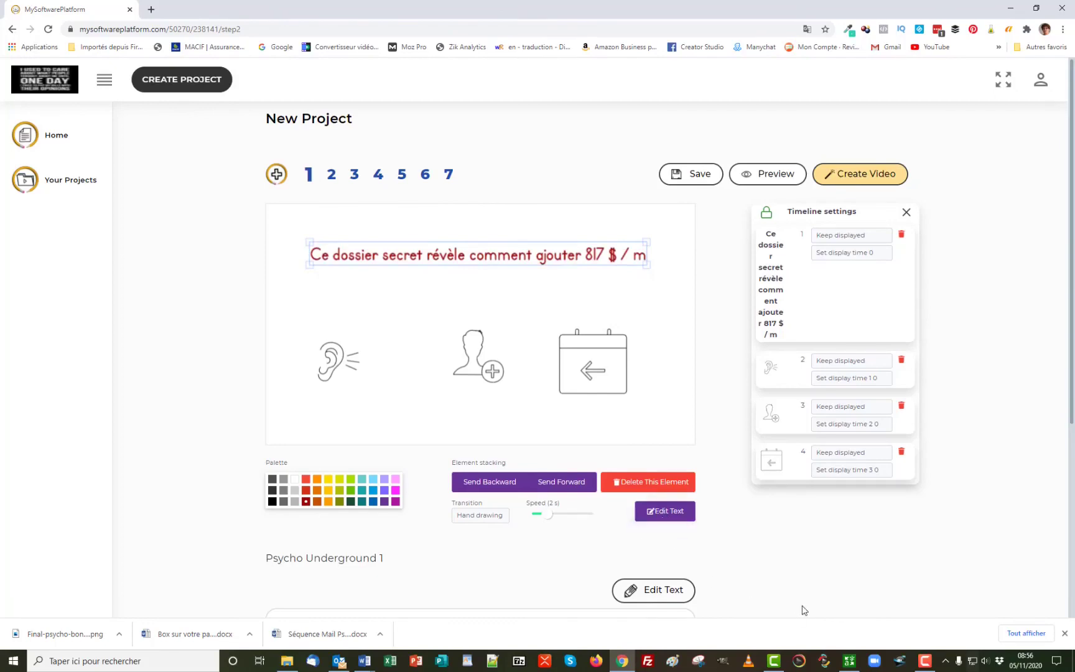
pyautogui.click(698, 176)
# Step: Open slide 2 and look over its original text and French translation
pyautogui.click(333, 175)
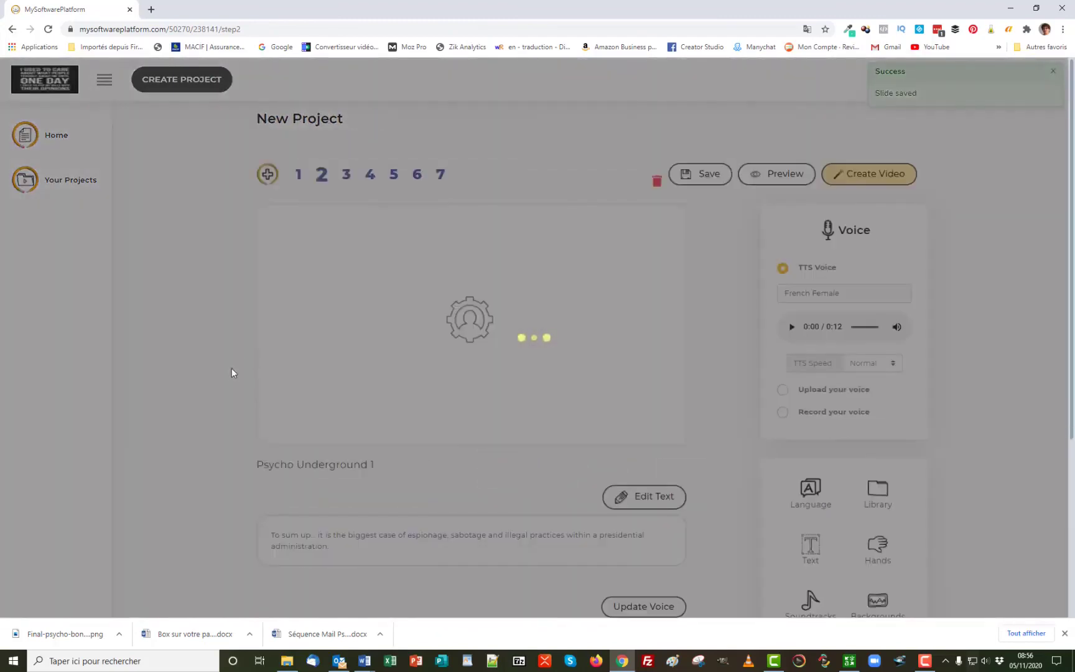
pyautogui.scroll(-3, 259, 419)
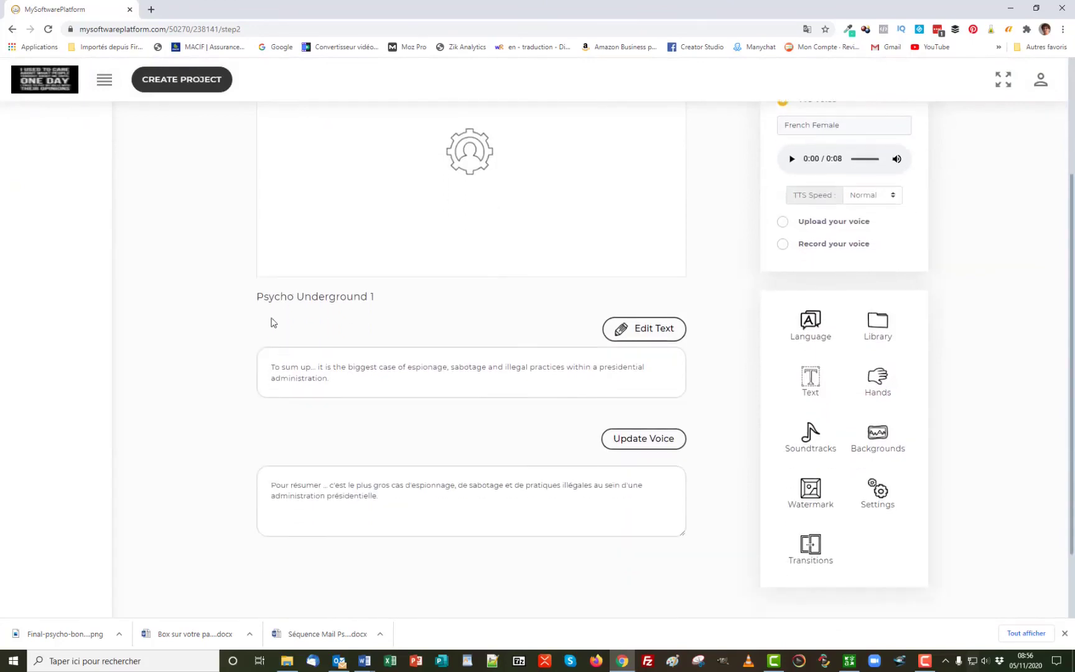
pyautogui.scroll(3, 271, 323)
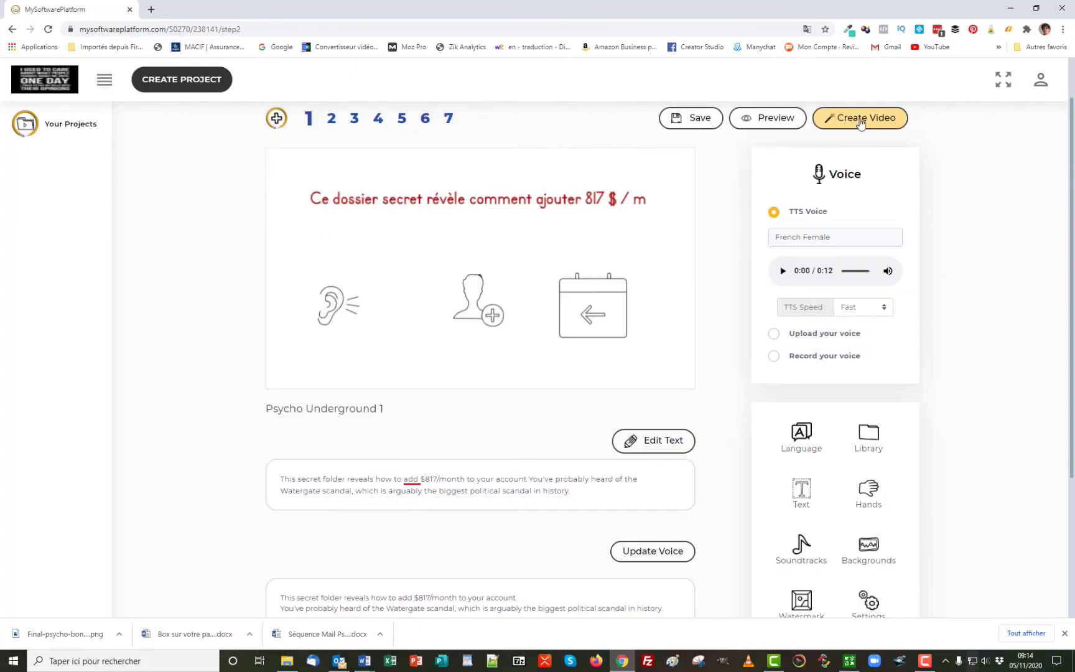
# Step: Create the project's video in Full HD (1080p)
pyautogui.click(861, 123)
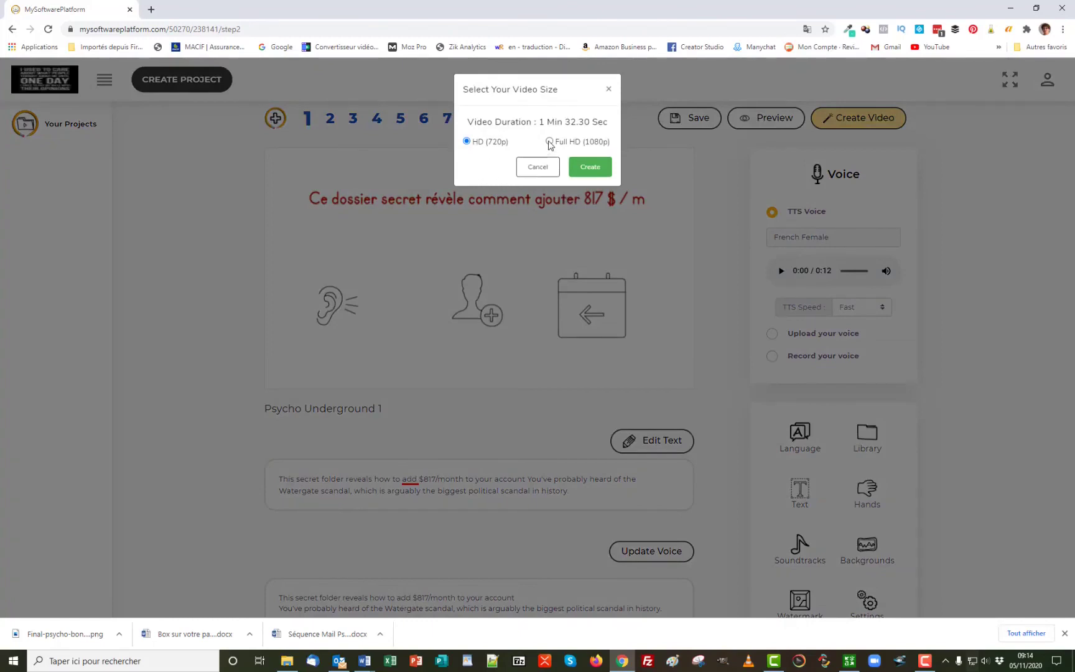
pyautogui.click(550, 142)
pyautogui.click(589, 167)
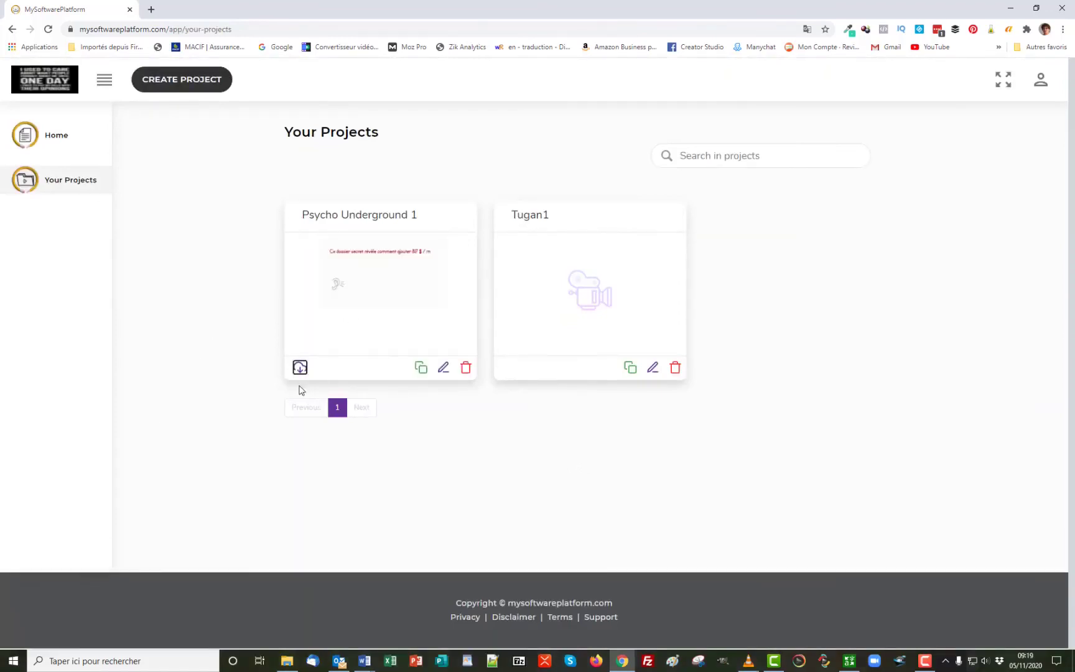
# Step: Download the finished Psycho Underground 1 video and use the downloaded file's options
pyautogui.click(300, 369)
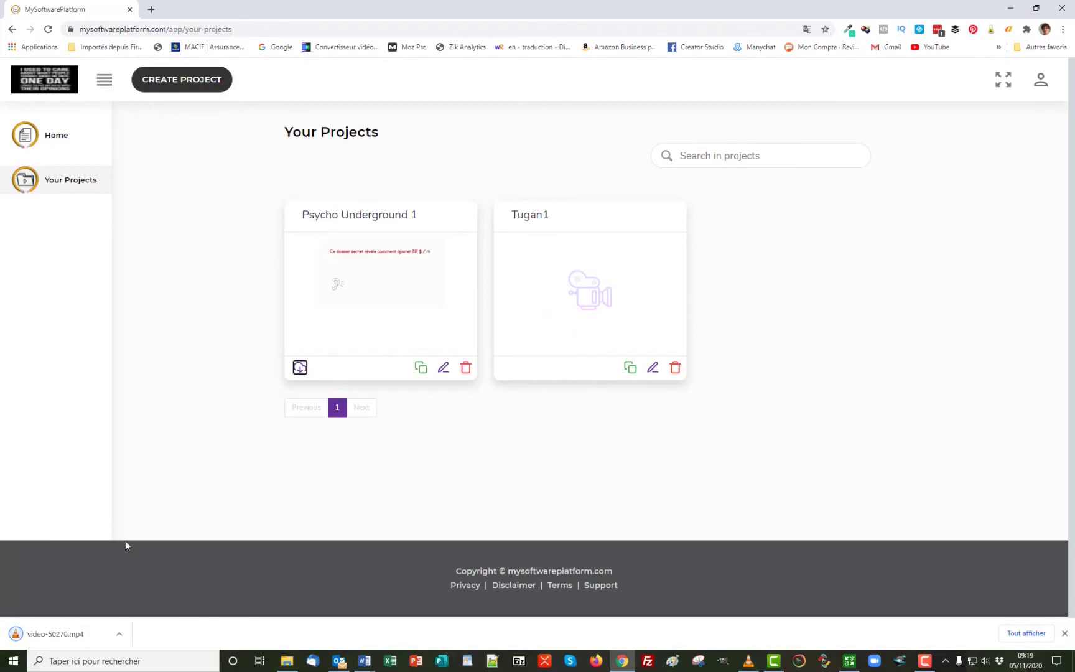
pyautogui.click(120, 635)
pyautogui.click(156, 599)
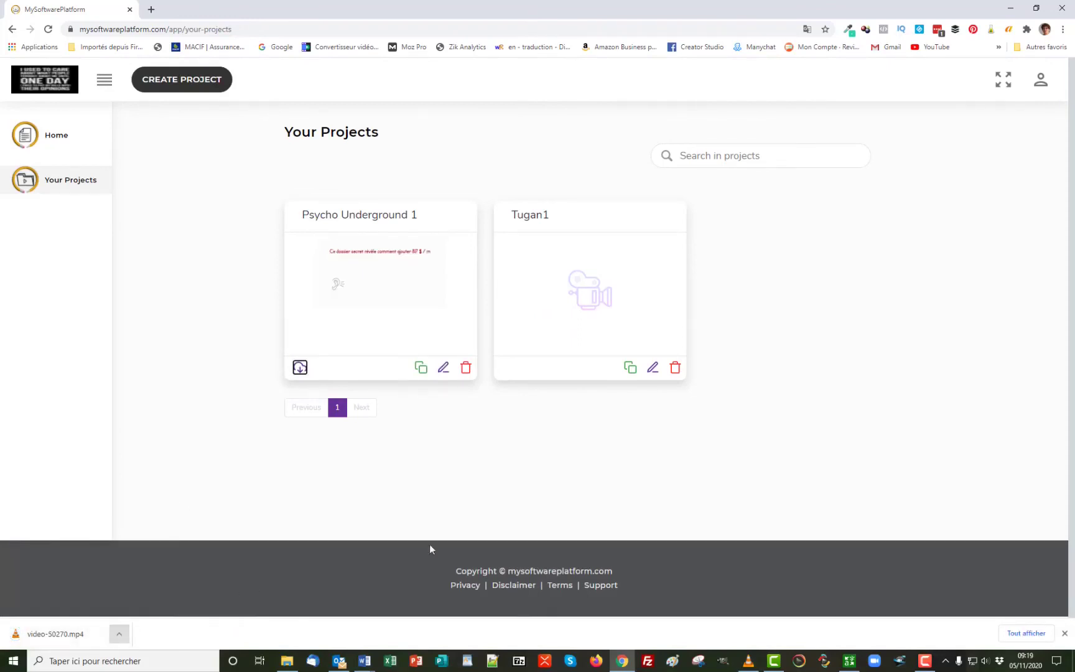